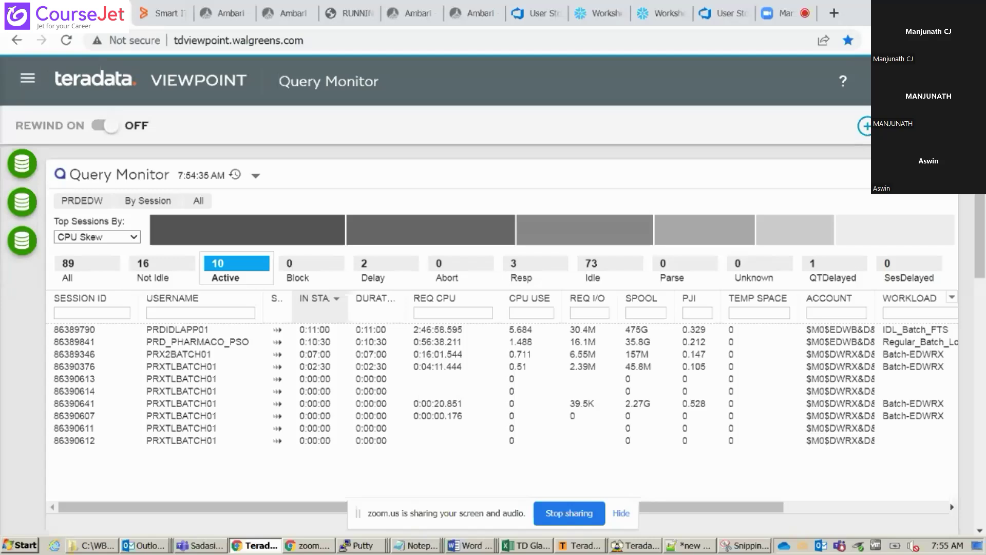
left_click(620, 512)
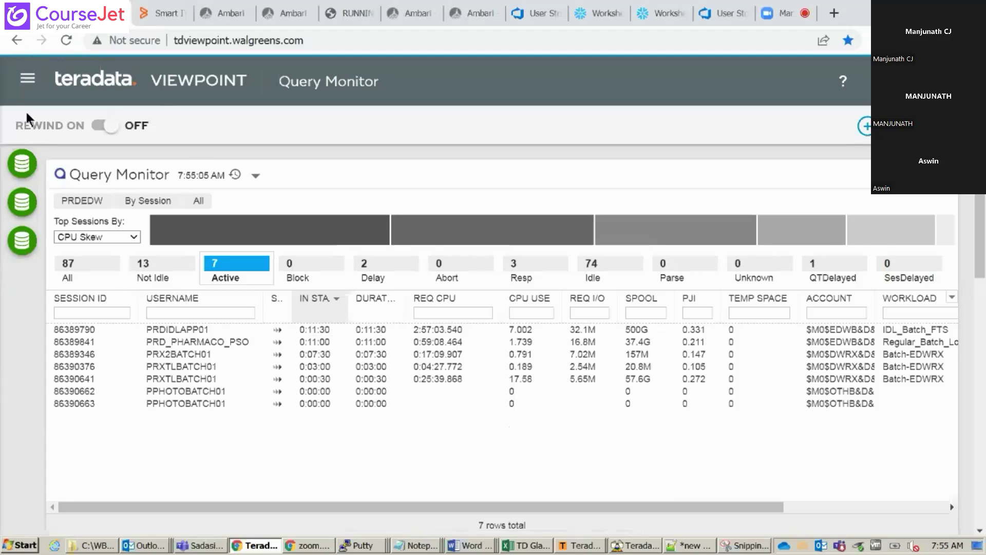
left_click(21, 164)
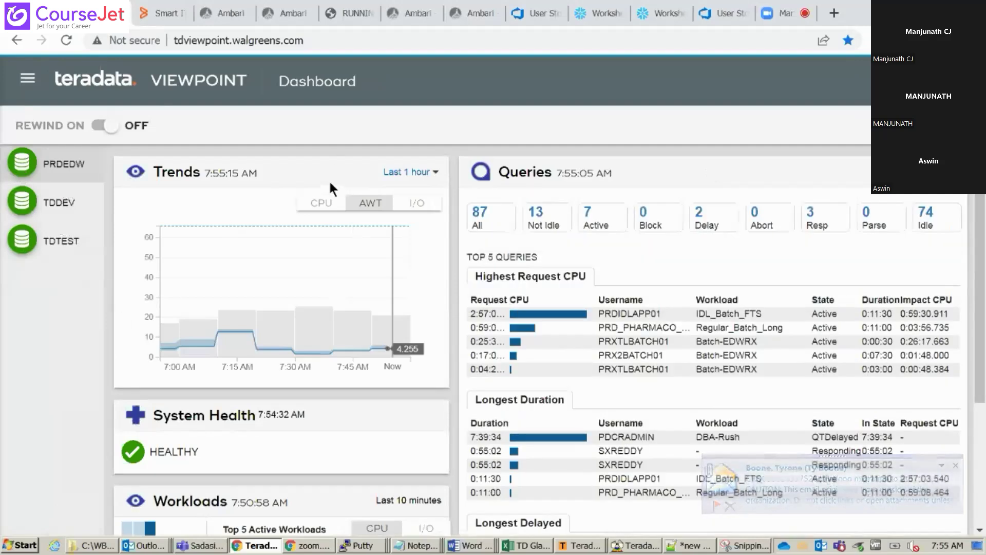
left_click(316, 205)
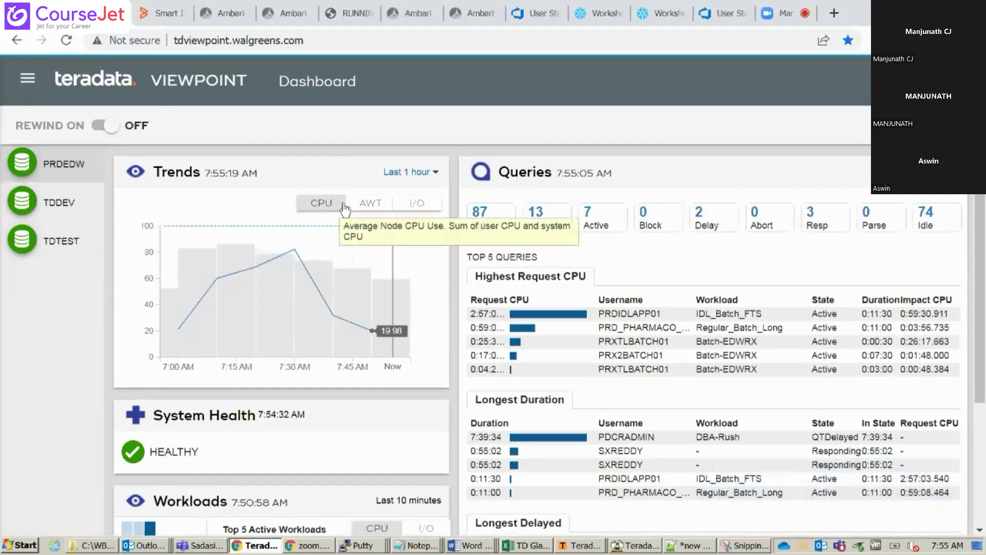
left_click(366, 206)
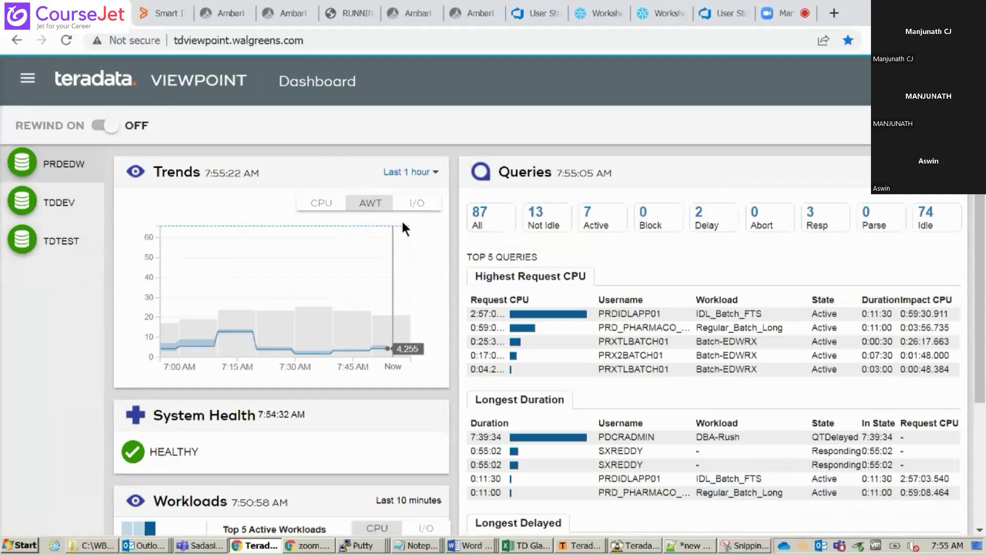
left_click(426, 205)
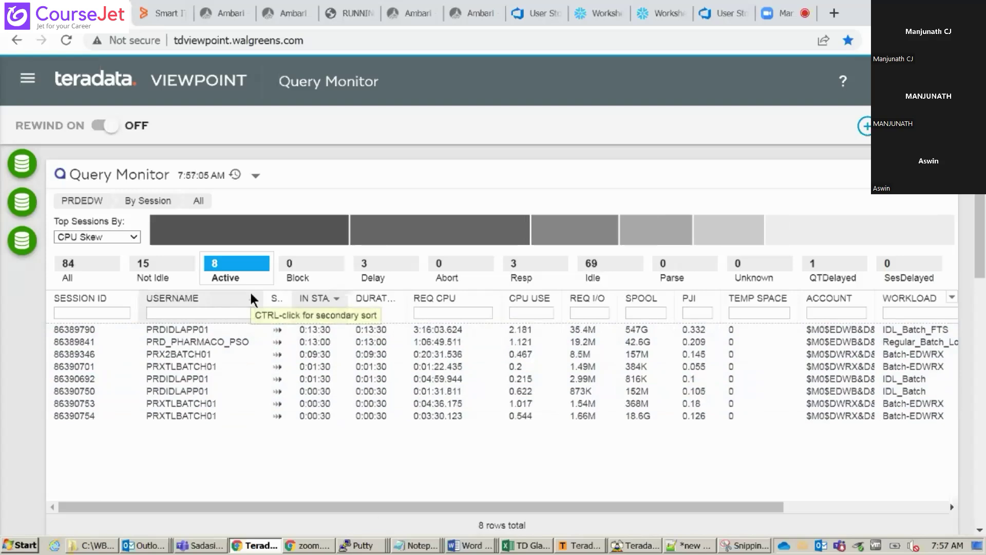
left_click(207, 330)
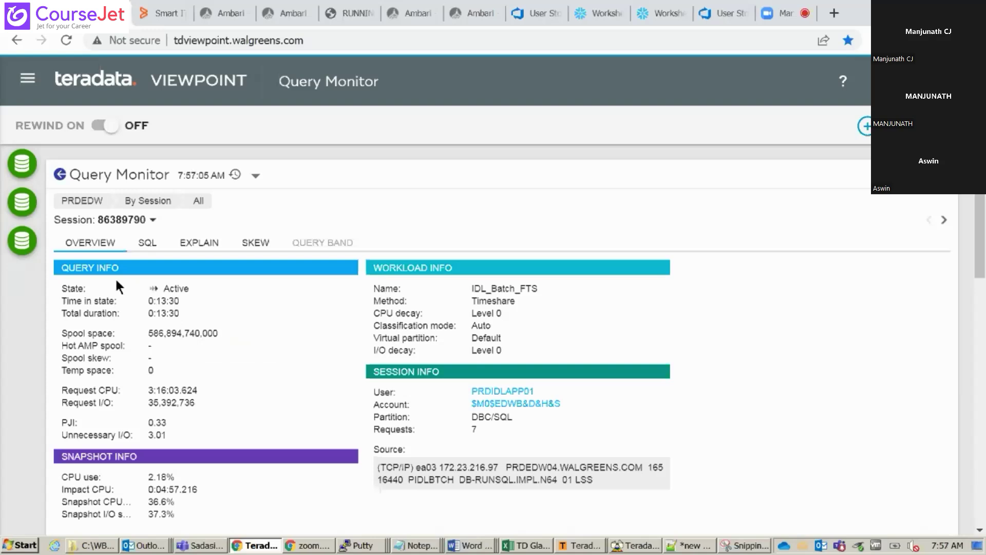
left_click(59, 175)
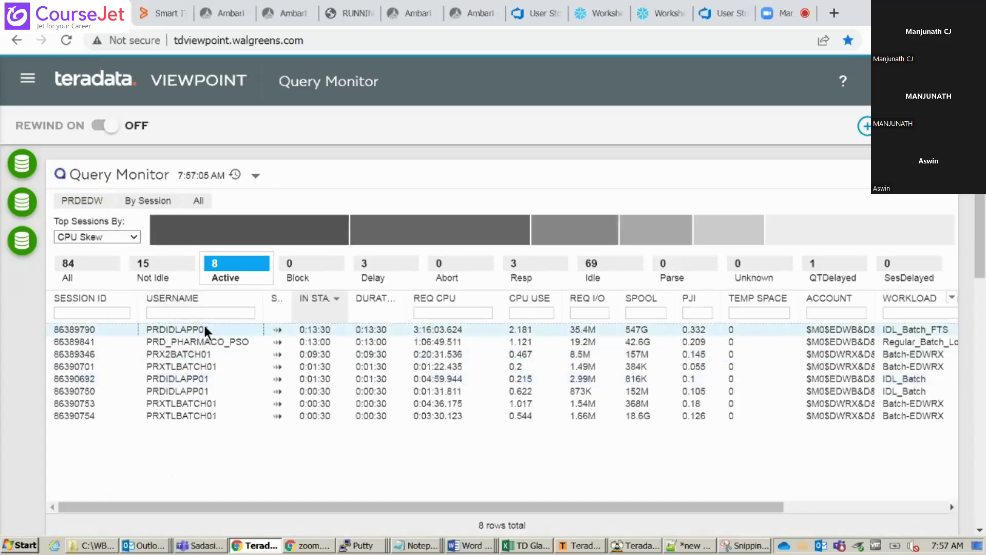
left_click(205, 329)
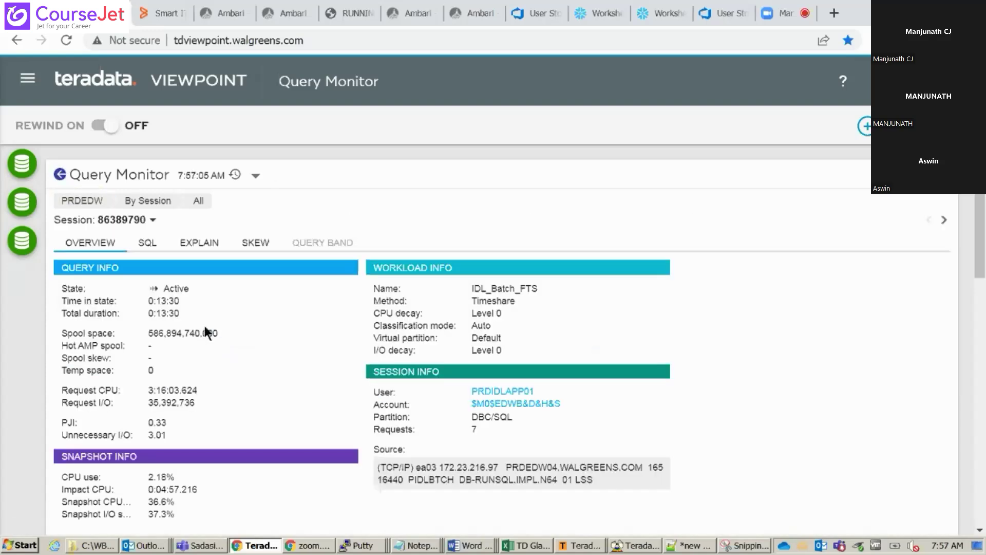
left_click(148, 243)
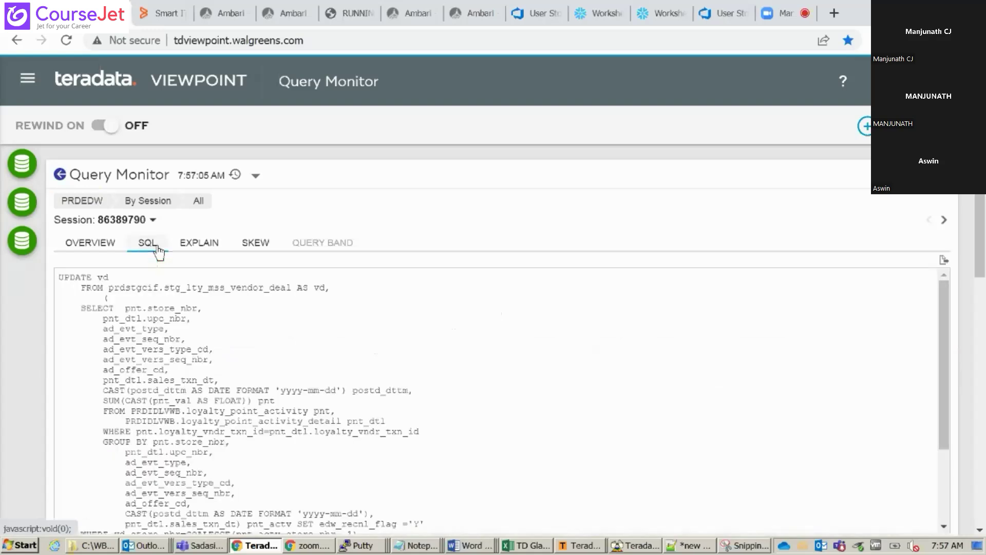
left_click(200, 247)
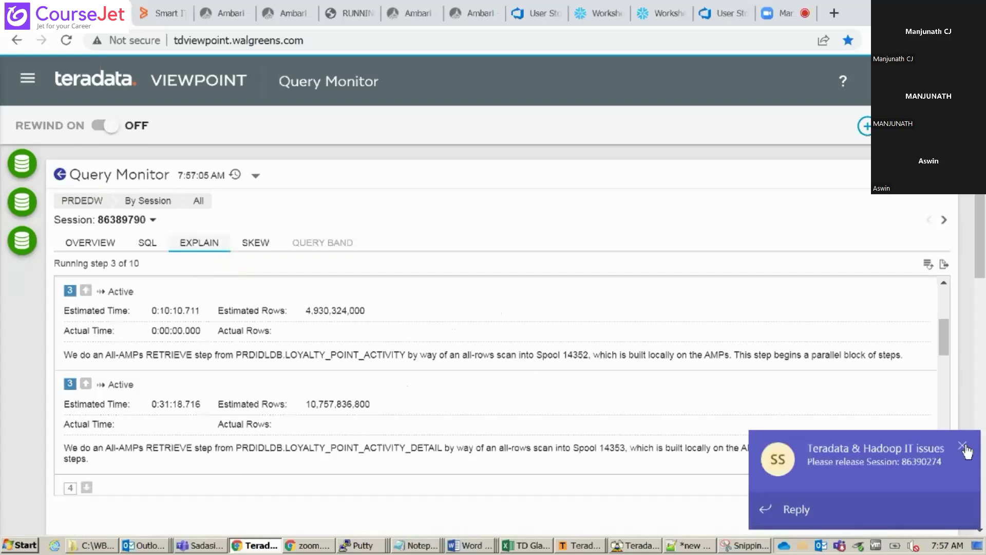
left_click(963, 446)
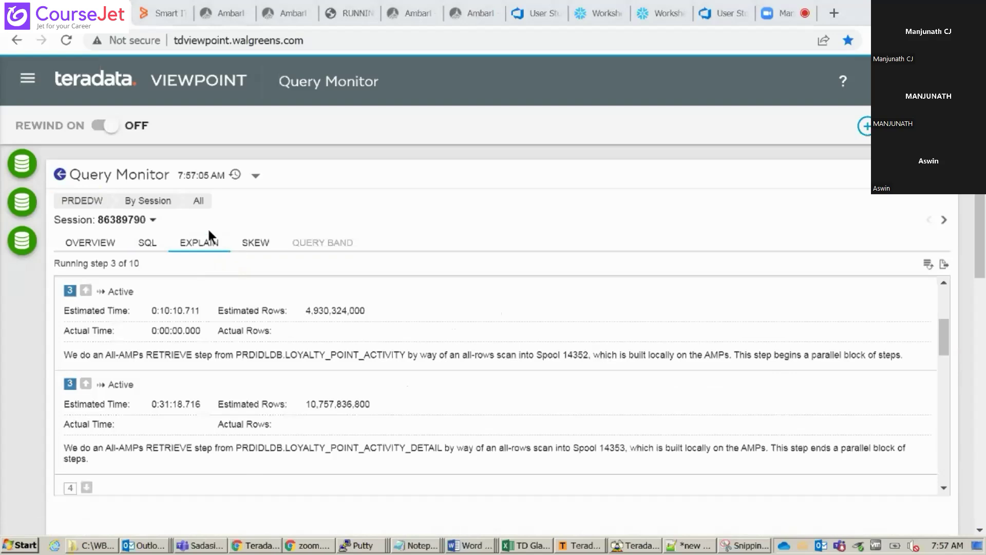
left_click(60, 175)
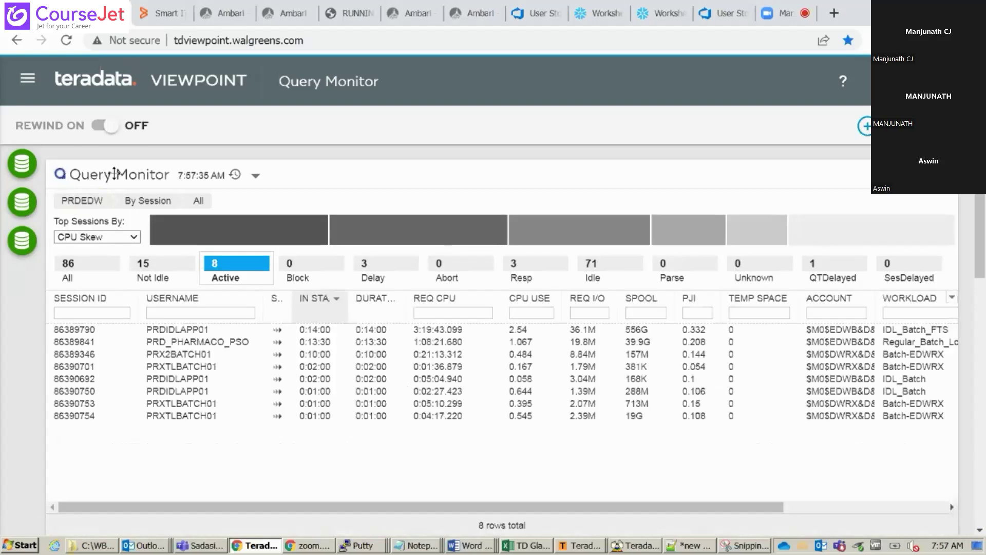
left_click(100, 126)
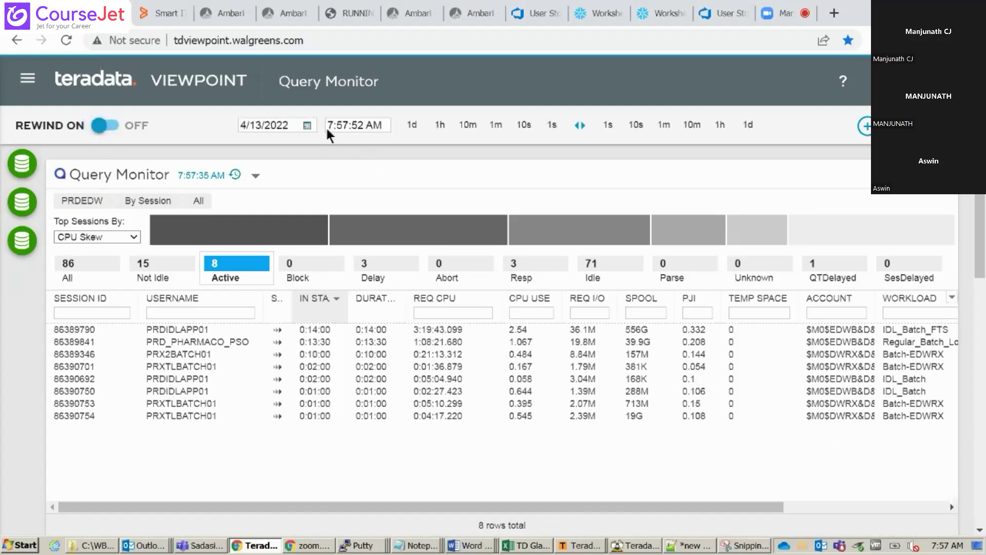
left_click(440, 130)
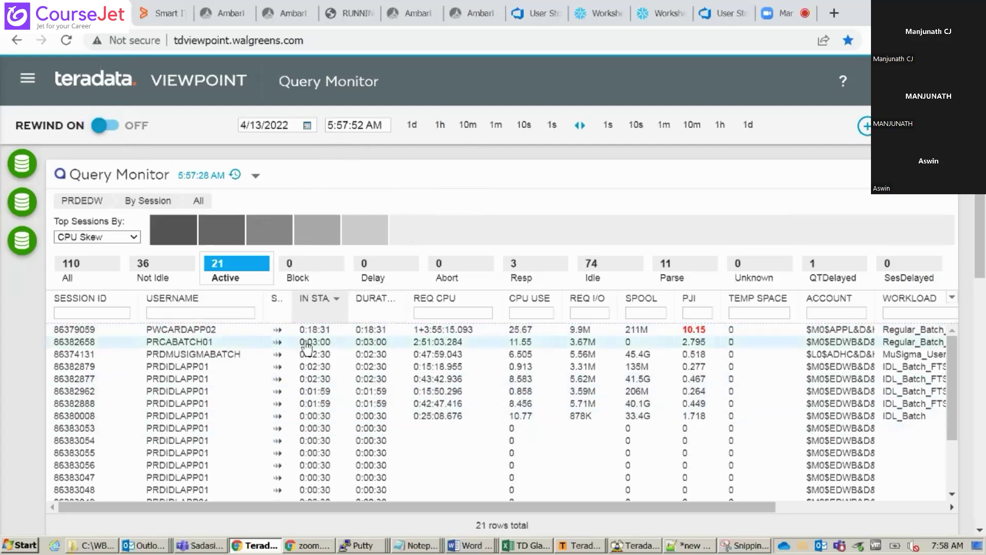
left_click(108, 126)
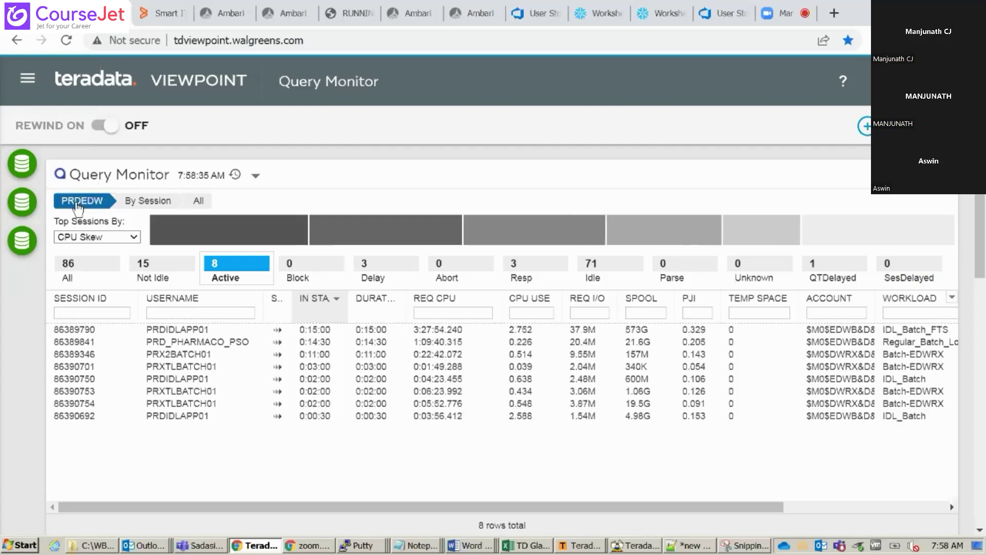
Keep PRDEDW as the monitored system, group by user, and toggle between Active and Idle users
left_click(75, 200)
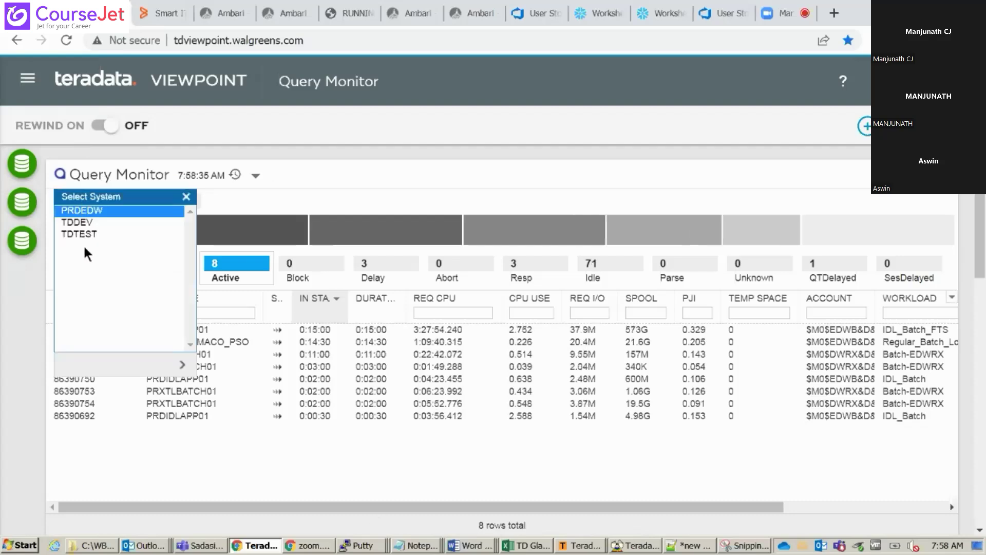
left_click(112, 211)
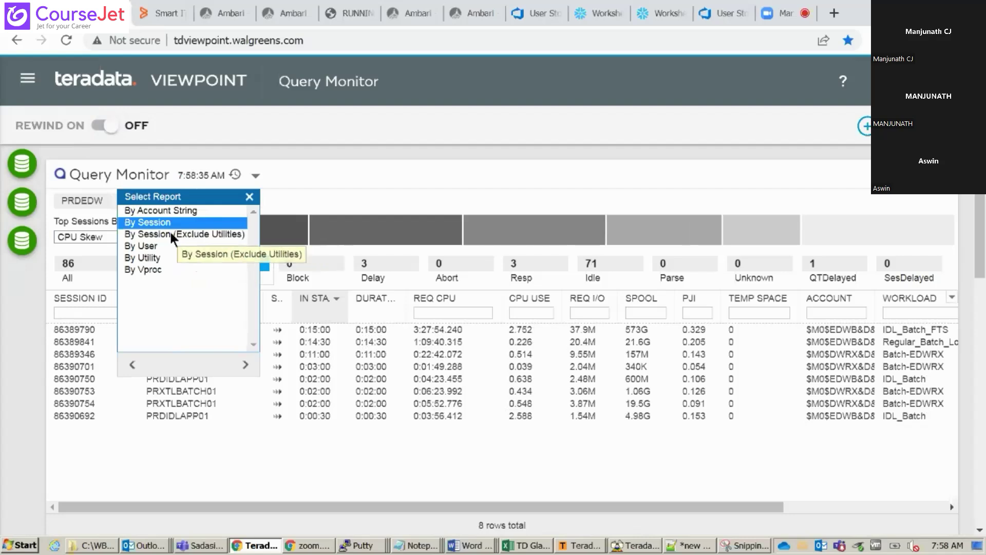
left_click(137, 245)
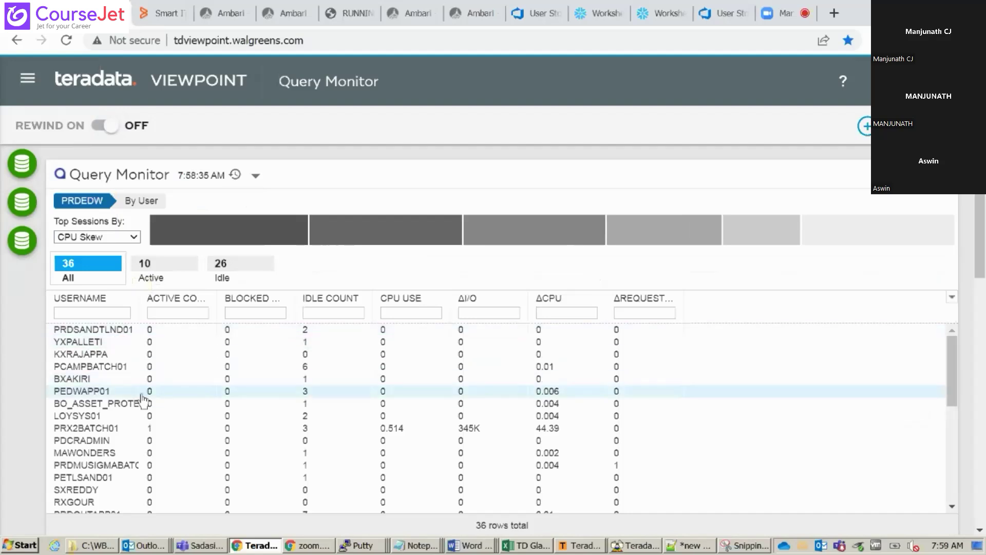
left_click(162, 280)
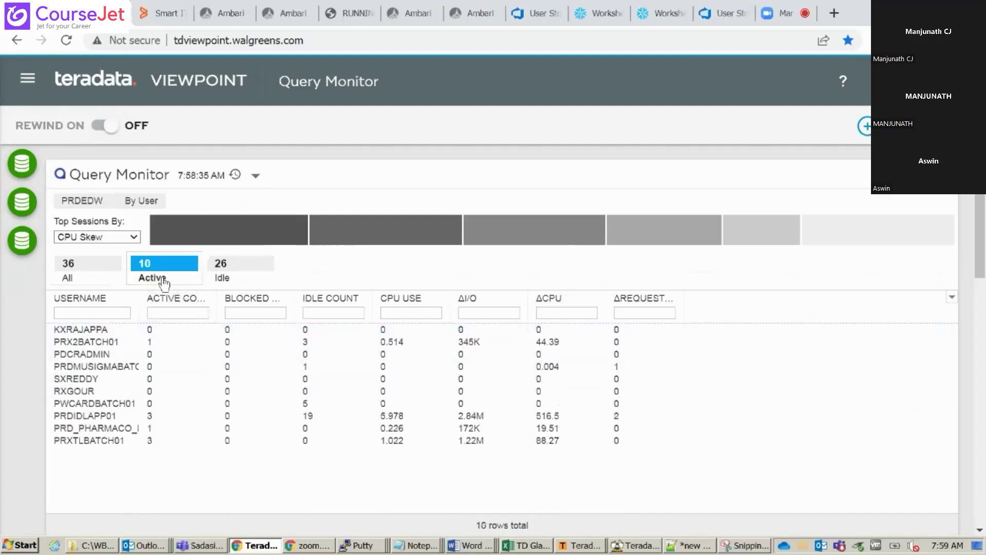
left_click(226, 275)
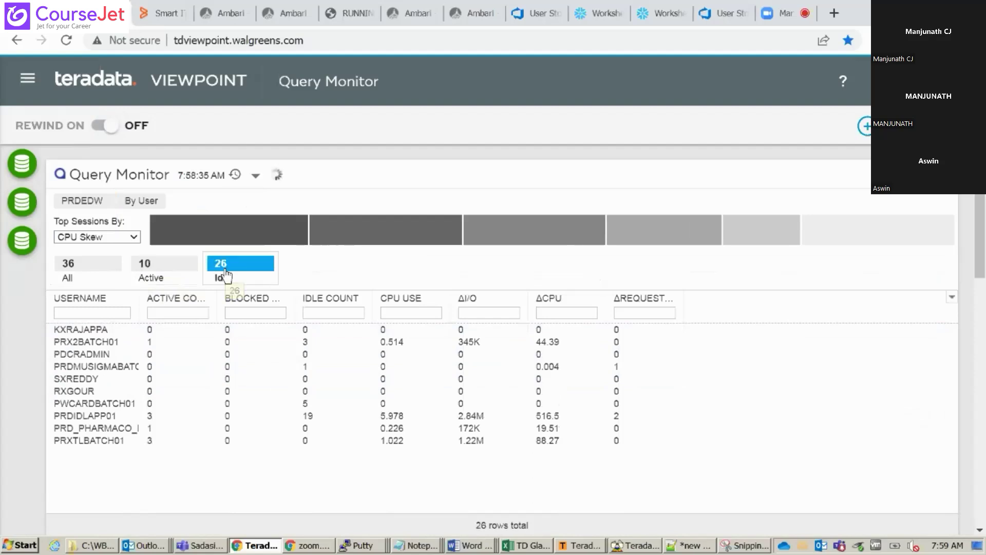
left_click(165, 280)
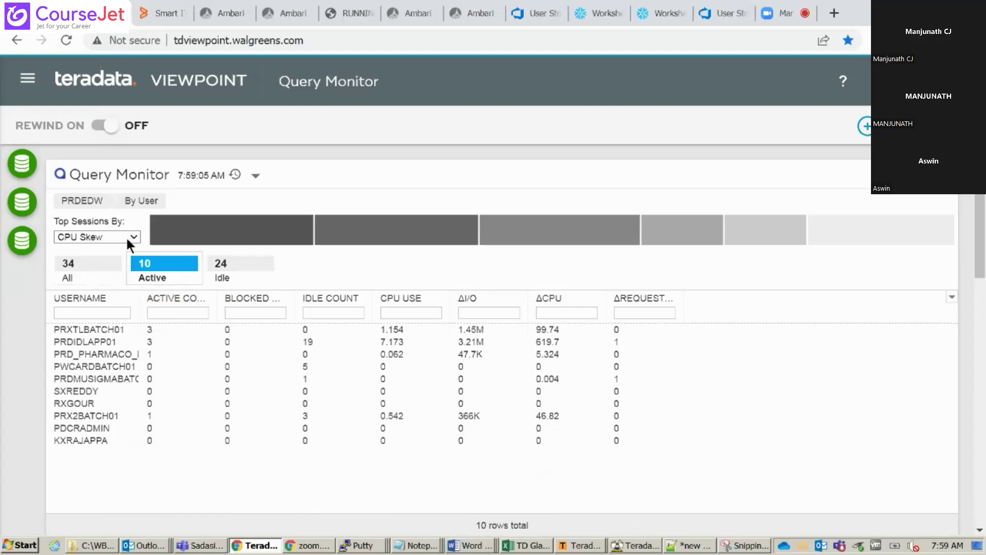
Break PRDEDW down By Vproc > By PE, listing session counts and PE CPU per PE
left_click(135, 205)
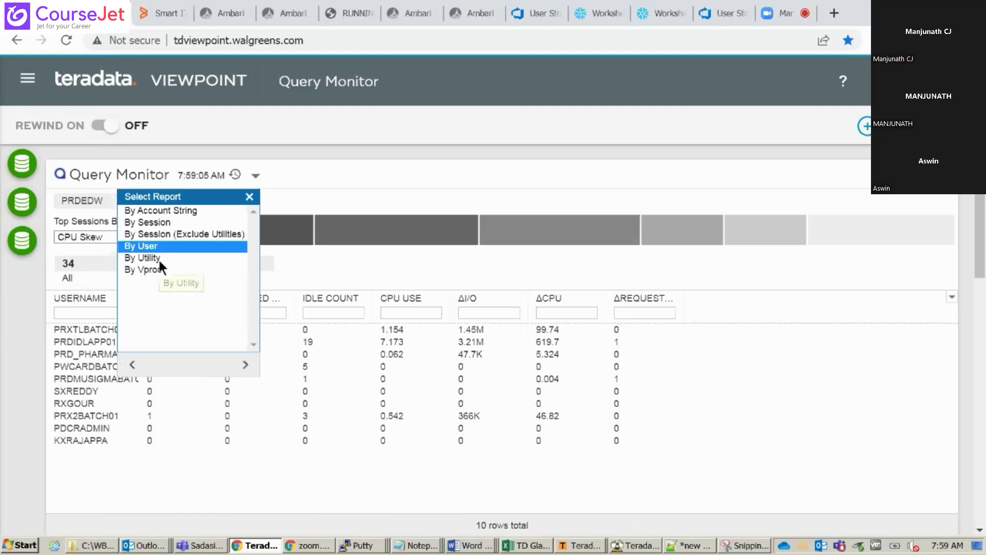
left_click(154, 271)
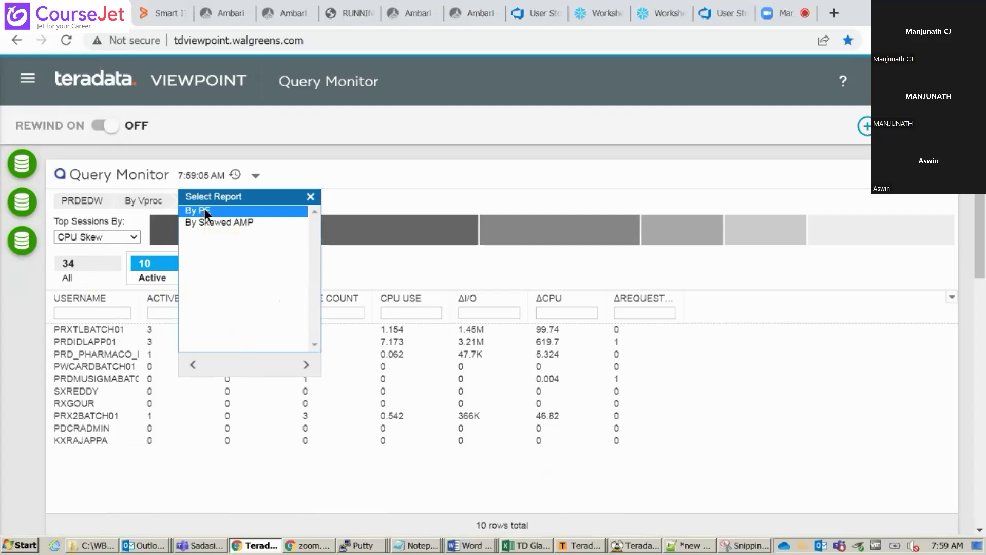
left_click(205, 210)
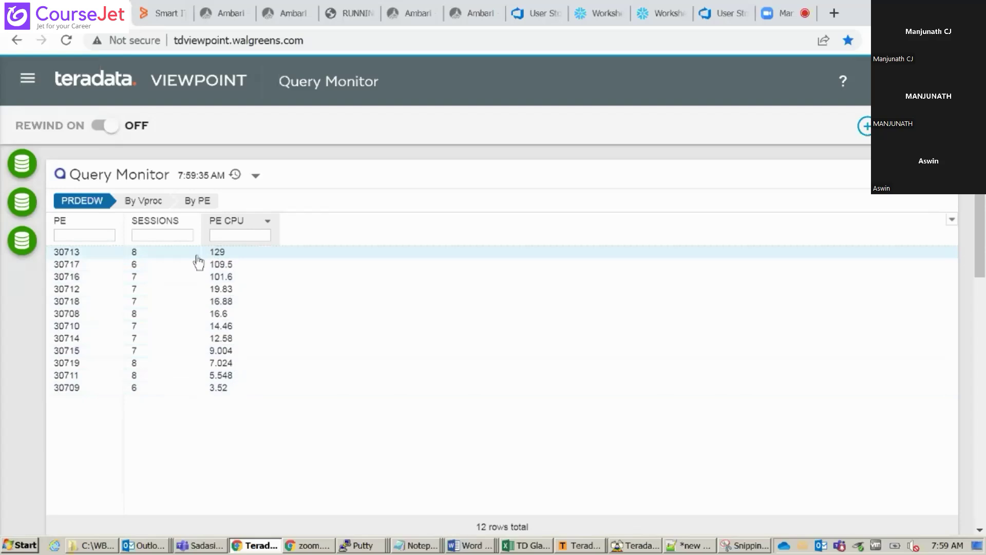
Drill into PE 30713's active session, then switch to By Utility > By Job, showing one EXPORT job
left_click(100, 252)
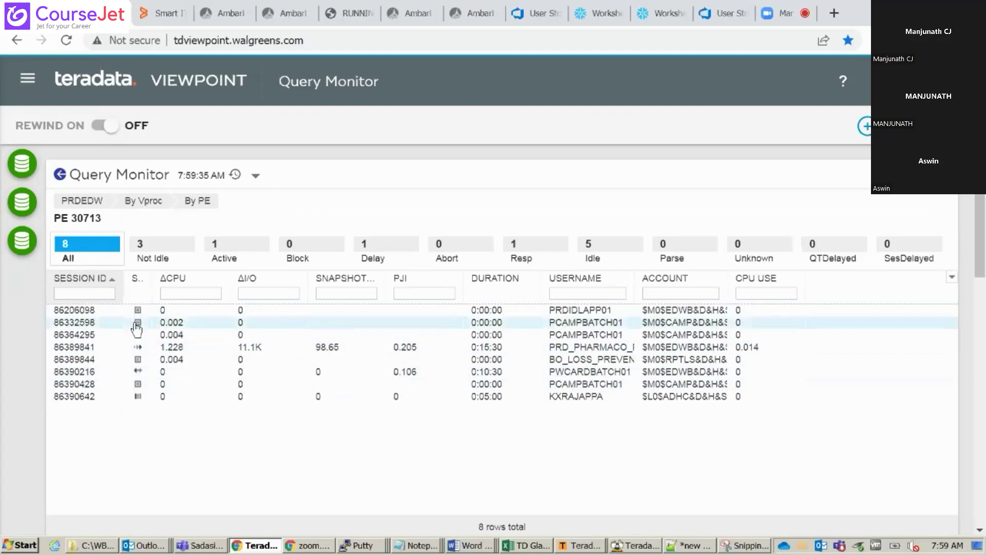
left_click(231, 259)
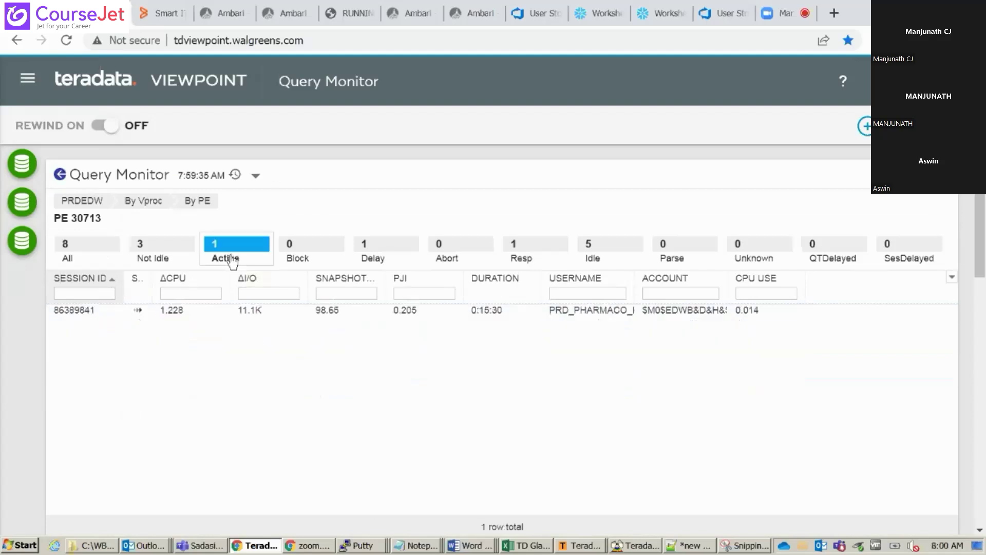
left_click(143, 200)
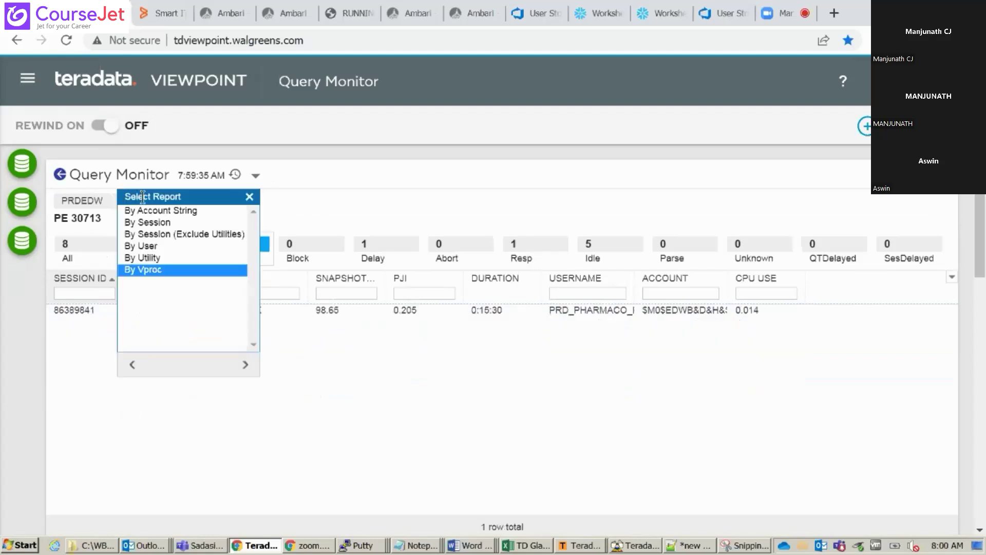
left_click(170, 257)
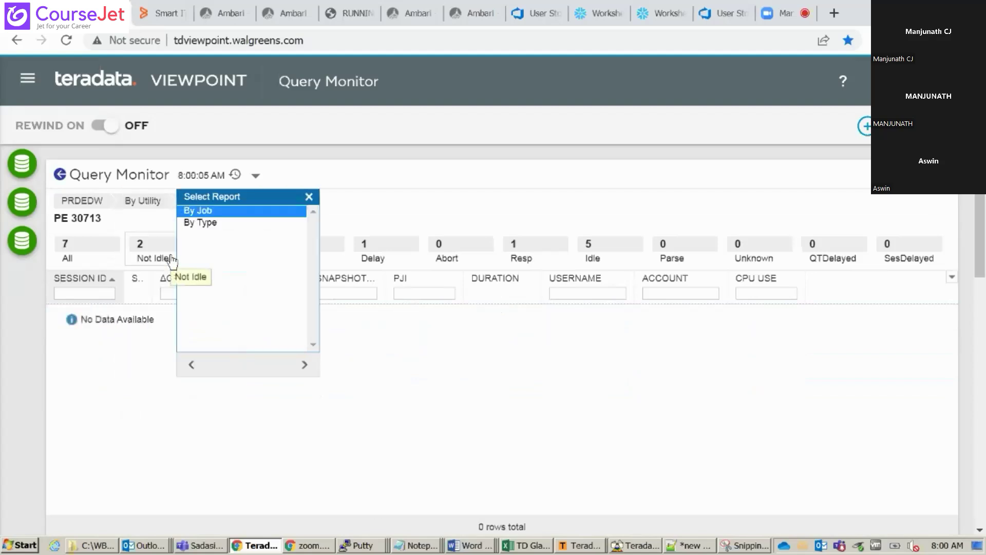
left_click(212, 211)
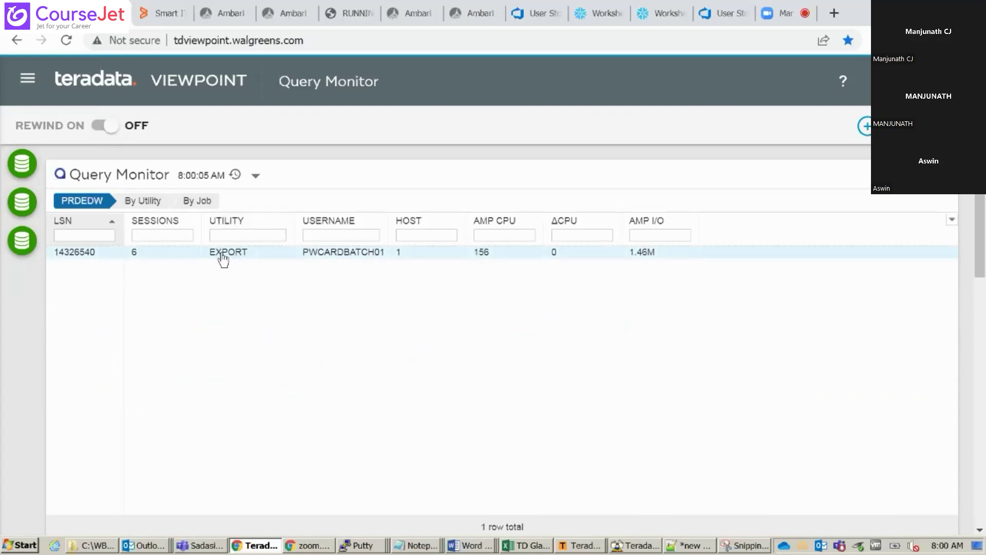
Switch PRDEDW's report to By Vproc > By Skewed AMP, with AMP 71 highest at 25.94
left_click(152, 201)
left_click(153, 202)
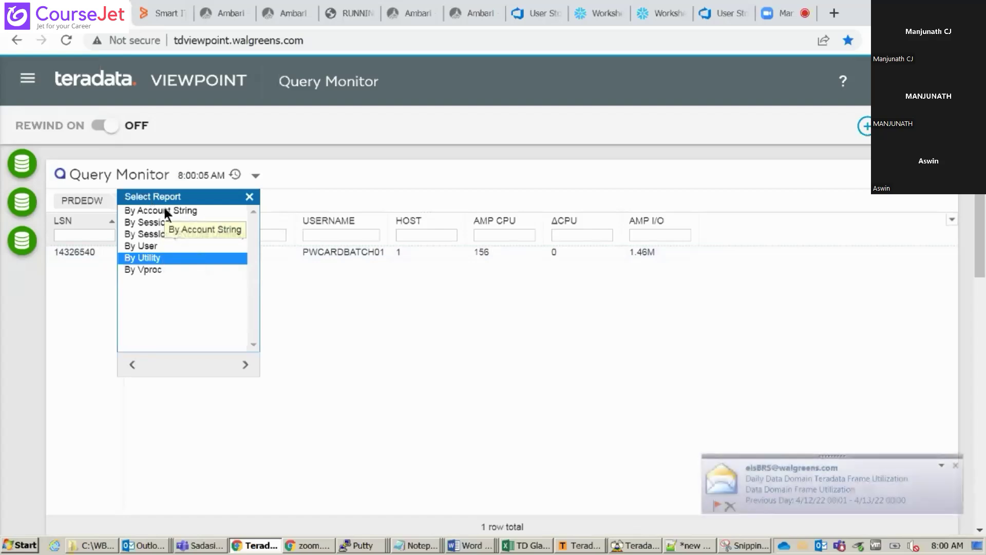
left_click(161, 270)
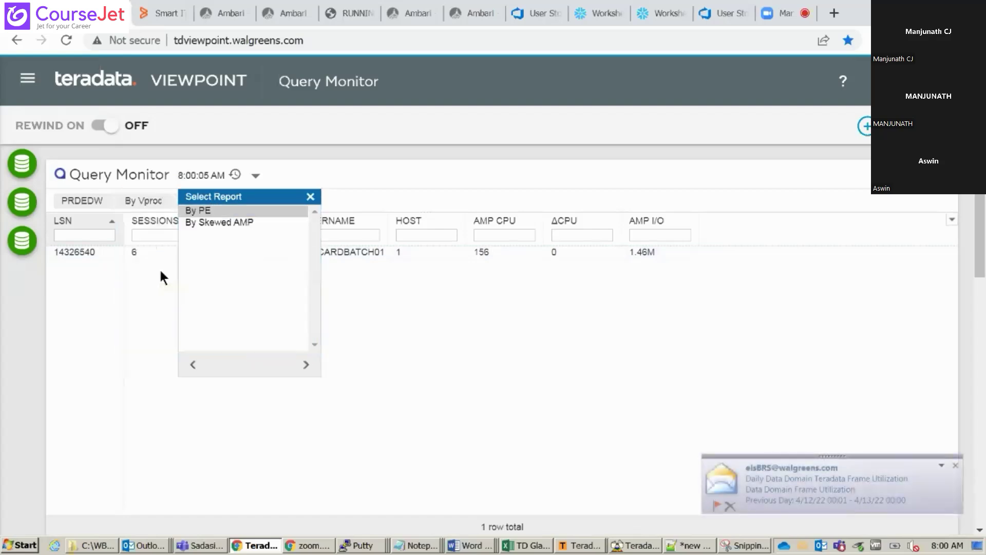
left_click(218, 222)
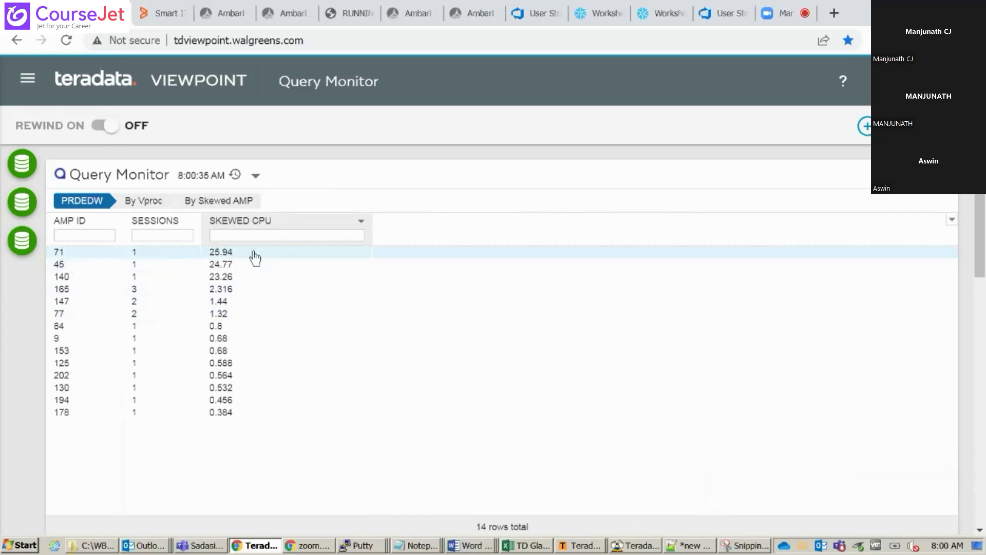
Drill into AMP 71's sessions, then return to the By Skewed AMP report via By Vproc
left_click(143, 255)
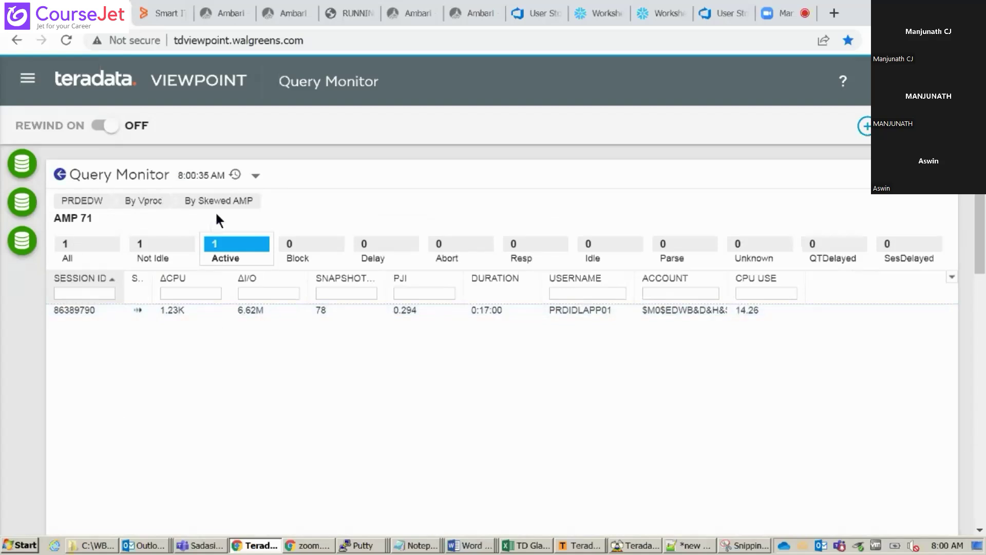
left_click(159, 211)
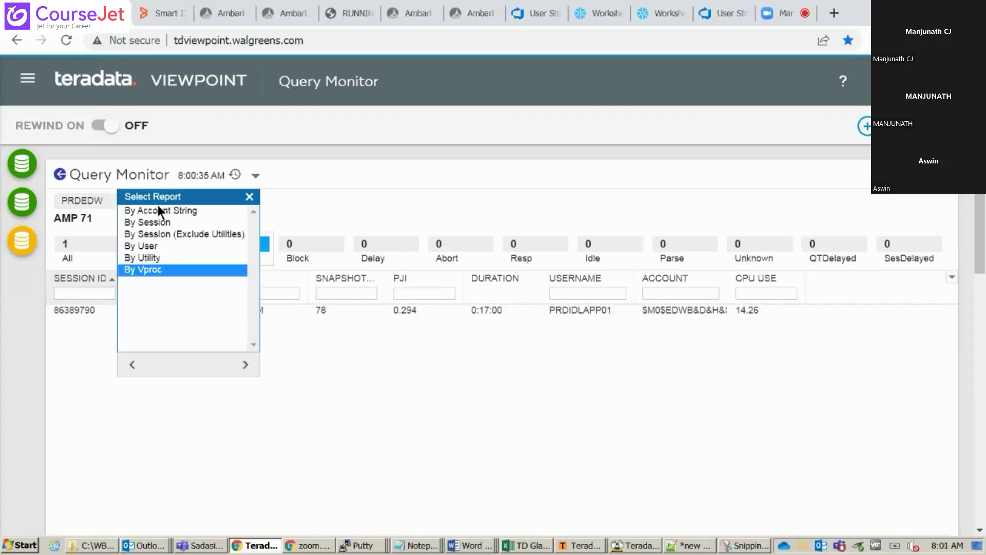
left_click(162, 270)
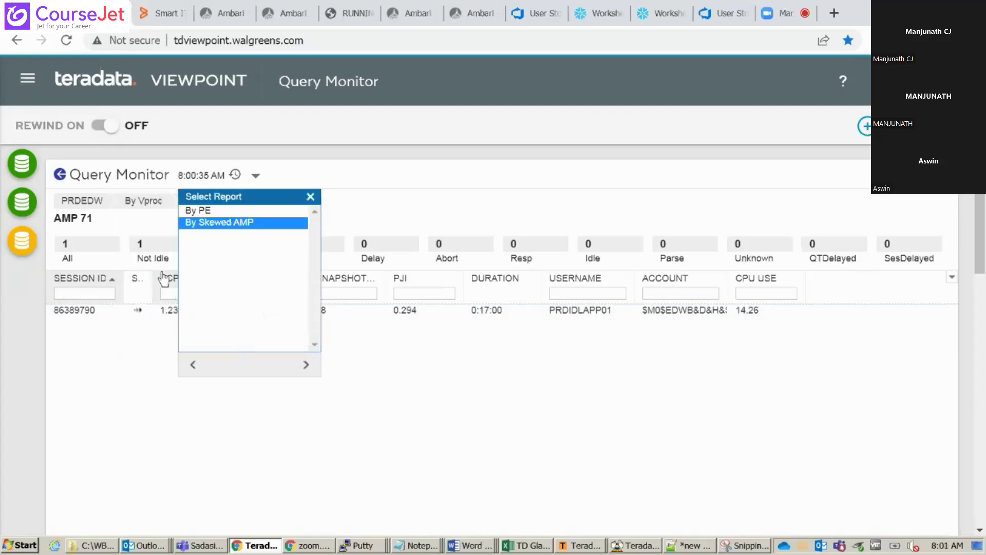
left_click(224, 221)
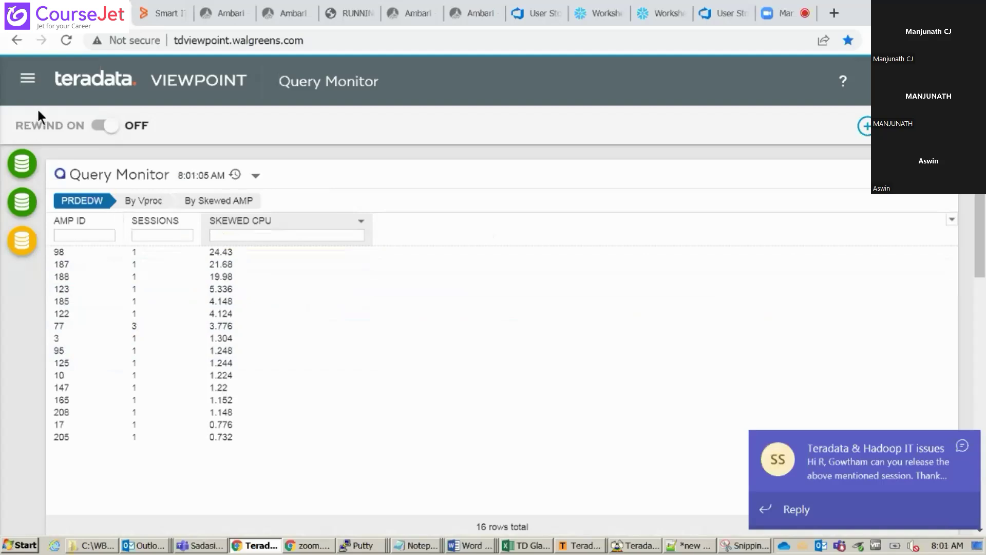
Go to the Remote Console page from My Pages, then start creating a new personal page
left_click(27, 82)
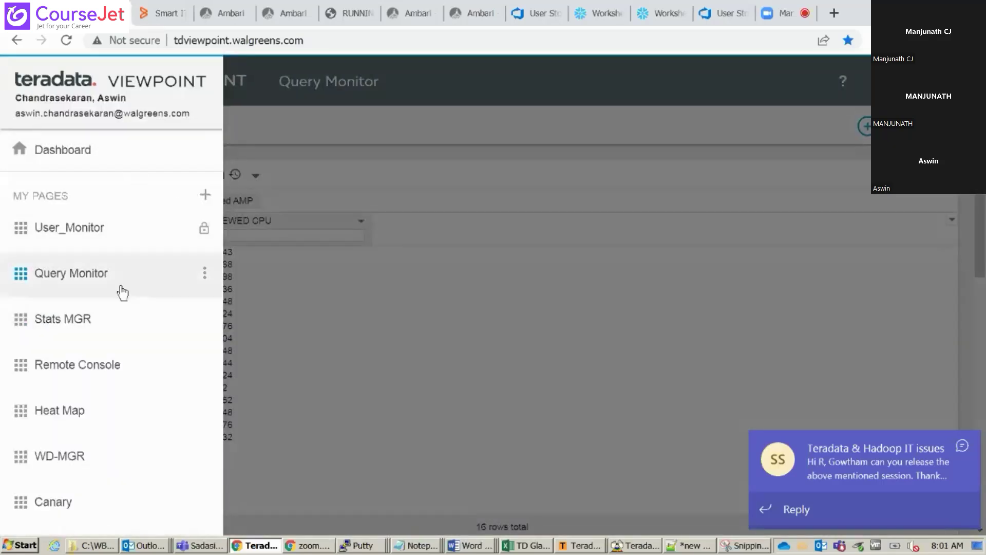
left_click(82, 370)
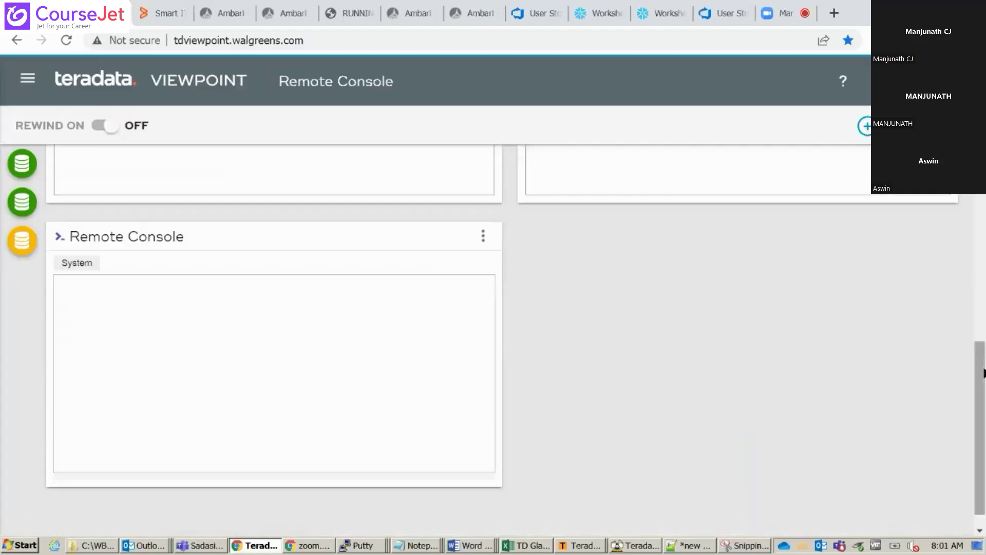
left_click_drag(982, 404, 983, 216)
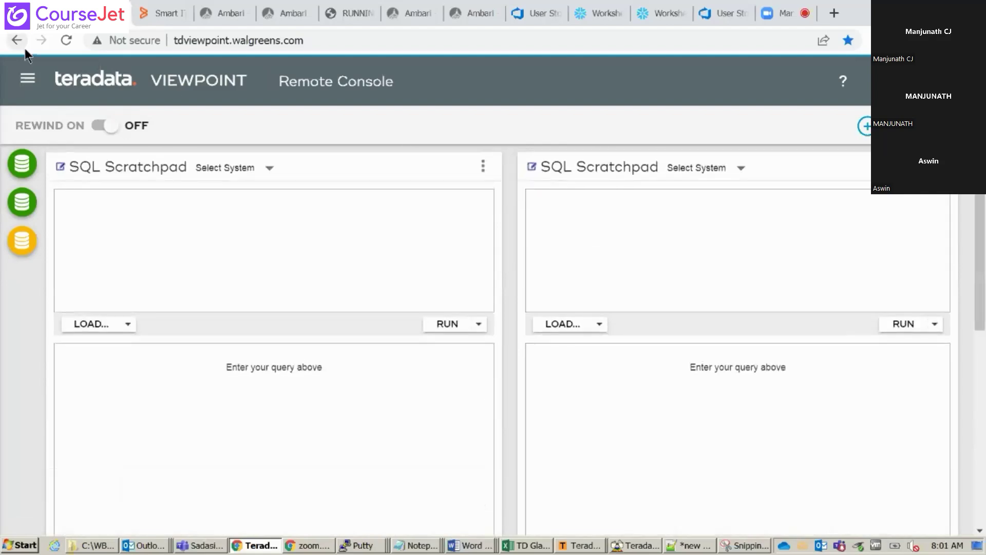
left_click(28, 81)
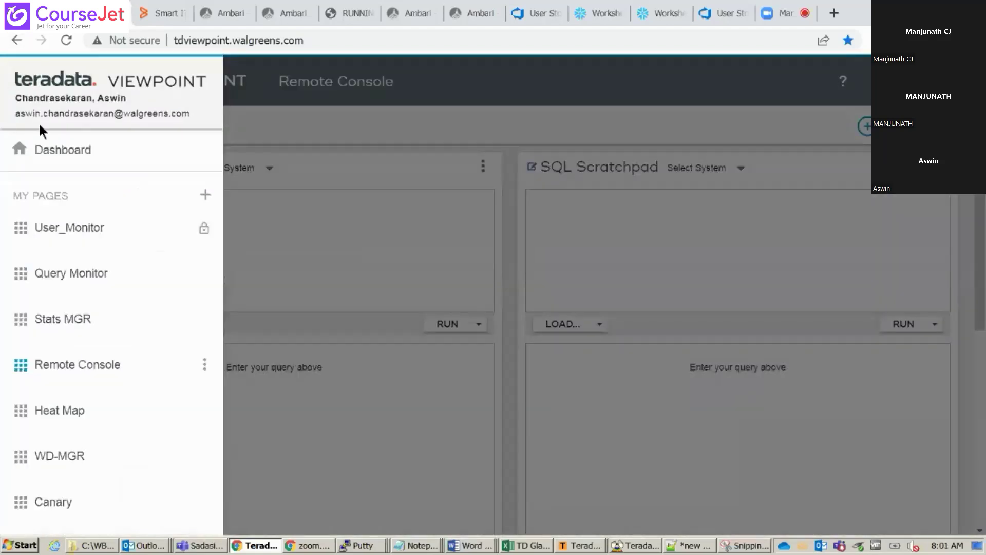
left_click(205, 194)
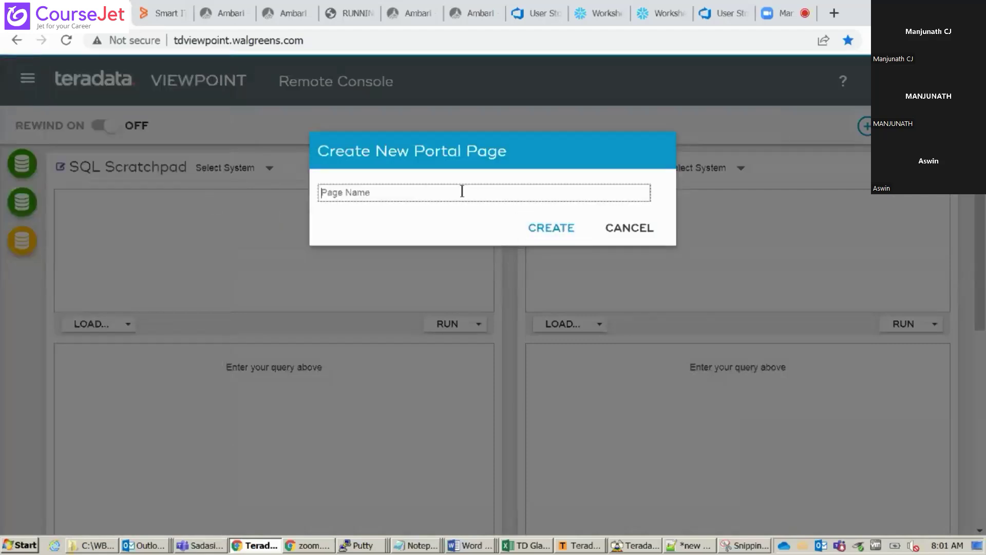
Name the new portal page 'test' and create it
type("test")
left_click(554, 226)
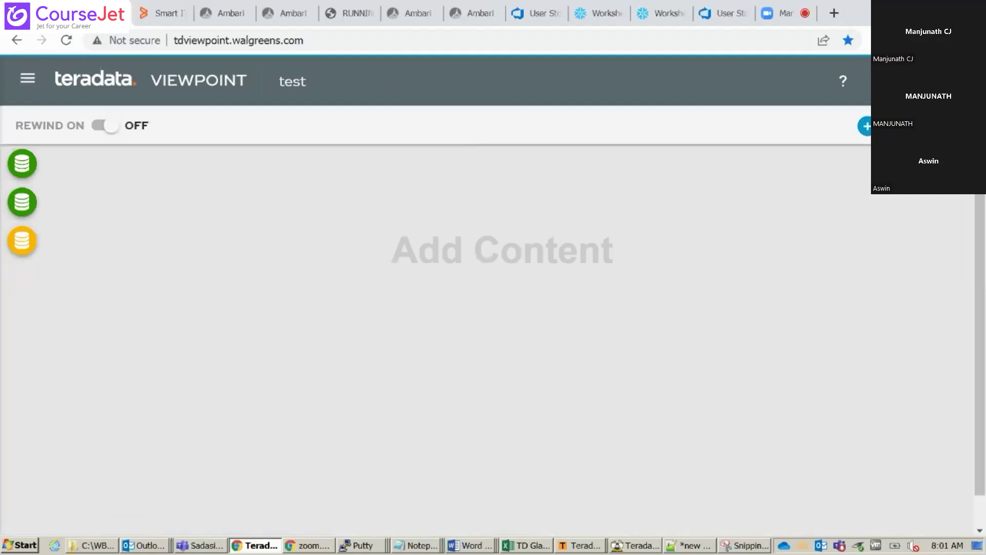
In the test page's Add Content catalog, pick Node Resources, Productivity and Service Health
left_click(866, 127)
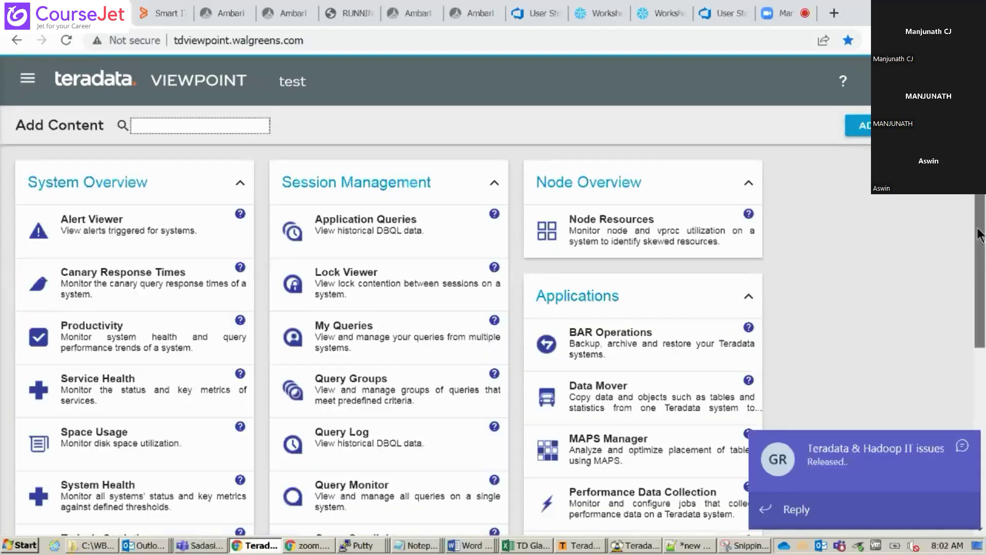
scroll(978, 234, "down", 3)
scroll(391, 329, "down", 4)
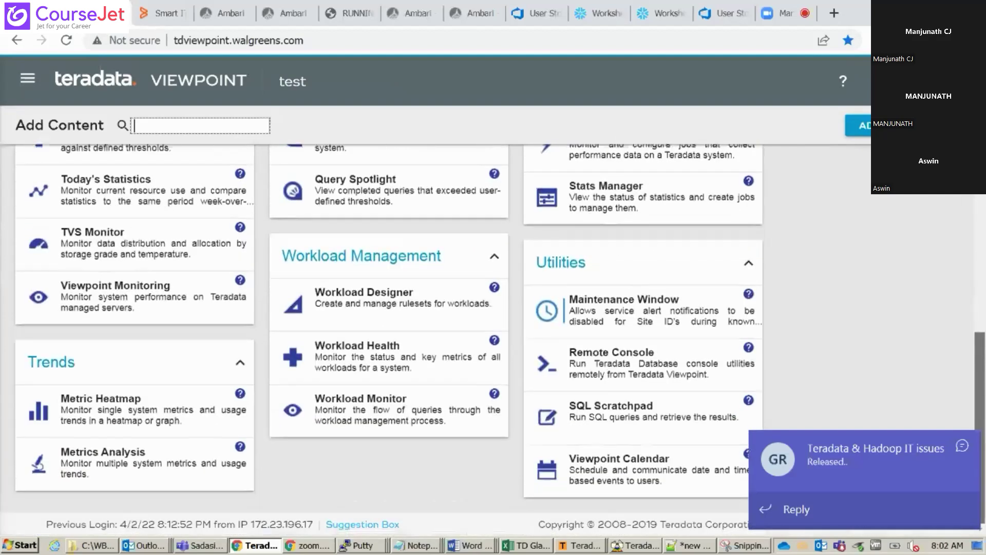
scroll(982, 386, "up", 1)
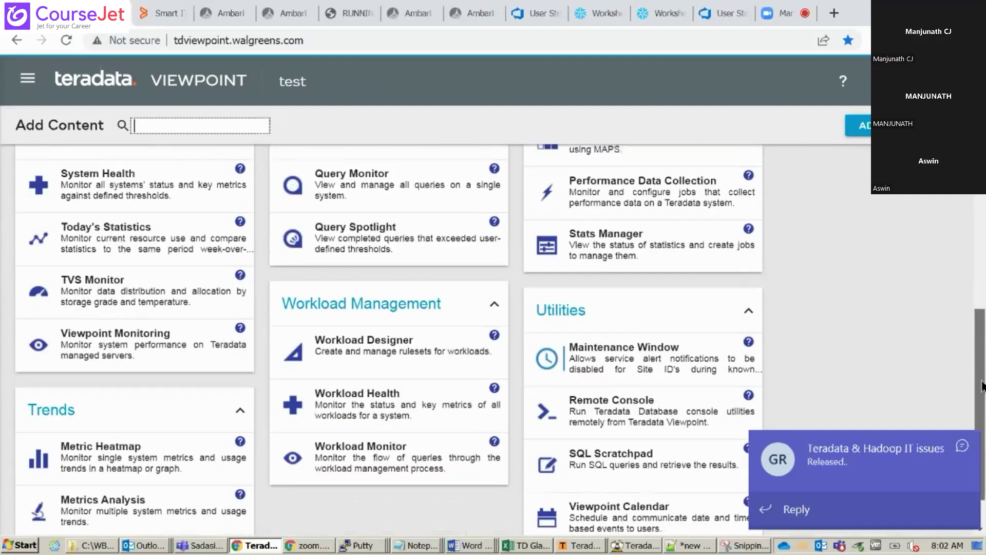
left_click_drag(982, 386, 982, 196)
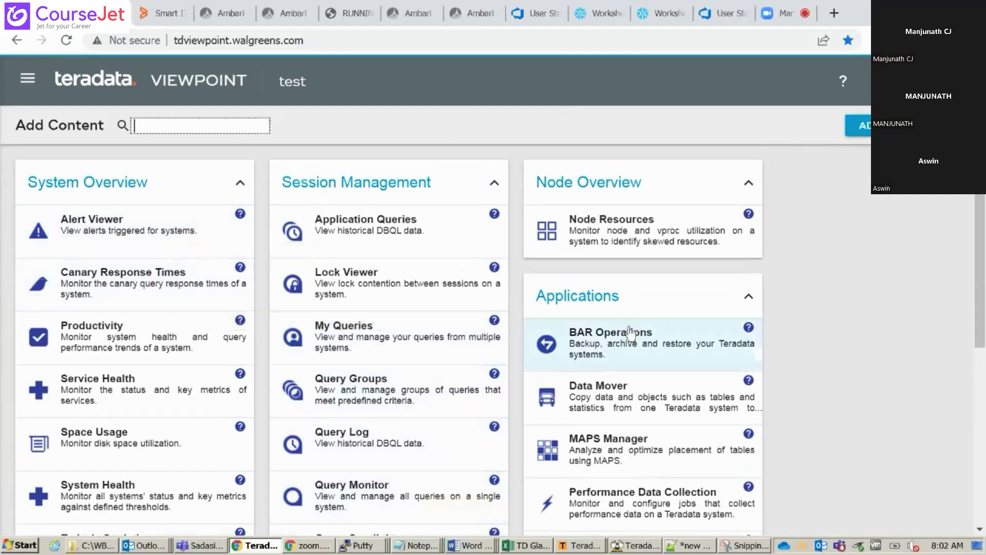
left_click(690, 228)
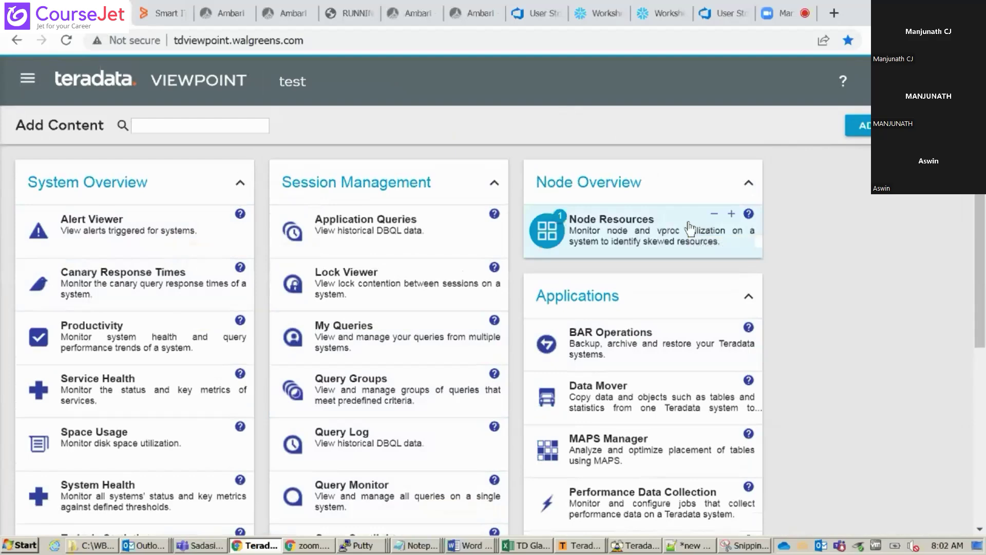
scroll(980, 247, "down", 1)
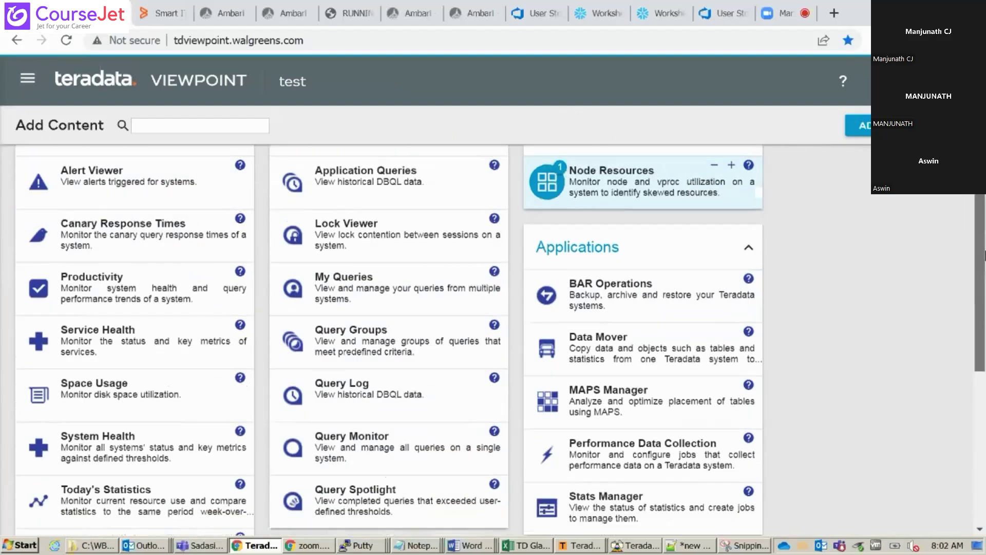
scroll(980, 247, "down", 1)
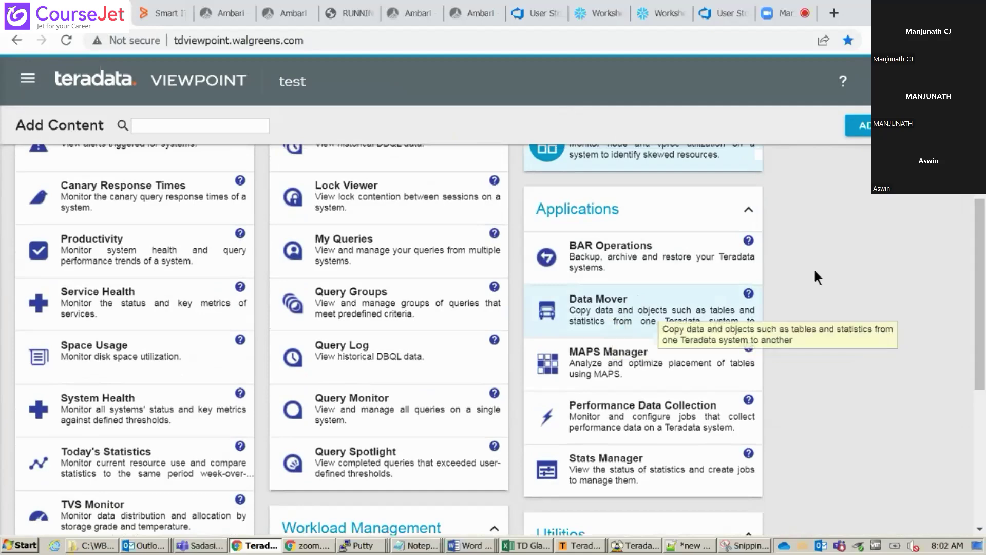
left_click_drag(978, 264, 982, 297)
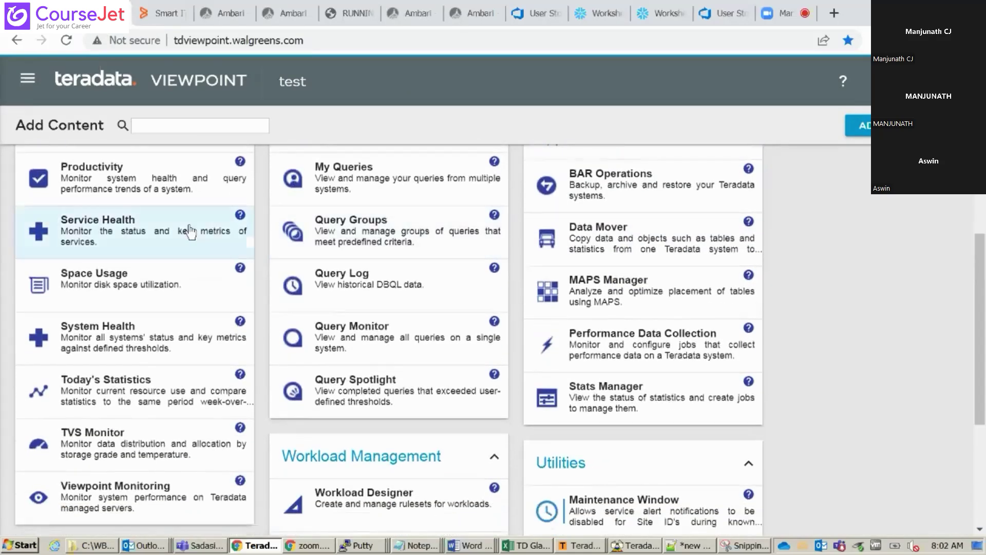
left_click(178, 174)
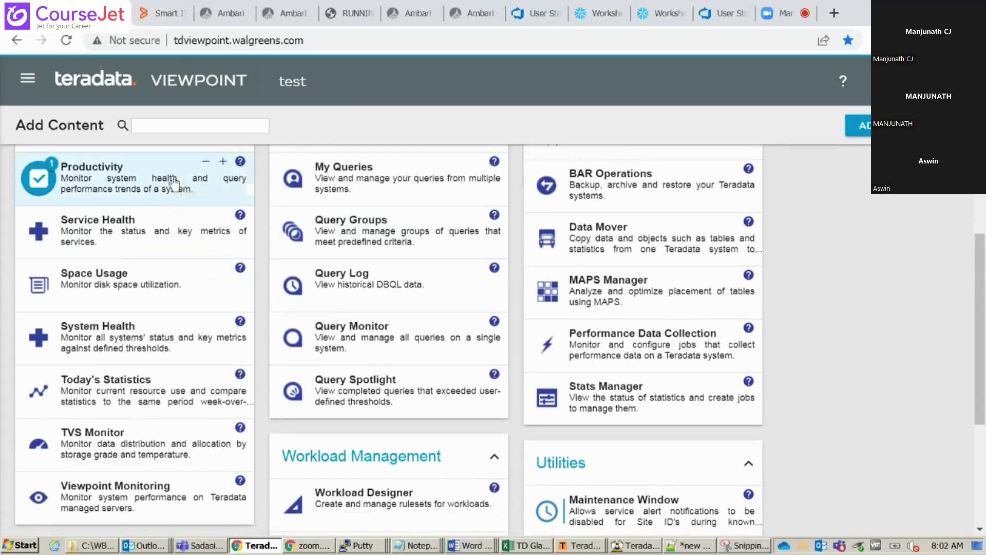
left_click(189, 245)
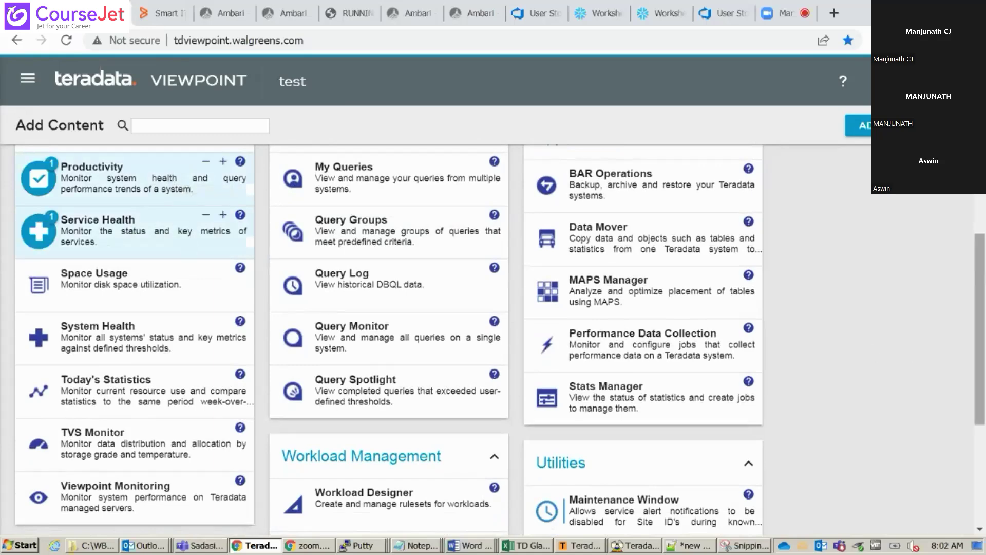
left_click_drag(980, 343, 980, 211)
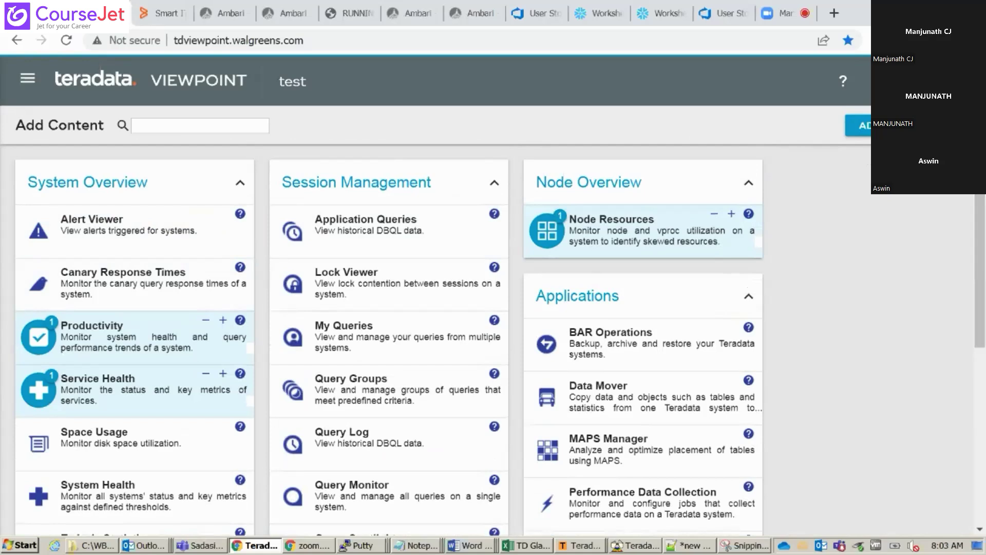
Close Add Content, move to the Admin page, and open the User Manager's list of 75 users
key("Escape")
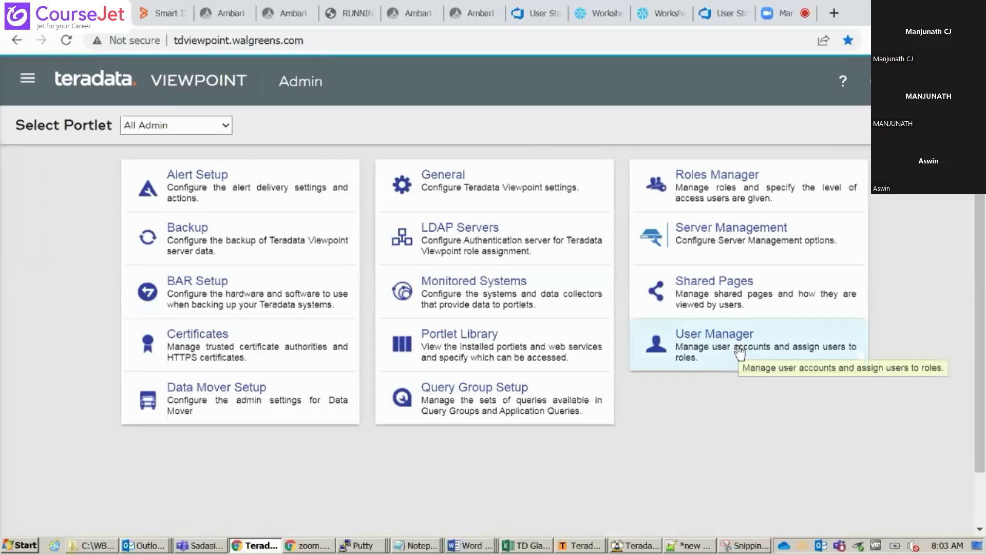
key("alt+Left")
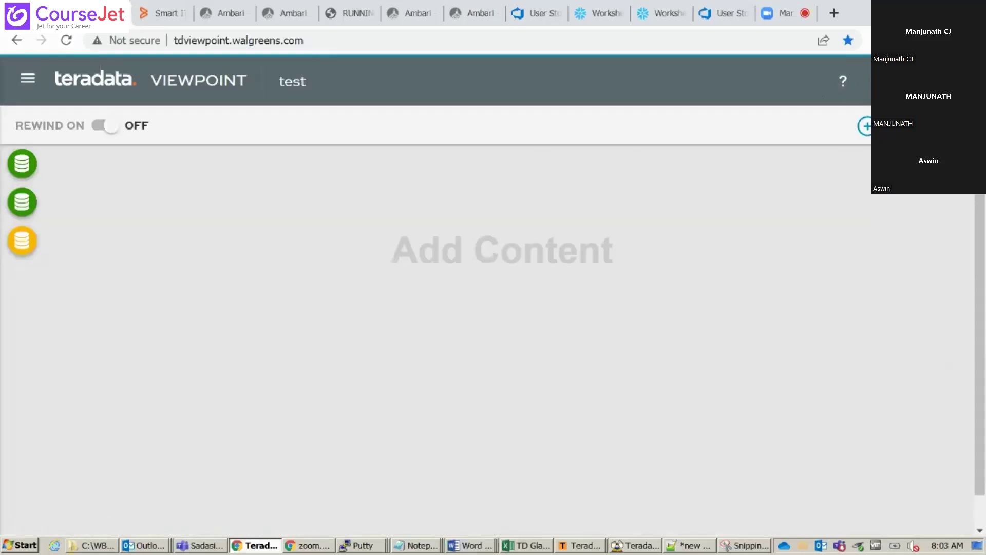
key("alt+Right")
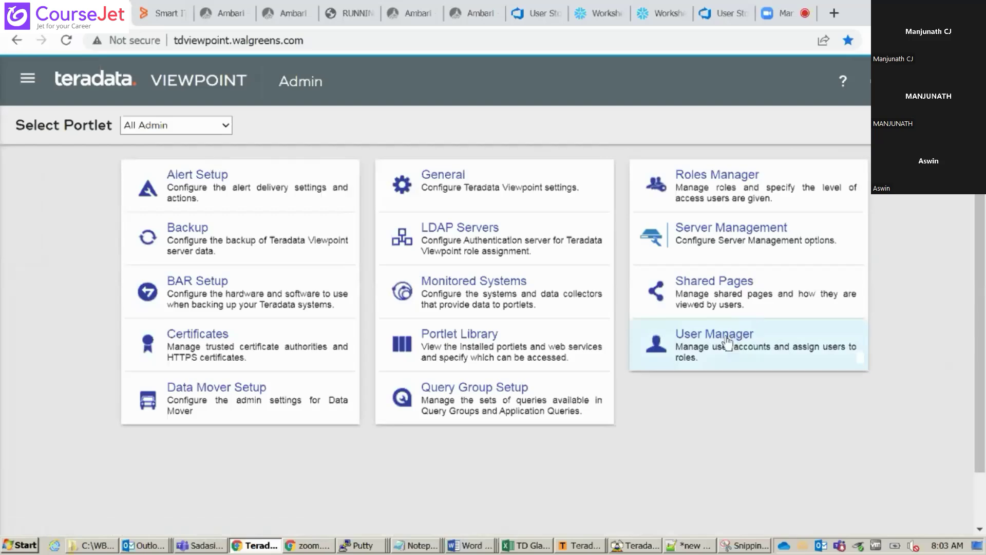
left_click(728, 340)
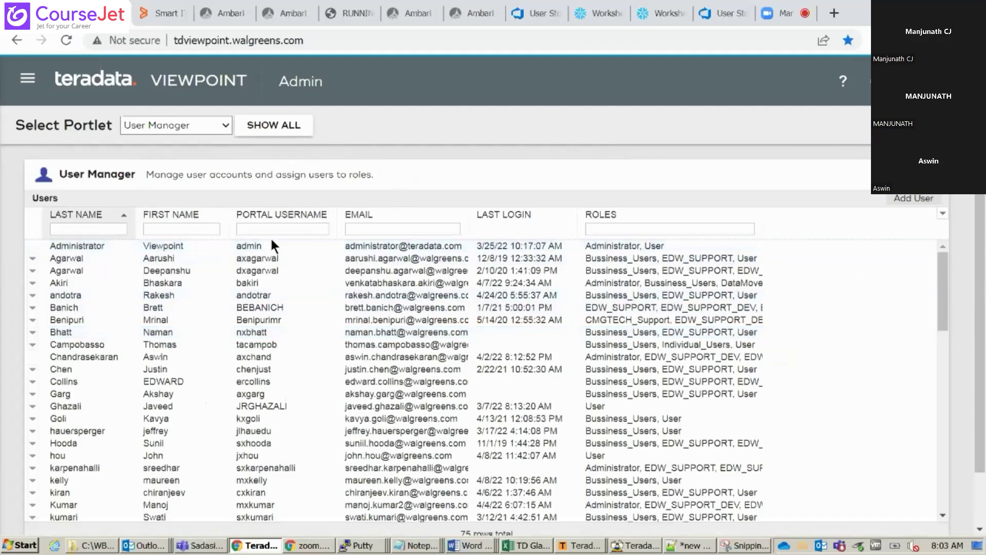
Inspect one user's roles, including Individual_Users, then return to the list and switch to the test dashboard
left_click(70, 277)
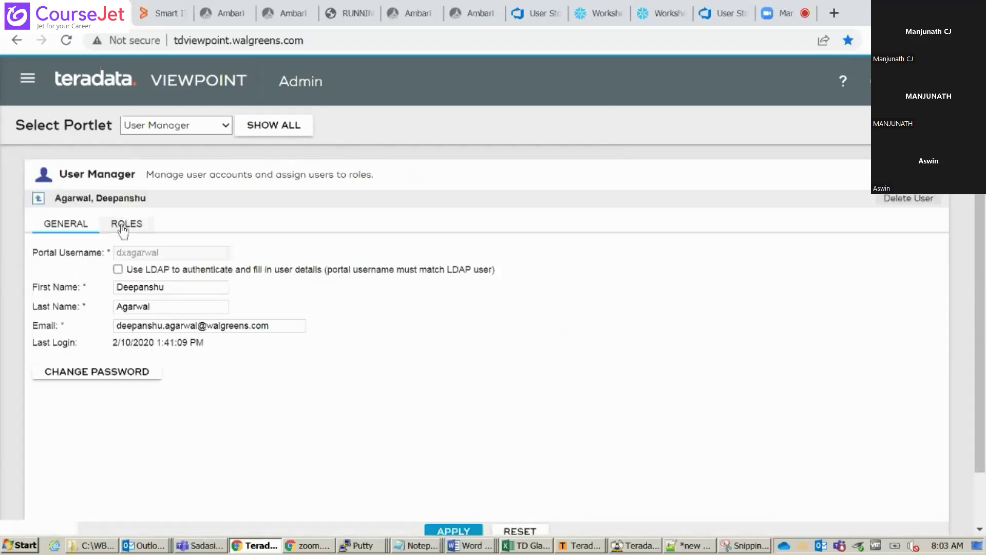
left_click(123, 226)
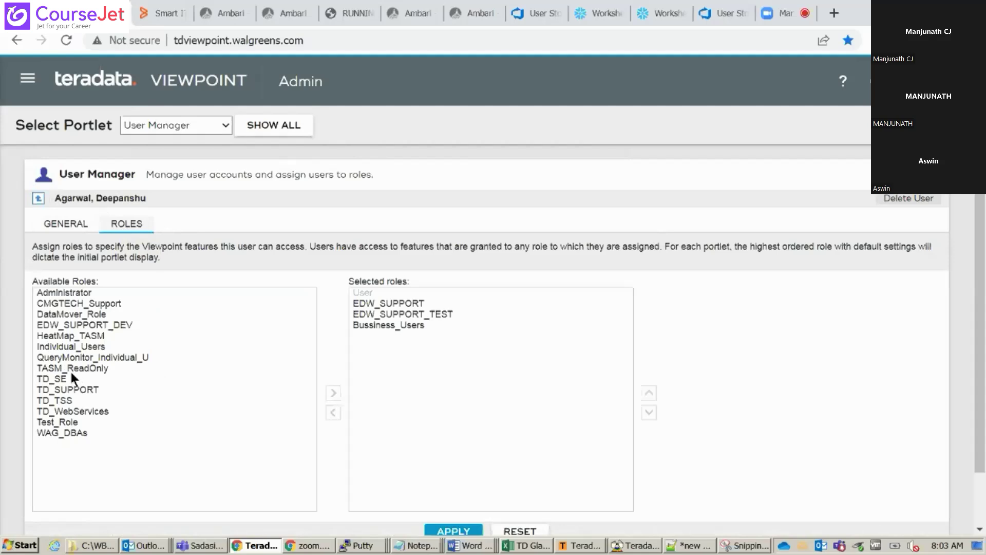
left_click(82, 346)
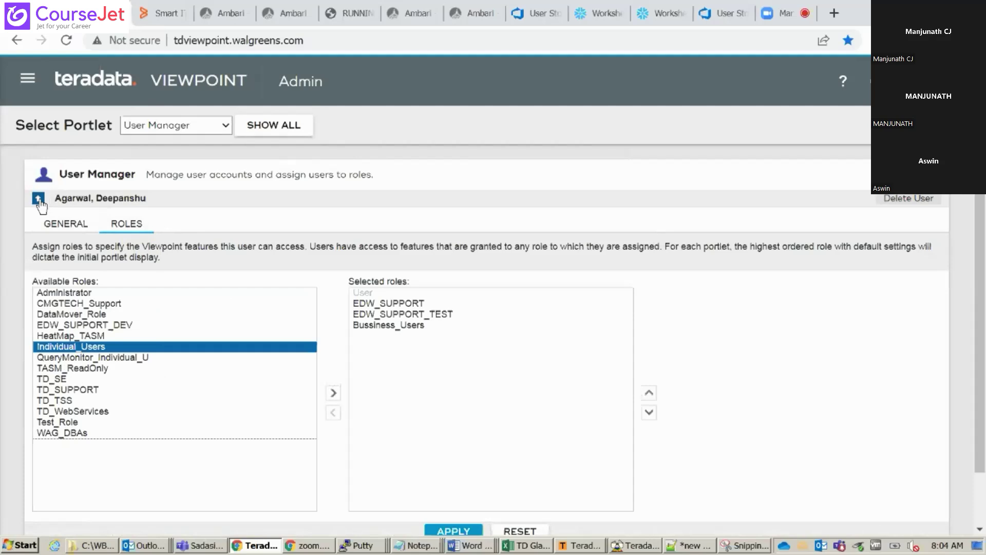
left_click(38, 199)
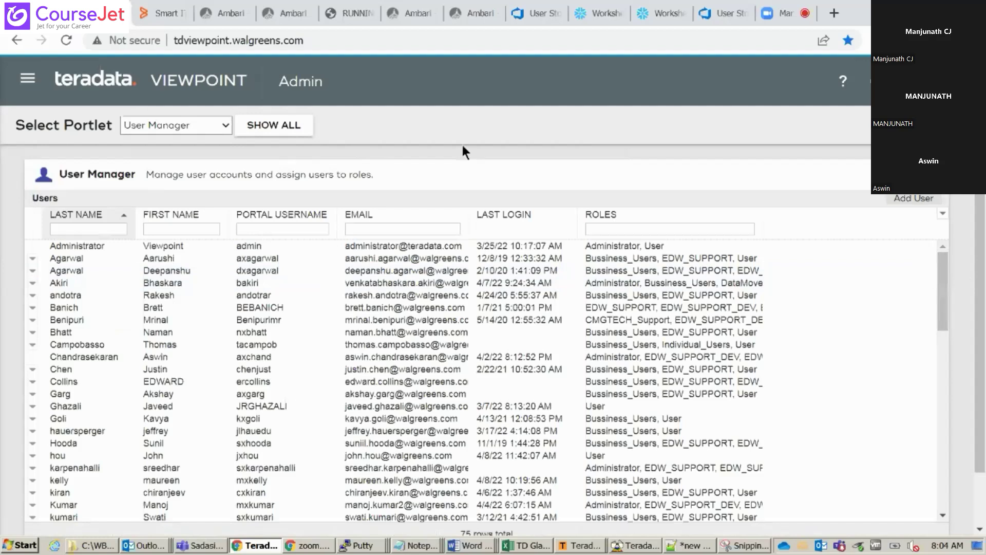
left_click(225, 129)
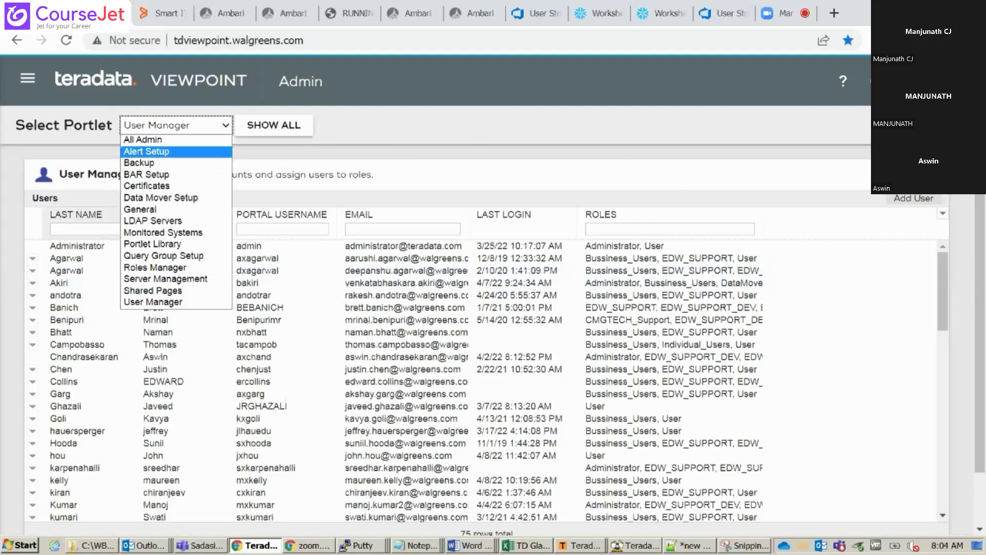
left_click(146, 151)
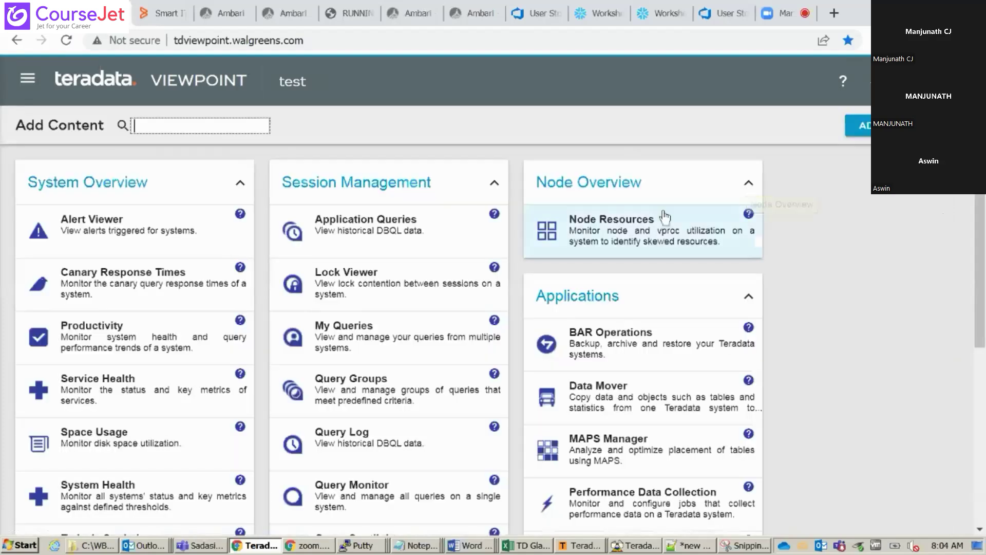
Reopen the test page's Add Content catalog and mark System Health and Remote Console for adding
left_click_drag(982, 230, 984, 337)
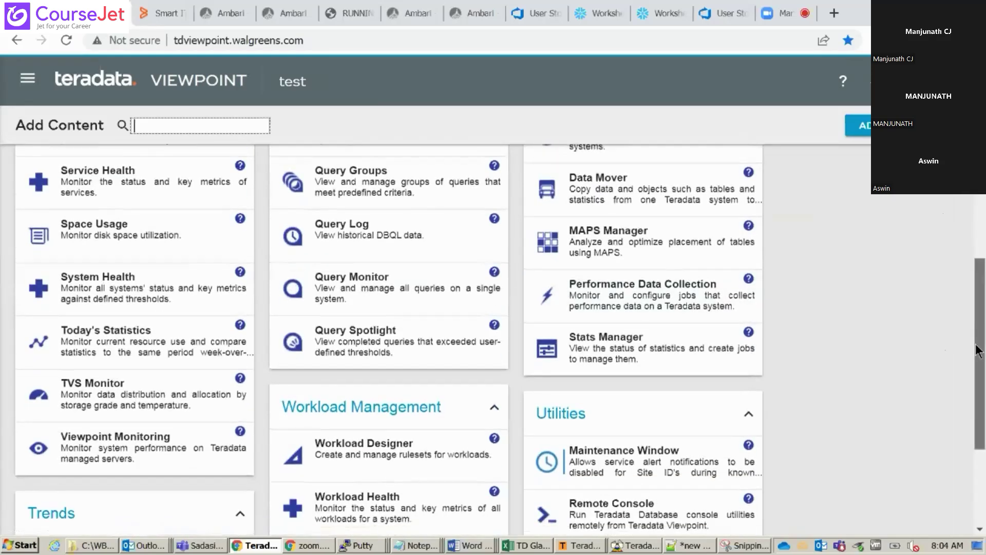
left_click_drag(977, 352, 980, 196)
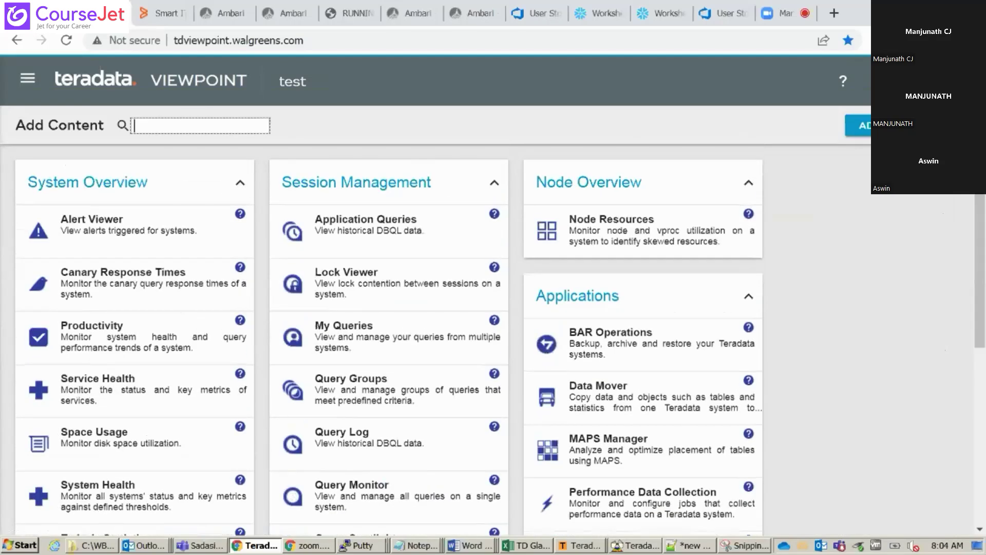
key("Escape")
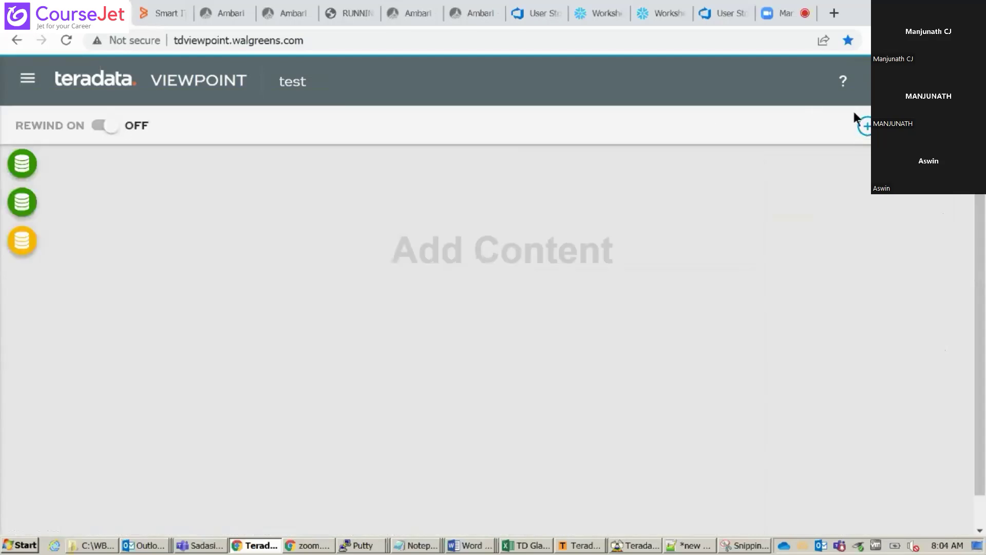
left_click(865, 126)
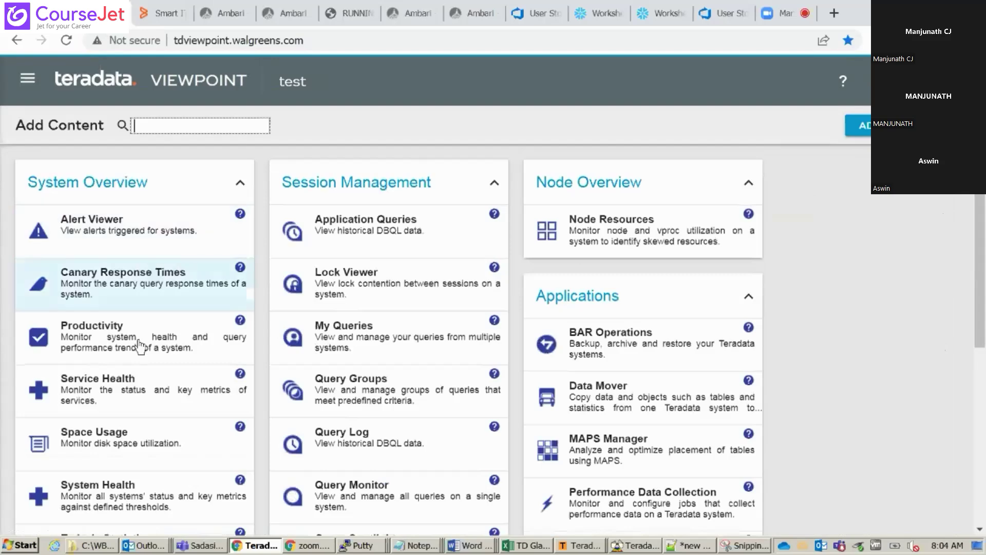
left_click(123, 506)
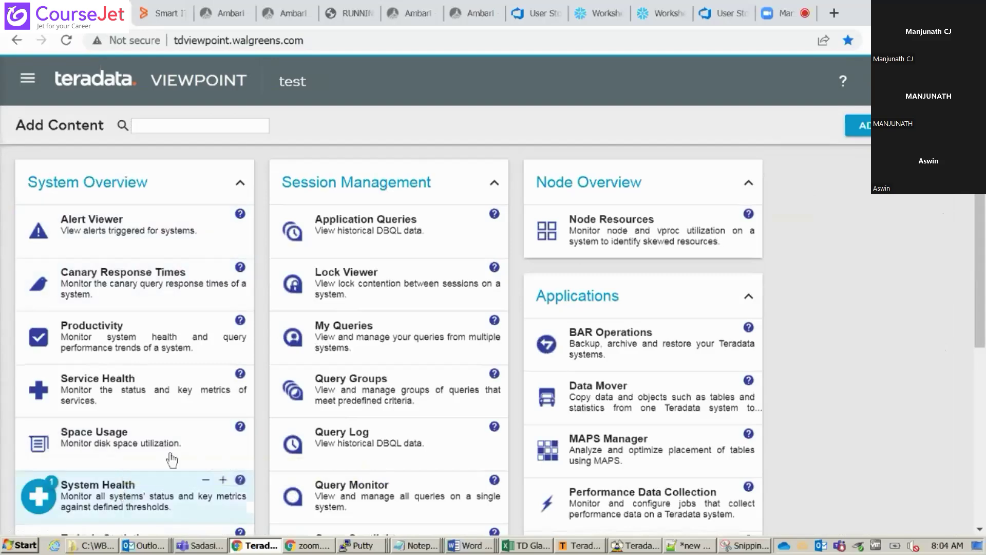
scroll(979, 294, "down", 3)
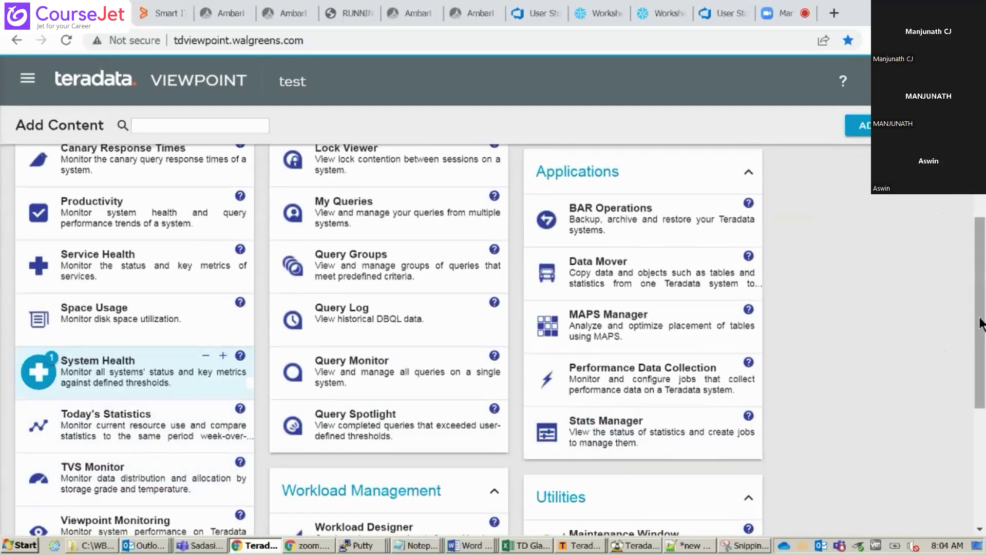
left_click_drag(976, 326, 972, 211)
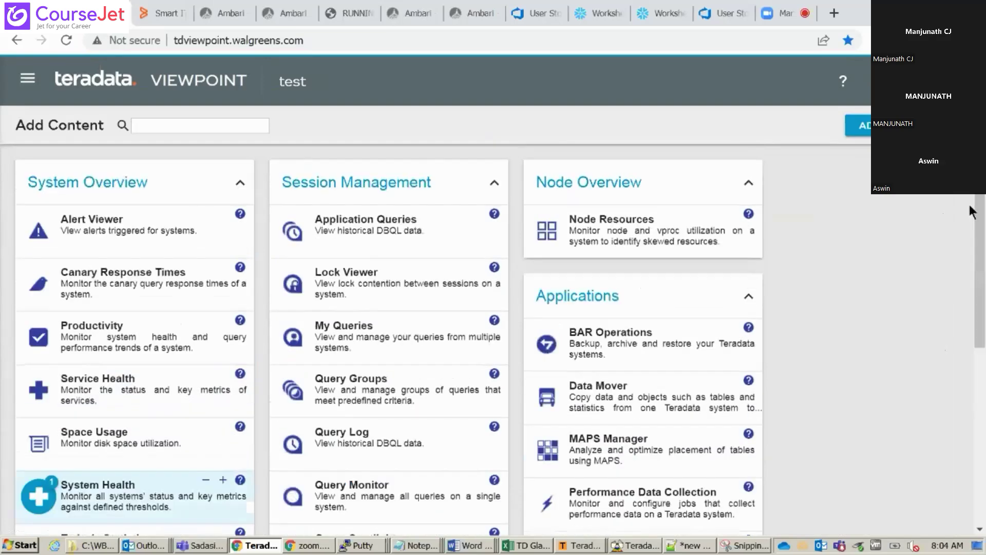
left_click_drag(982, 308, 974, 475)
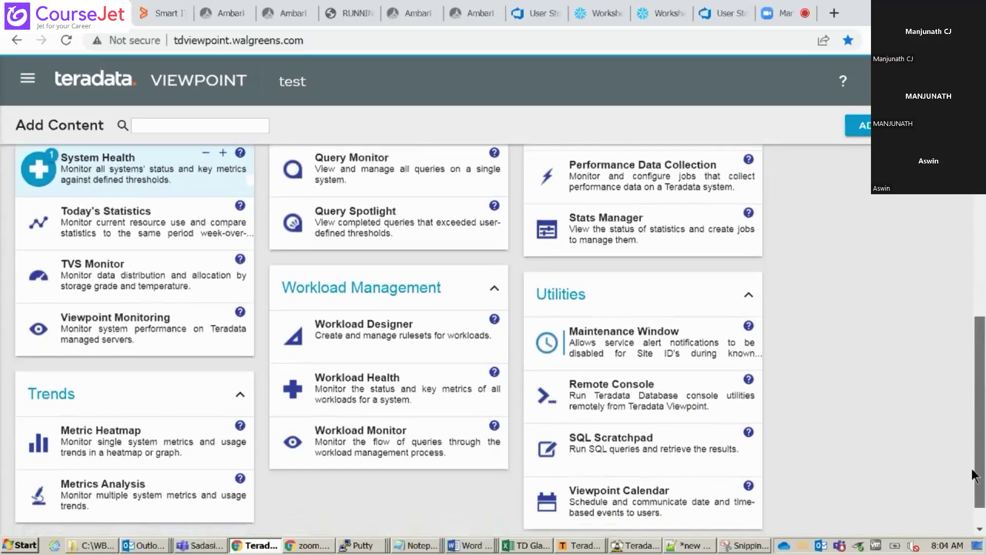
left_click(603, 387)
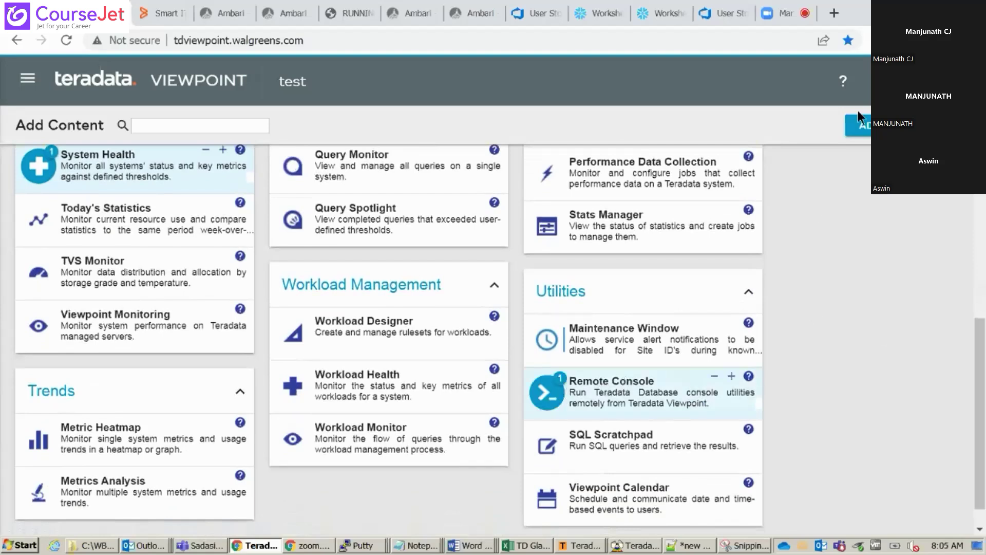
Place the chosen portlets on the test dashboard and show PRDEDW's health metrics
left_click(856, 129)
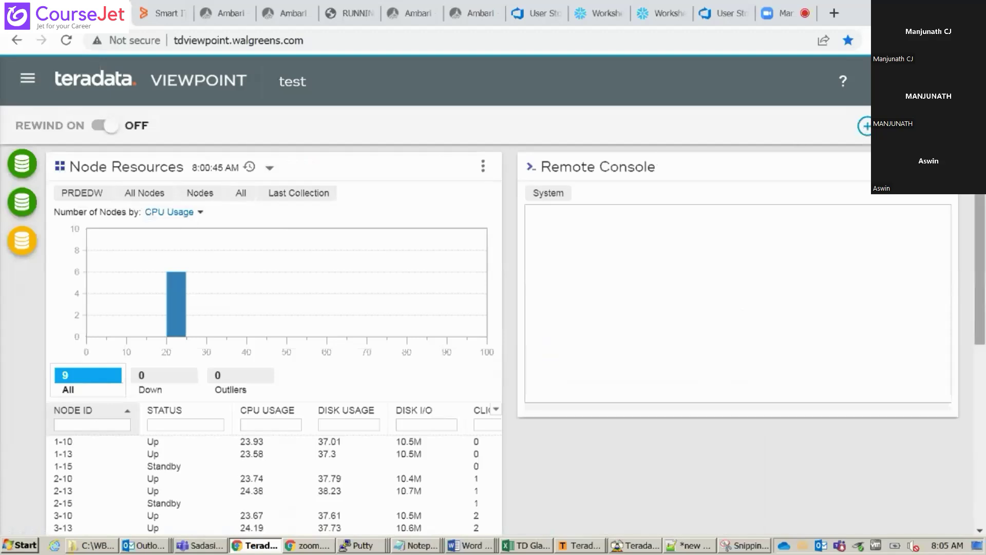
left_click_drag(975, 230, 974, 355)
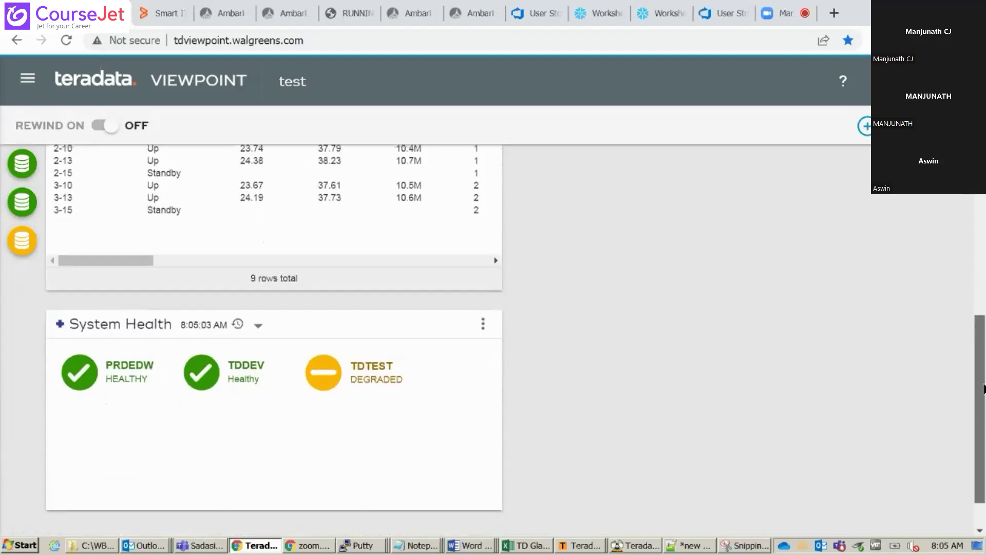
left_click(81, 366)
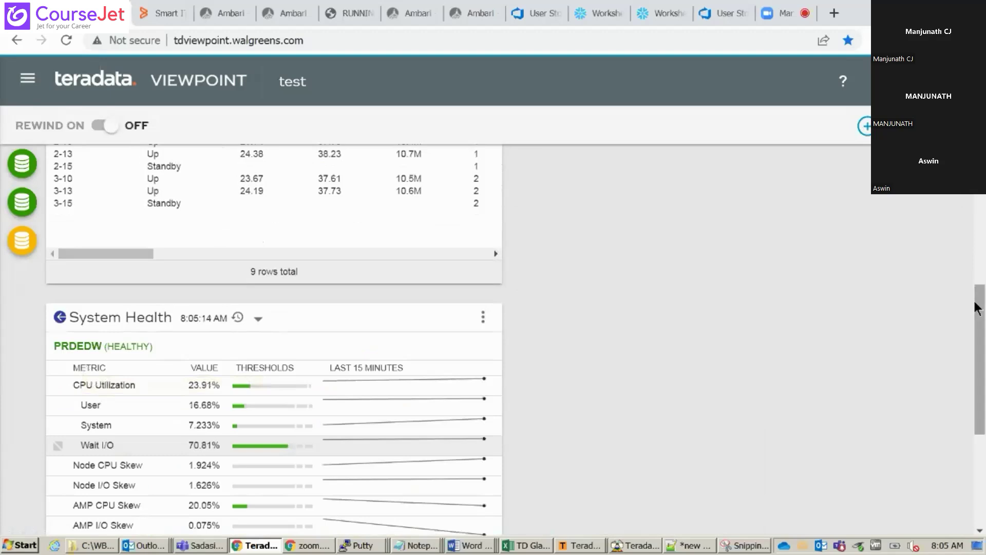
left_click_drag(977, 309, 968, 362)
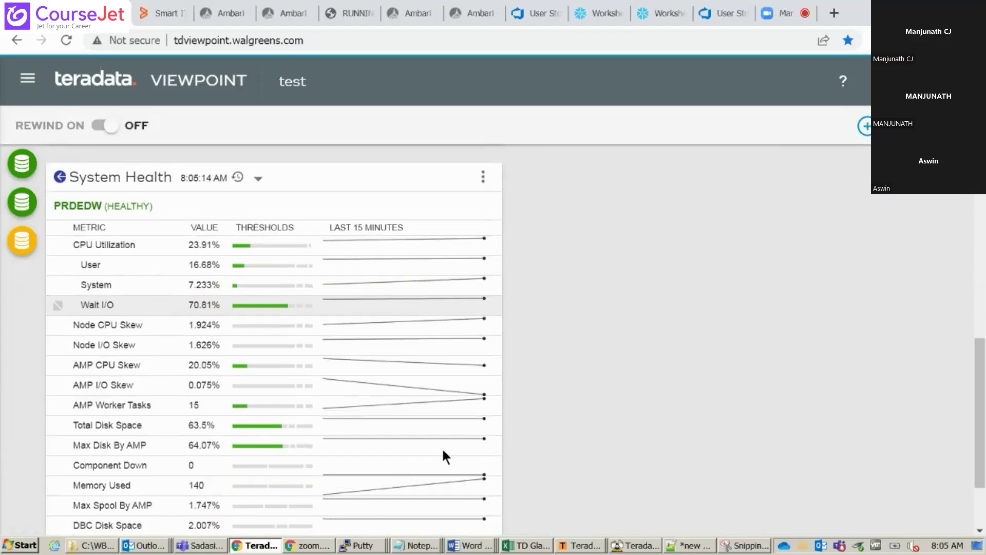
Sort the Node Resources table of 9 PRDEDW nodes by status
mouse_move(982, 484)
left_mouse_down()
mouse_move(982, 518)
mouse_move(982, 335)
left_mouse_up()
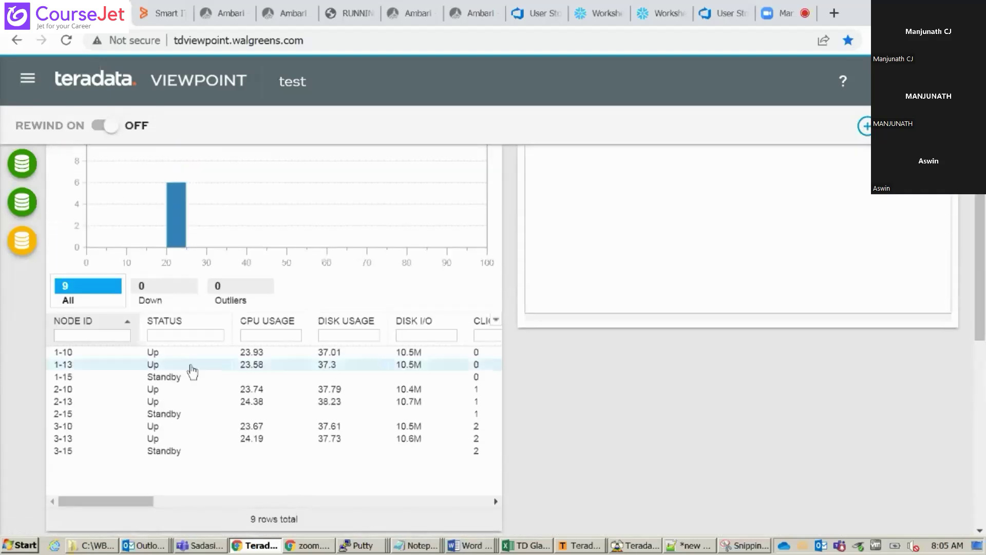
left_click(222, 322)
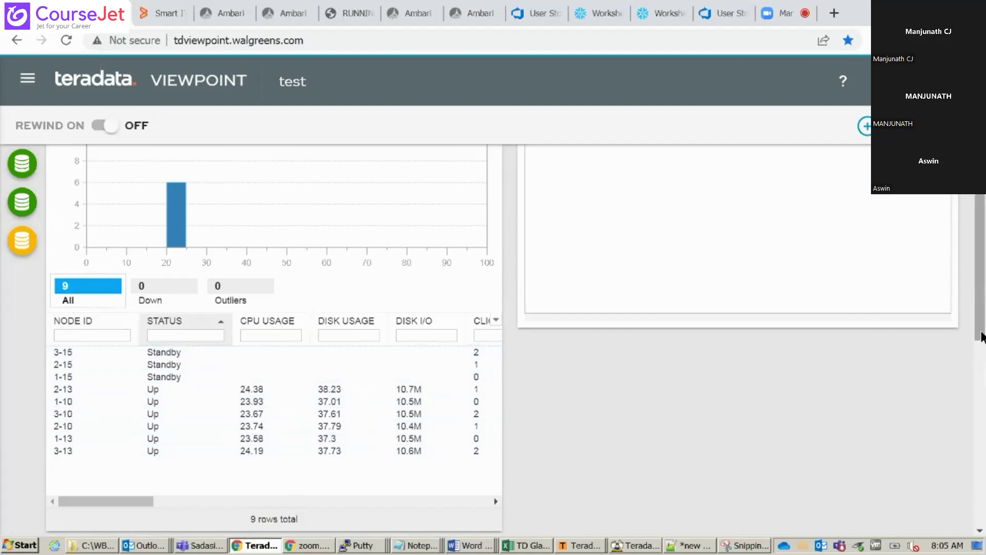
left_click_drag(982, 337, 981, 306)
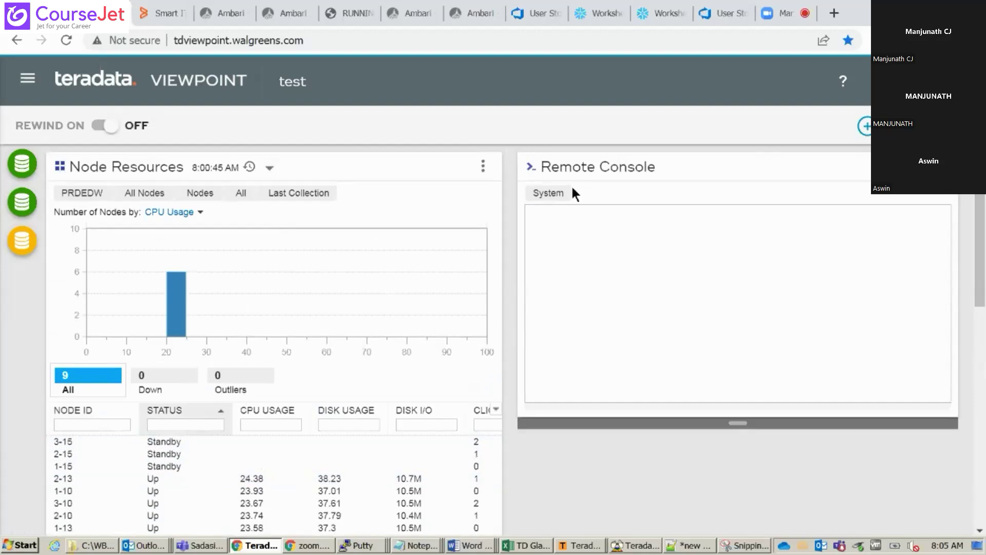
Point the Remote Console at the PRDEDW system and browse its utility list
left_click(536, 198)
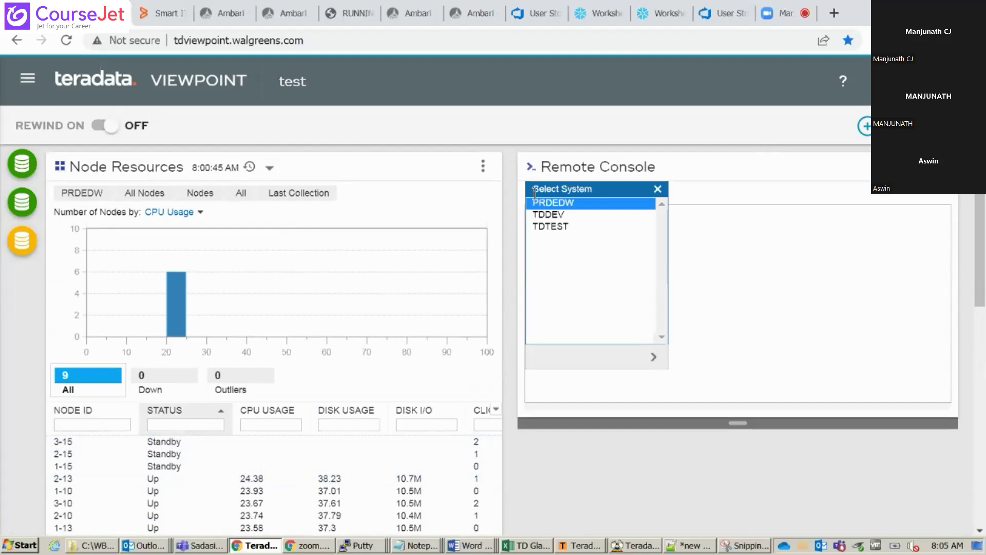
left_click(575, 202)
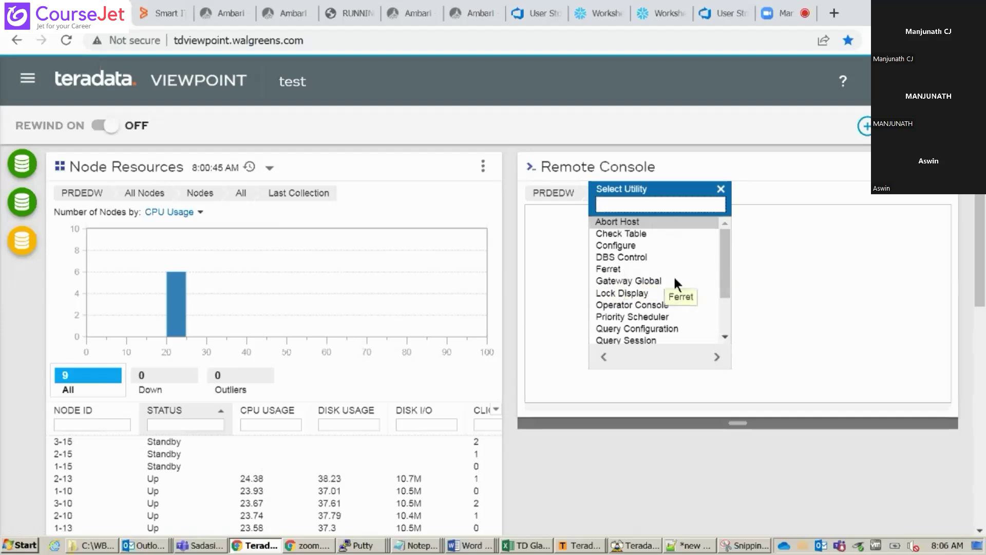
left_click(724, 261)
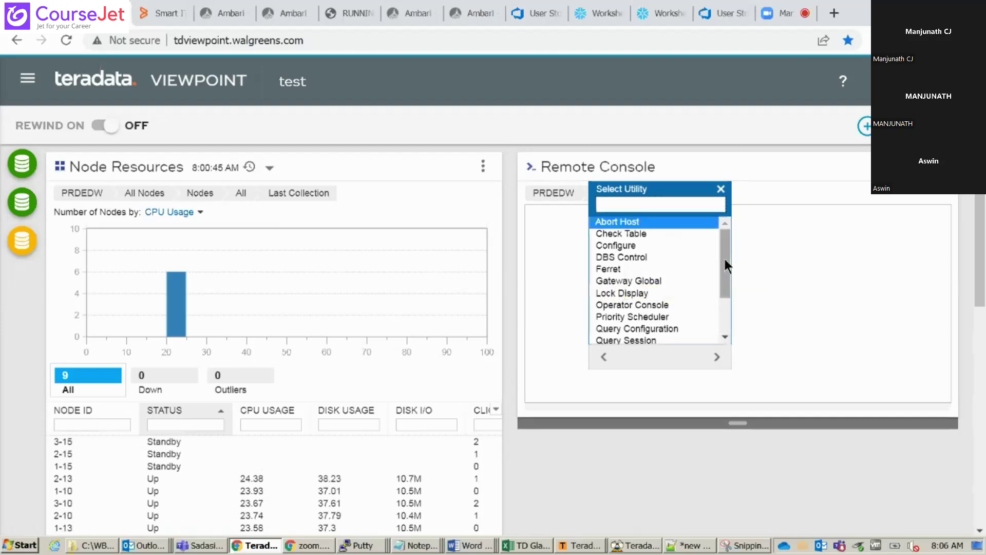
right_click(725, 295)
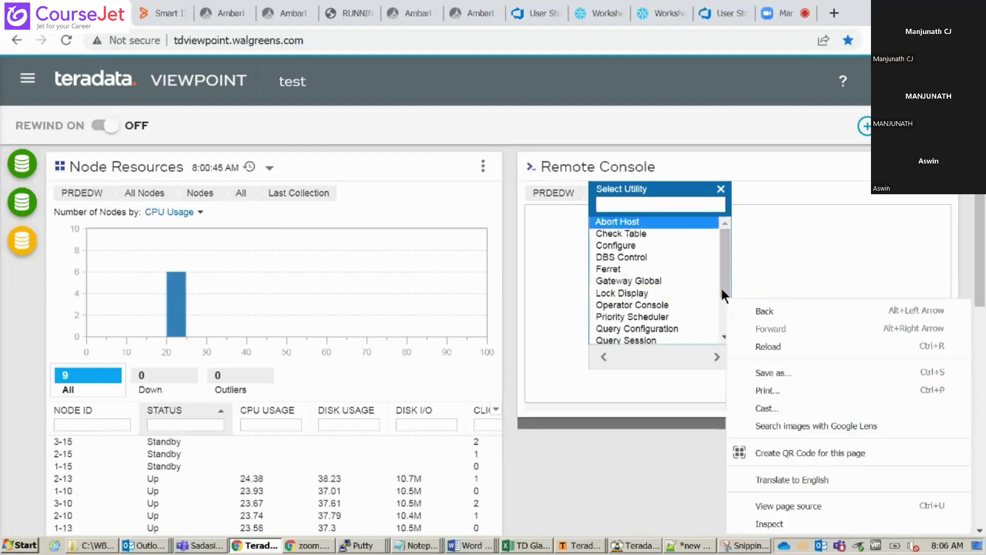
left_click(723, 257)
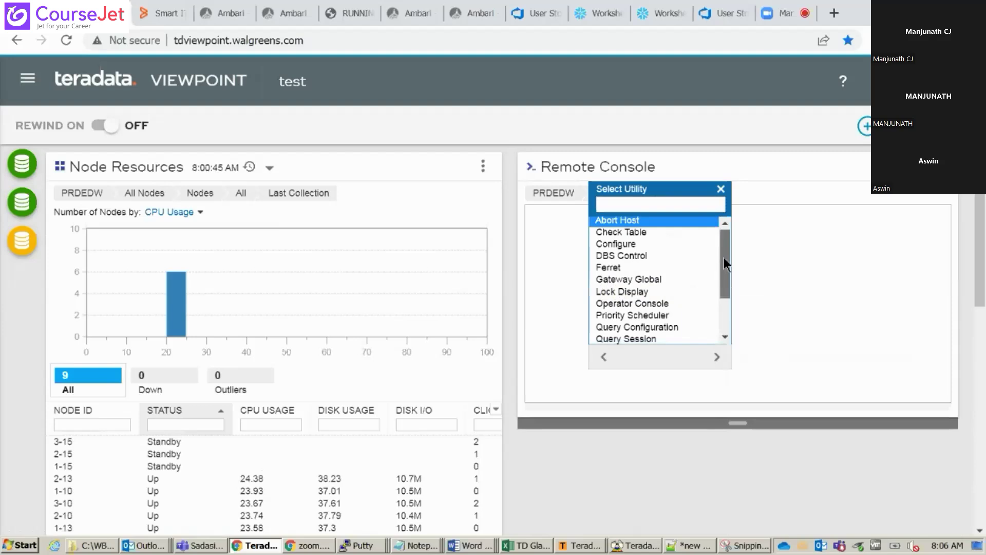
left_click_drag(723, 257, 723, 269)
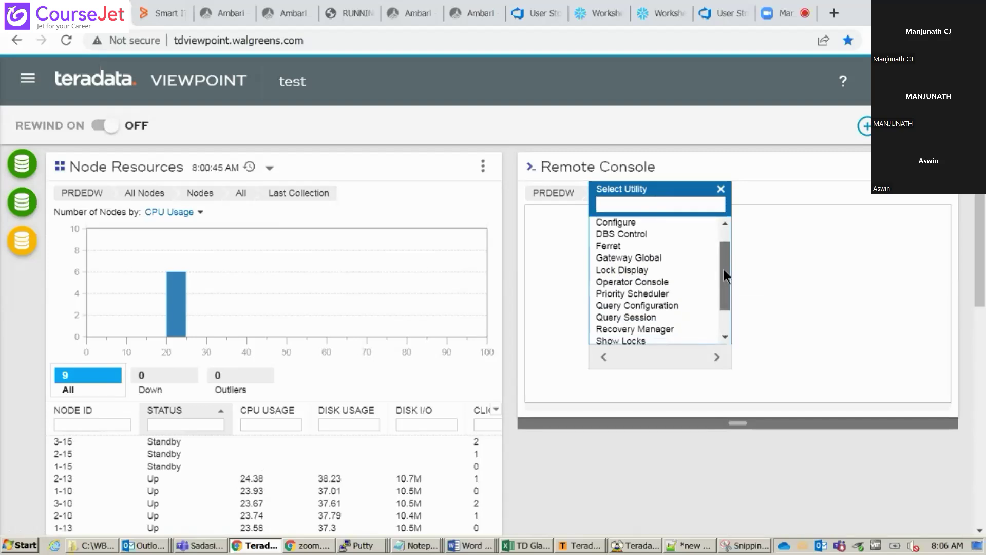
left_click_drag(724, 270, 724, 282)
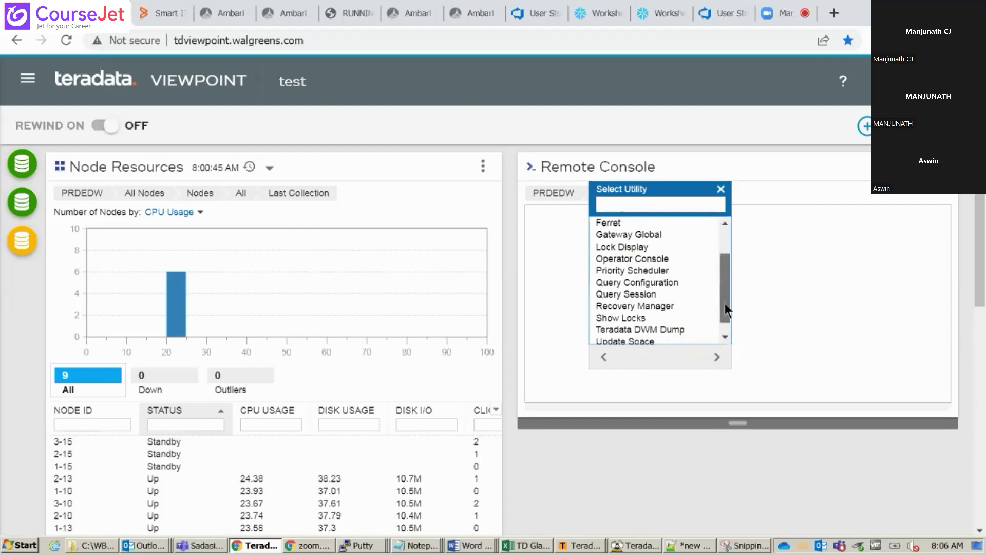
left_click_drag(724, 303, 726, 316)
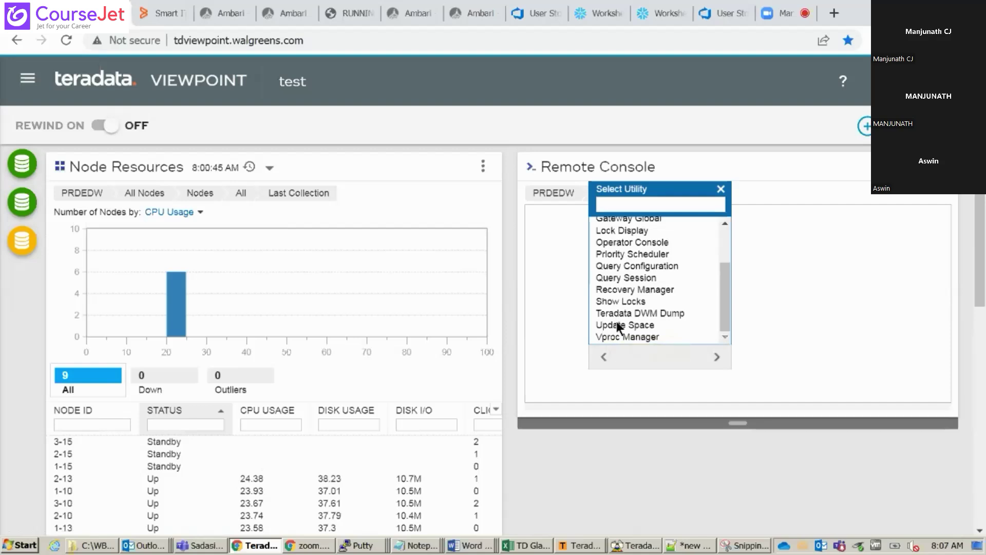
Open PRDEDW's Update Space utility, which reports access denied, and close the reopened picker
double_click(612, 326)
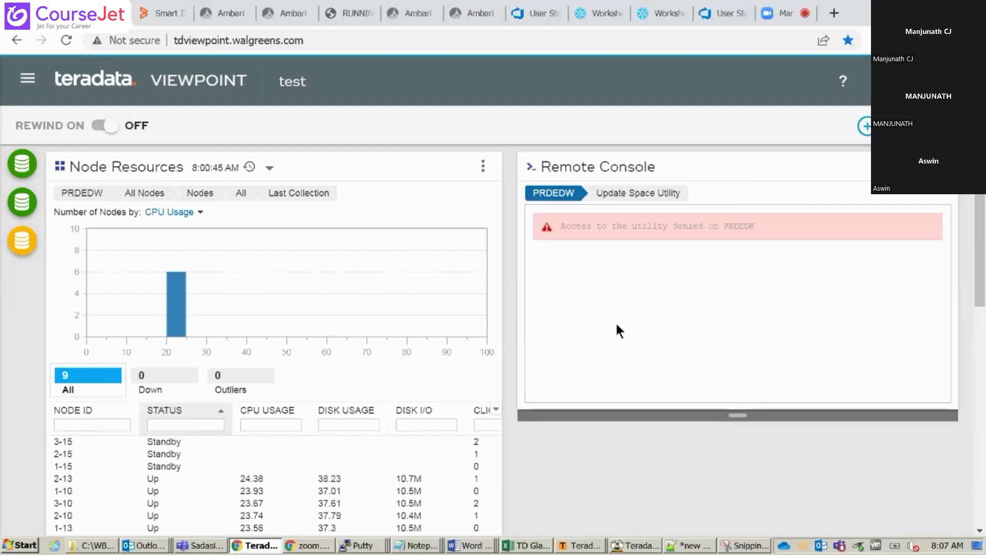
left_click(553, 193)
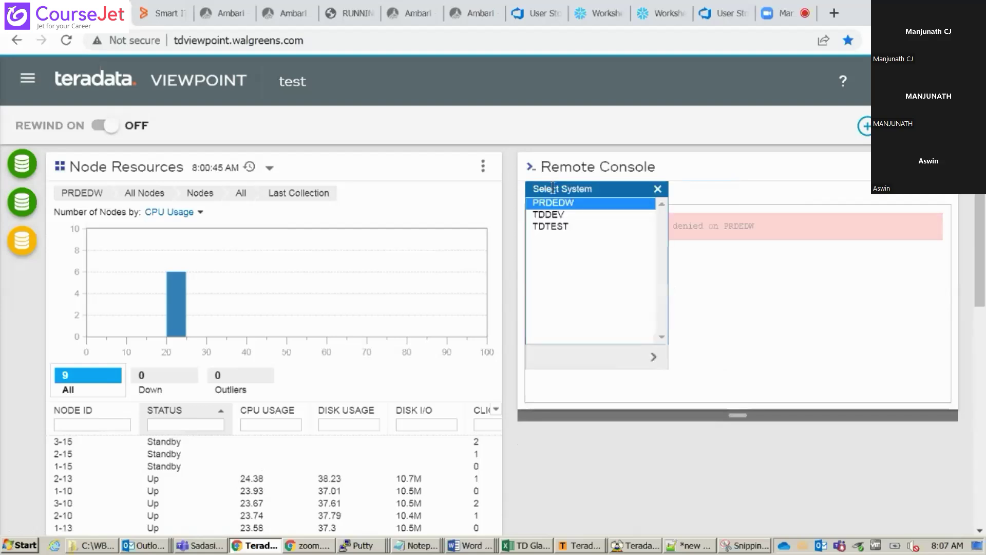
left_click(566, 202)
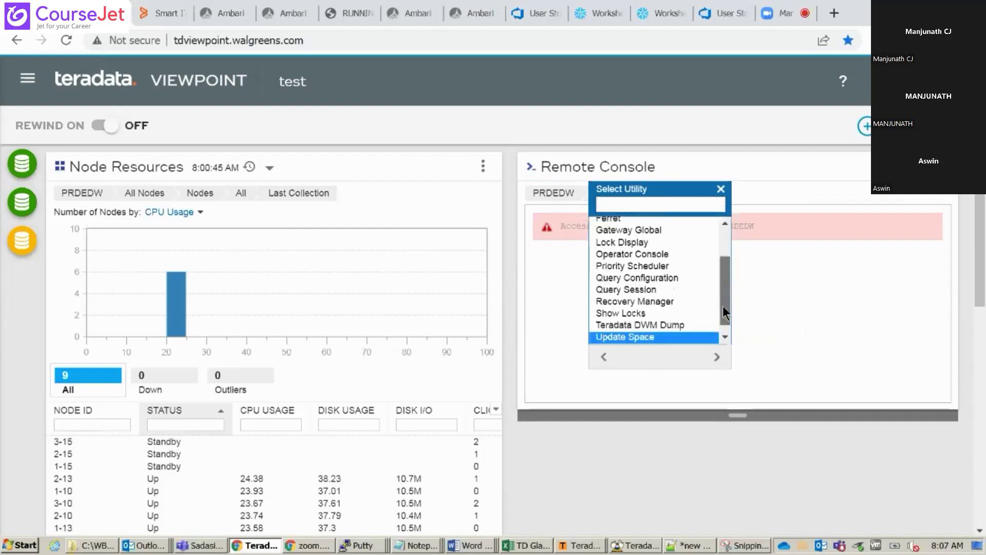
left_click_drag(723, 306, 724, 274)
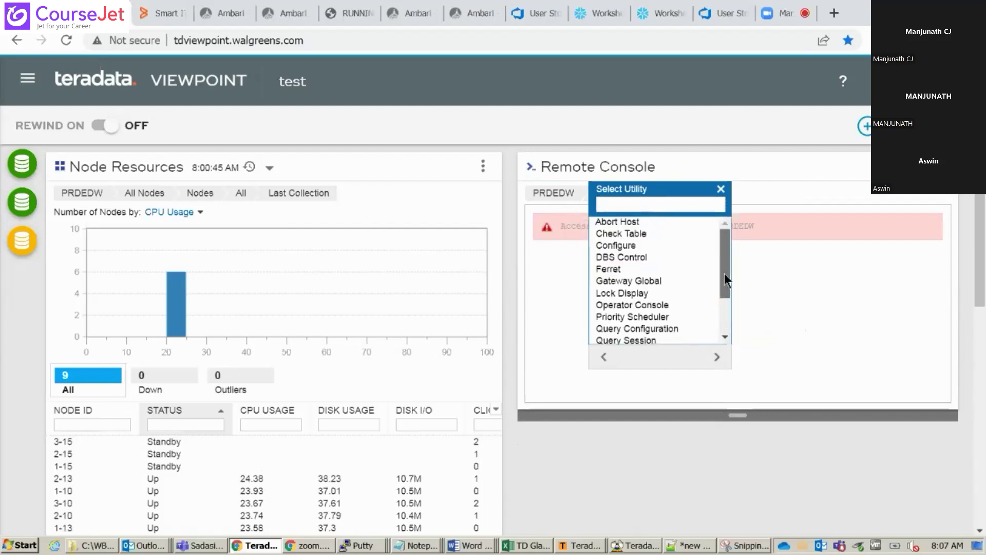
left_click(721, 188)
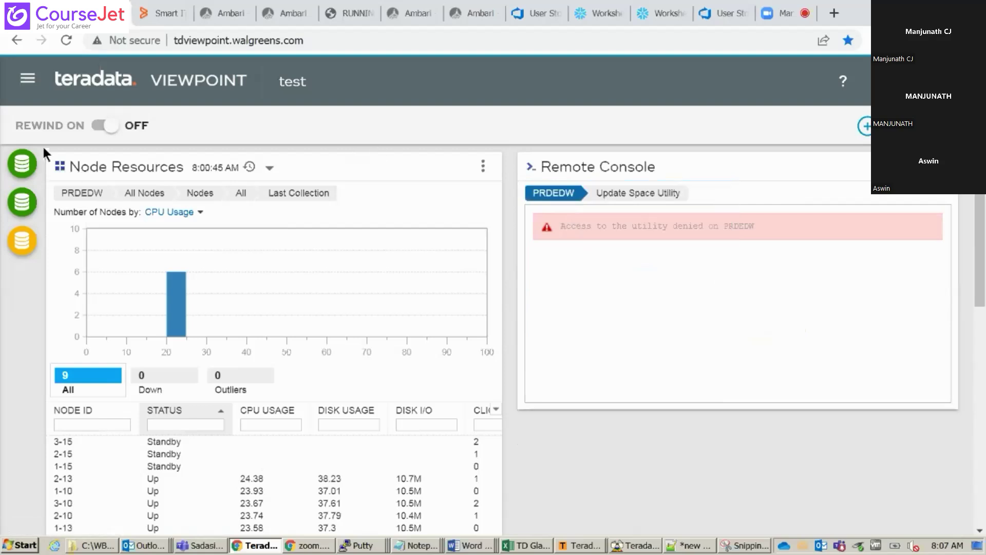
Switch the Query Monitor report from By Vproc to By User
left_click(27, 79)
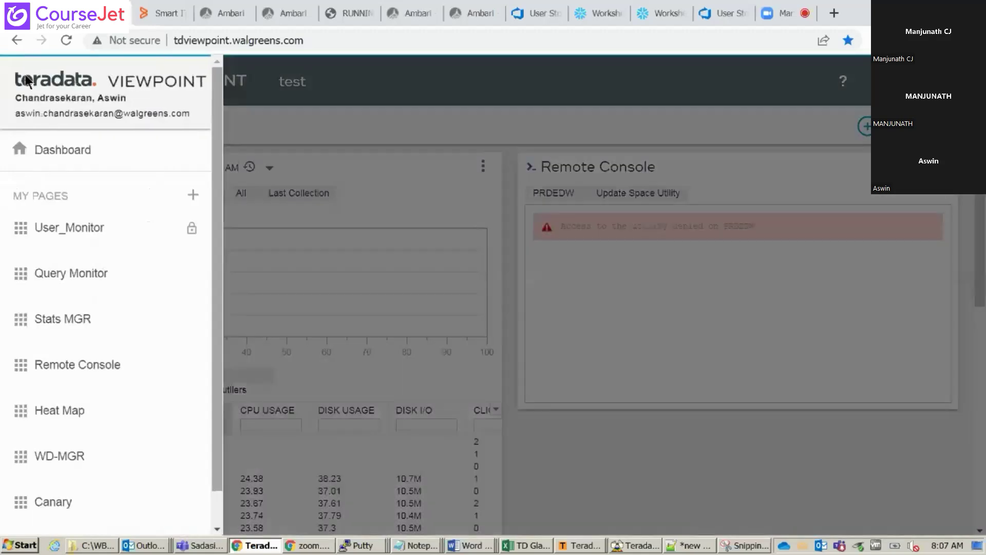
left_click(77, 274)
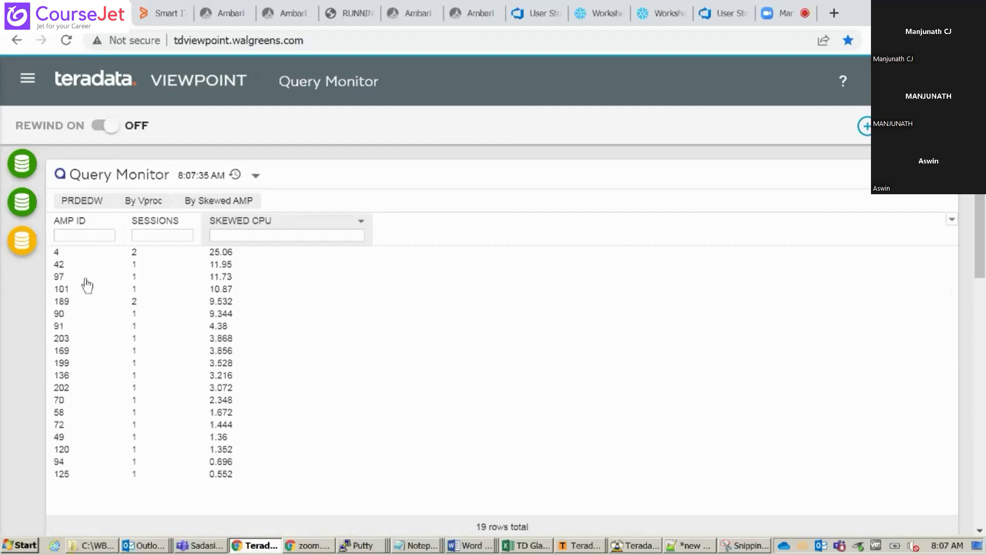
left_click(140, 199)
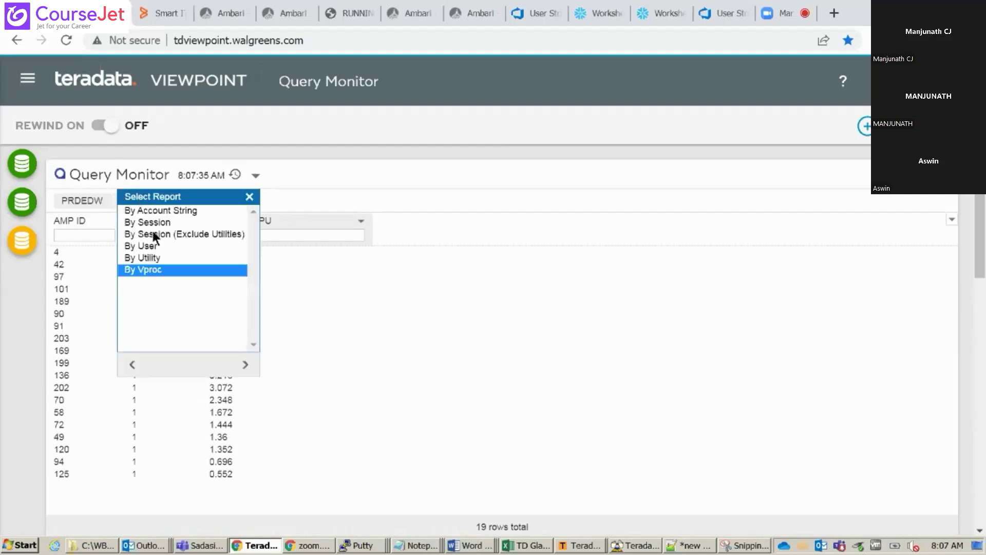
left_click(153, 246)
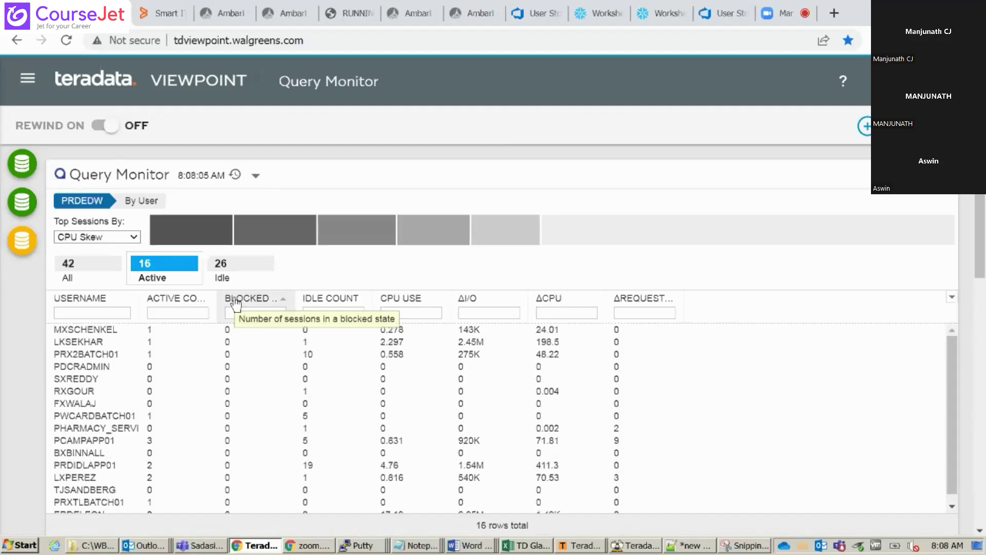
left_click(140, 200)
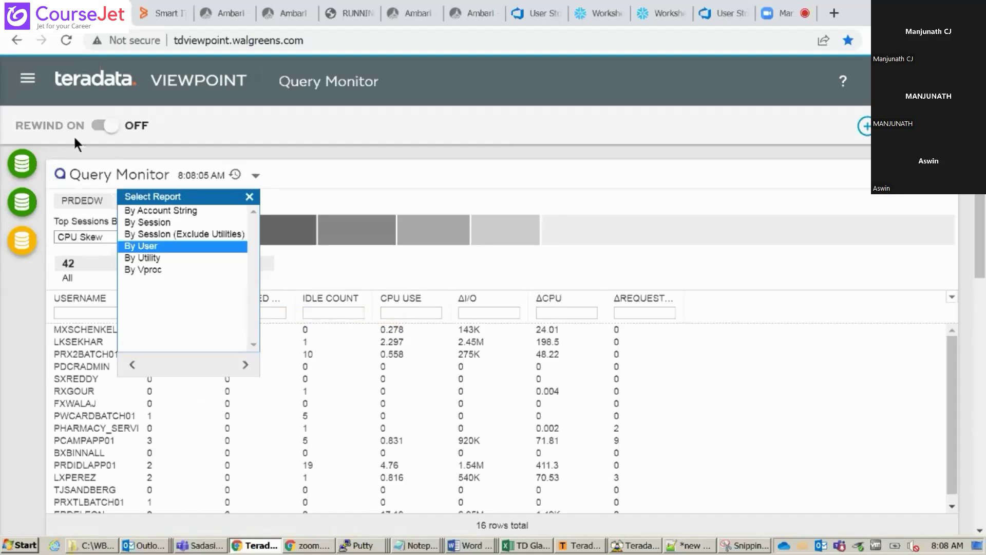
Return to the test page
left_click(28, 82)
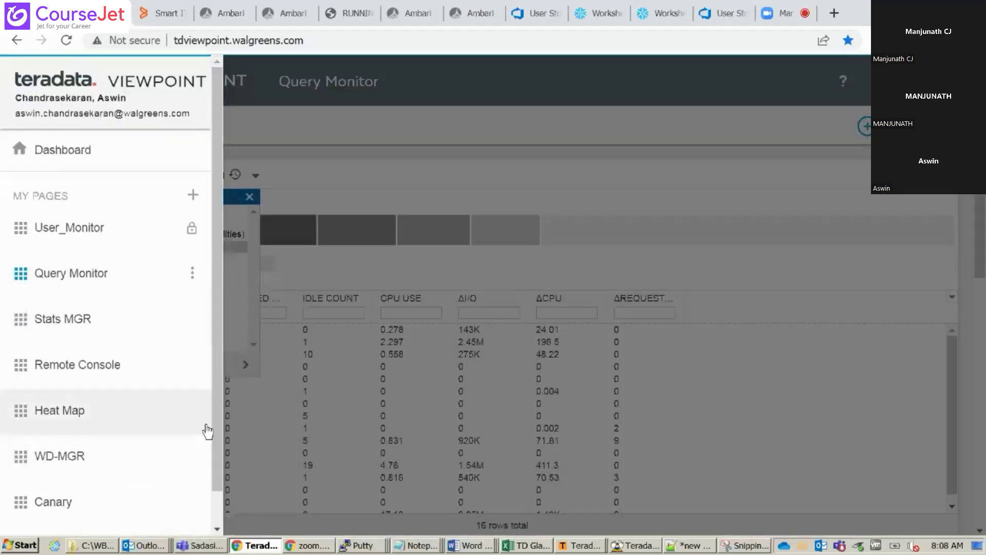
left_click_drag(216, 418, 211, 479)
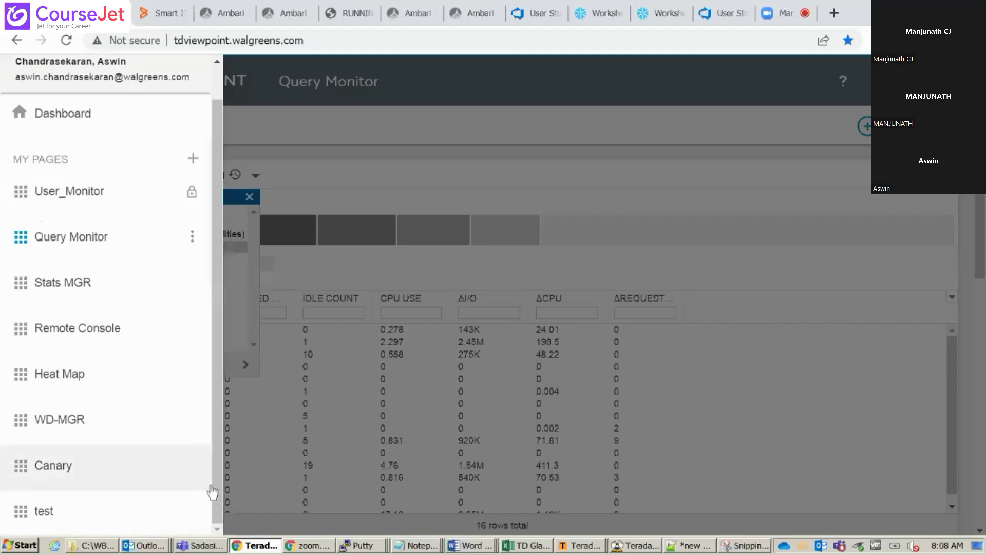
left_click(95, 519)
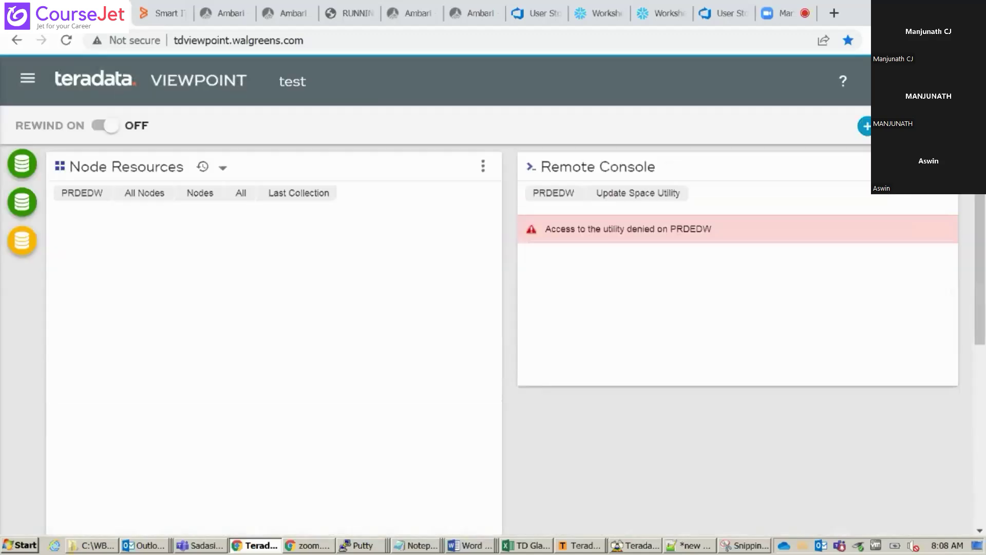
Add a SQL Scratchpad portlet from the Utilities content catalog
left_click(865, 126)
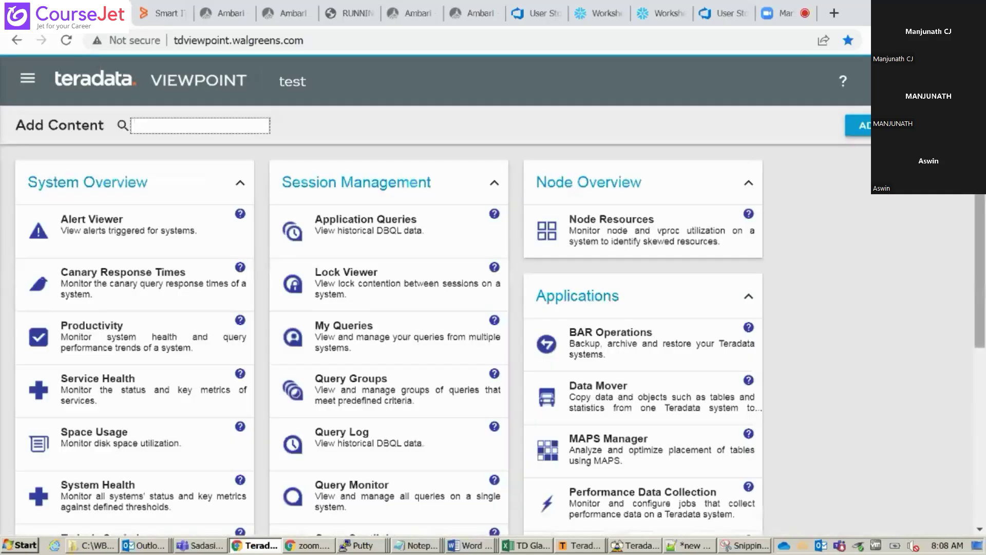
left_click_drag(979, 232, 983, 409)
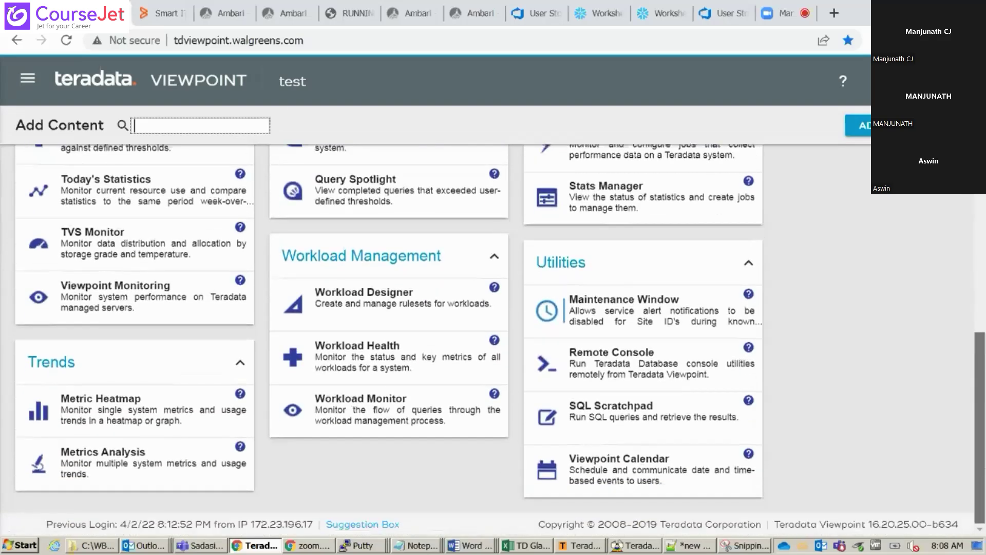
left_click(682, 416)
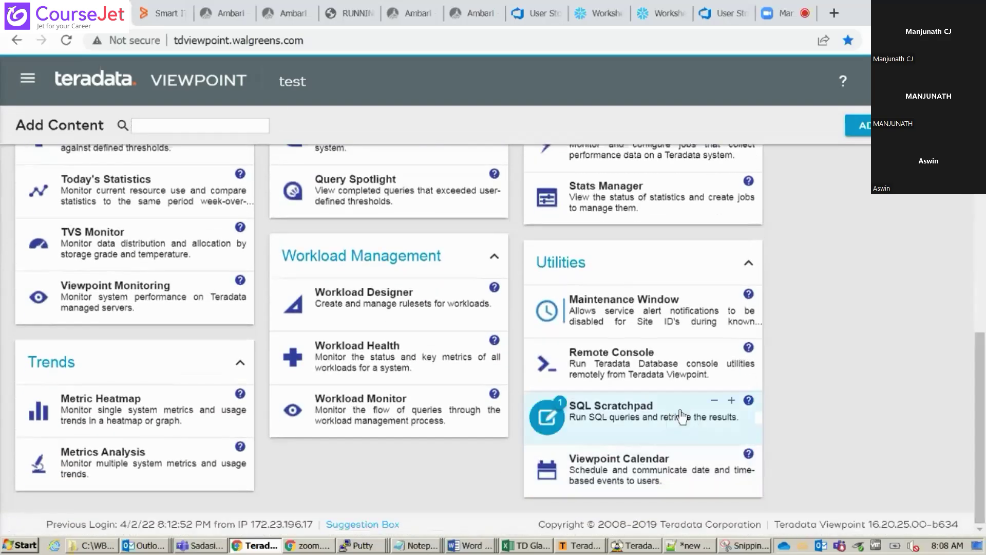
left_click(865, 133)
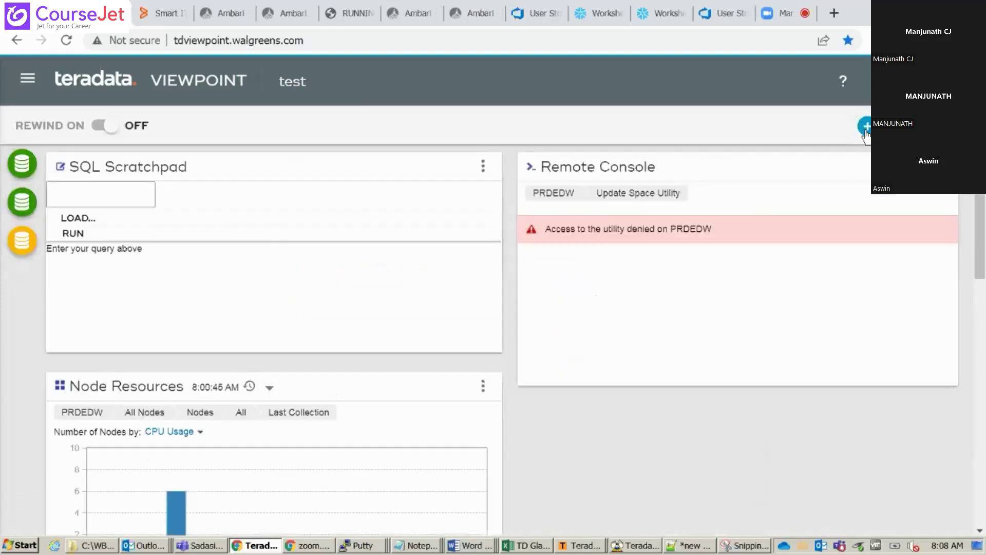
Log the SQL Scratchpad in to PRDEDW with the suggested username and the account password
left_click(218, 211)
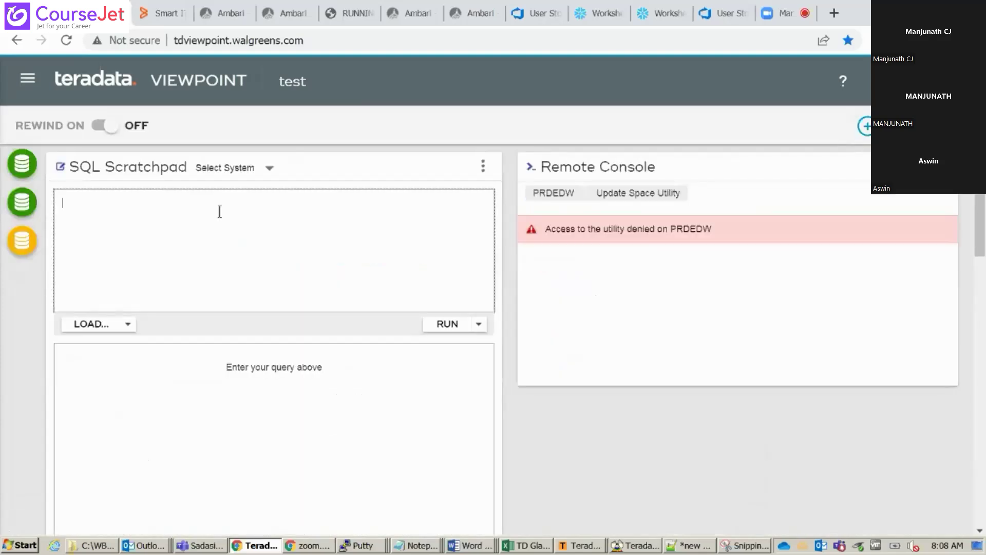
left_click(269, 169)
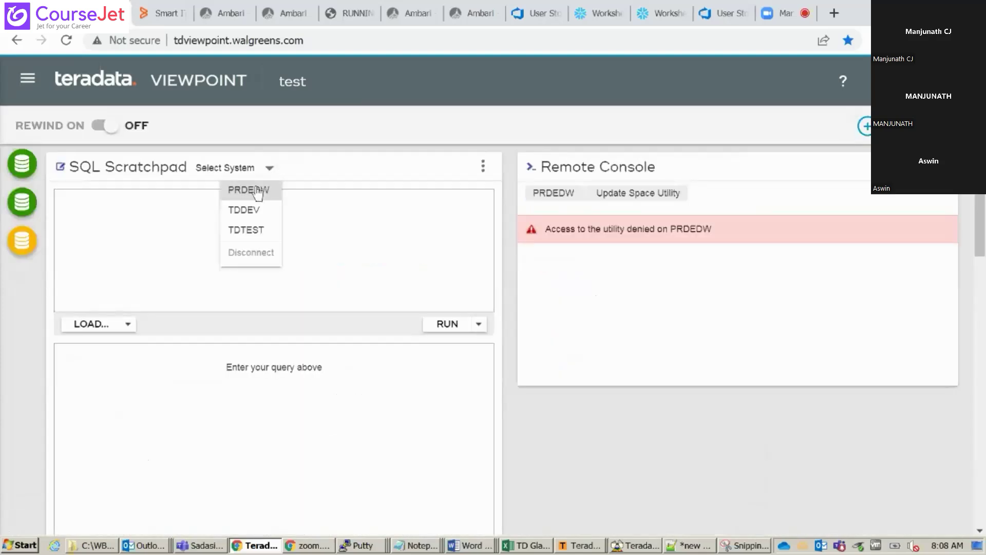
left_click(255, 189)
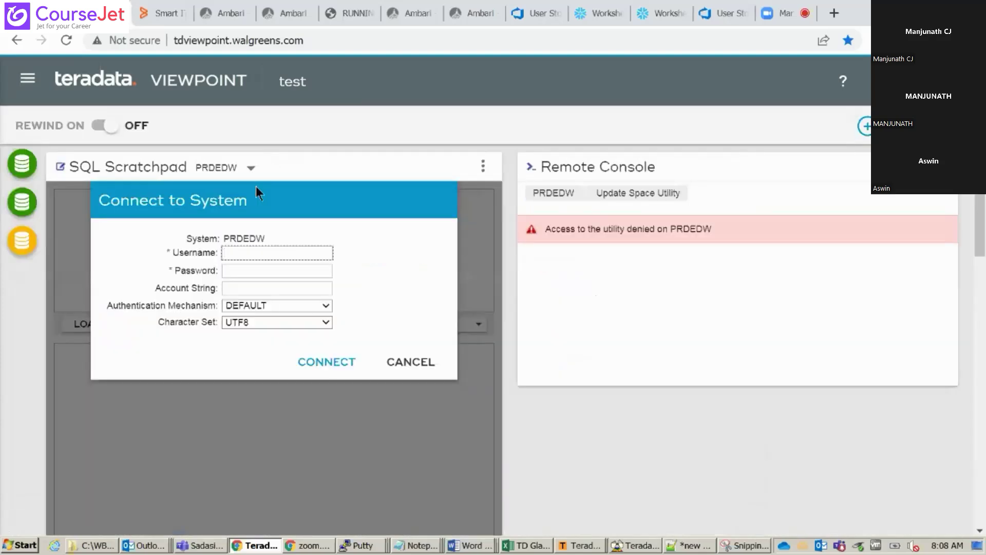
left_click(251, 252)
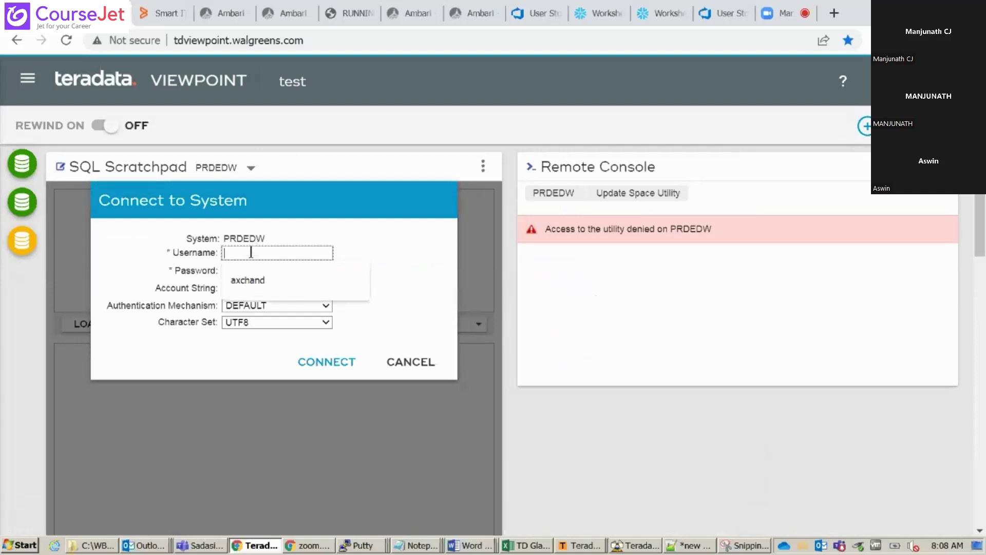
key("Down")
key("Return")
key("Tab")
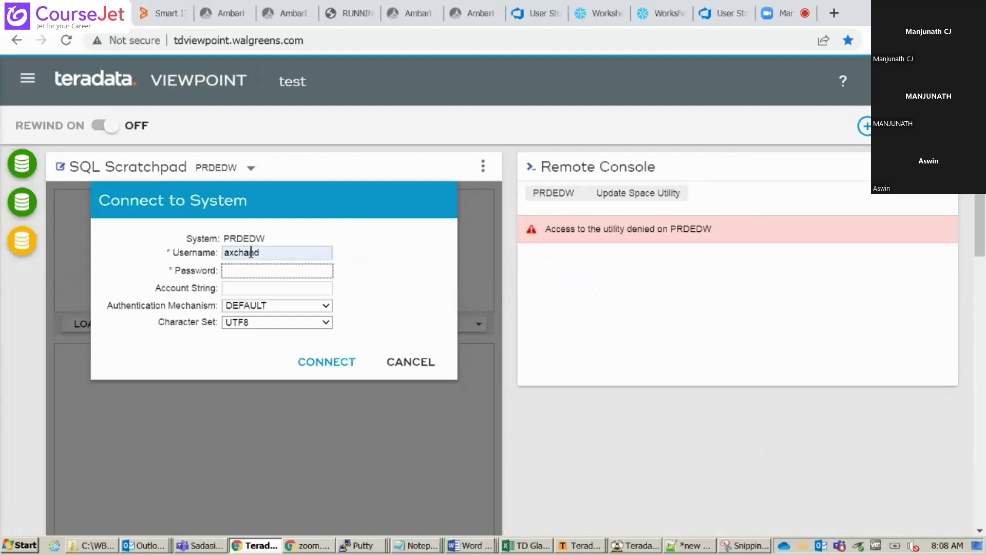
type("•••••••••")
key("Return")
left_click(186, 265)
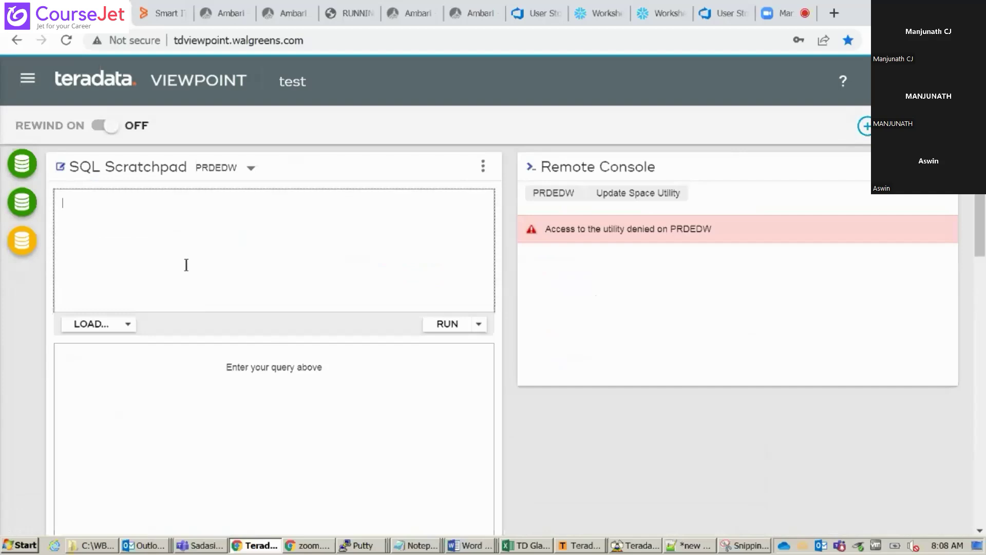
Run 'sel * from dbc.dbcinfov;', which returns version 14.10.07.10 and release 14.10.07.09
type("sel * from dbc.dbcinf")
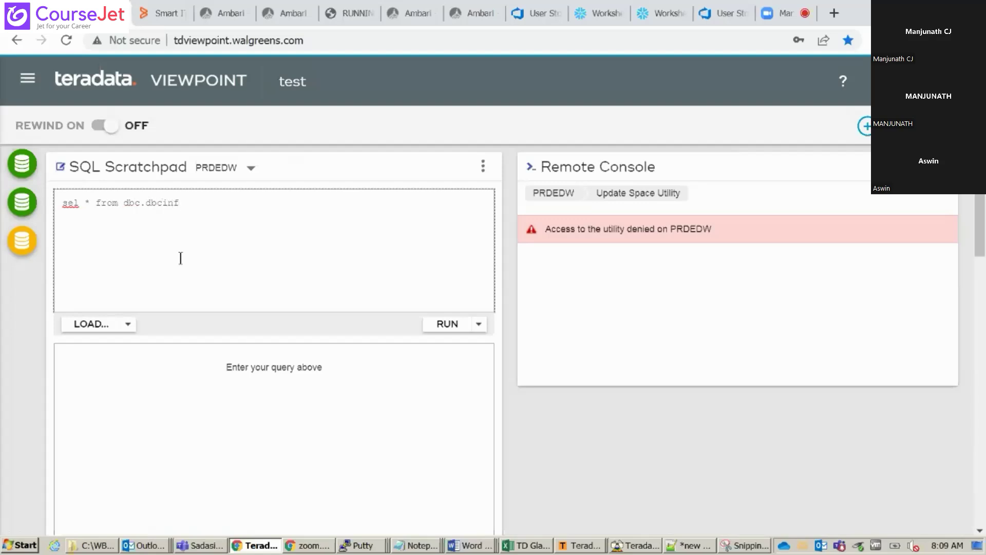
type("ov;")
key("ctrl+a")
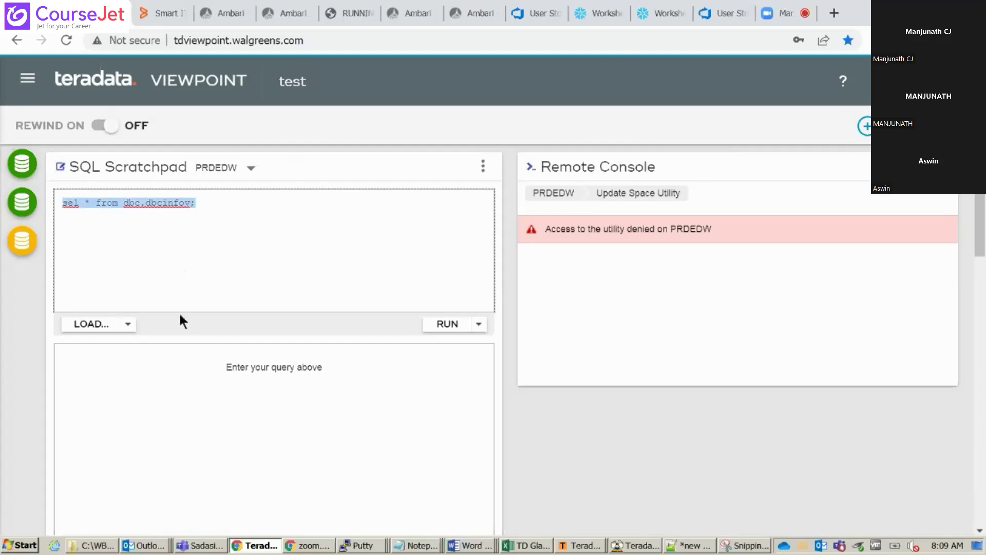
left_click(439, 326)
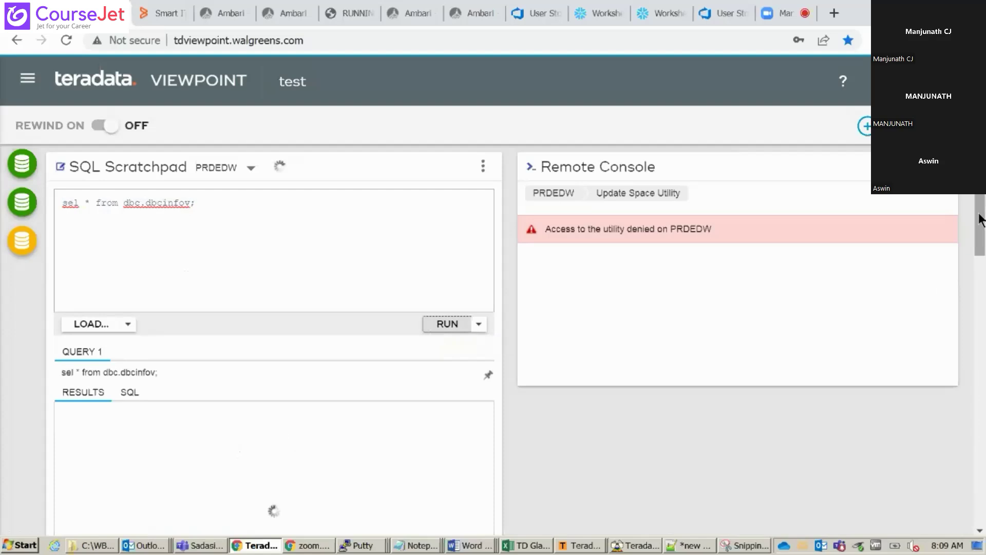
scroll(979, 220, "down", 3)
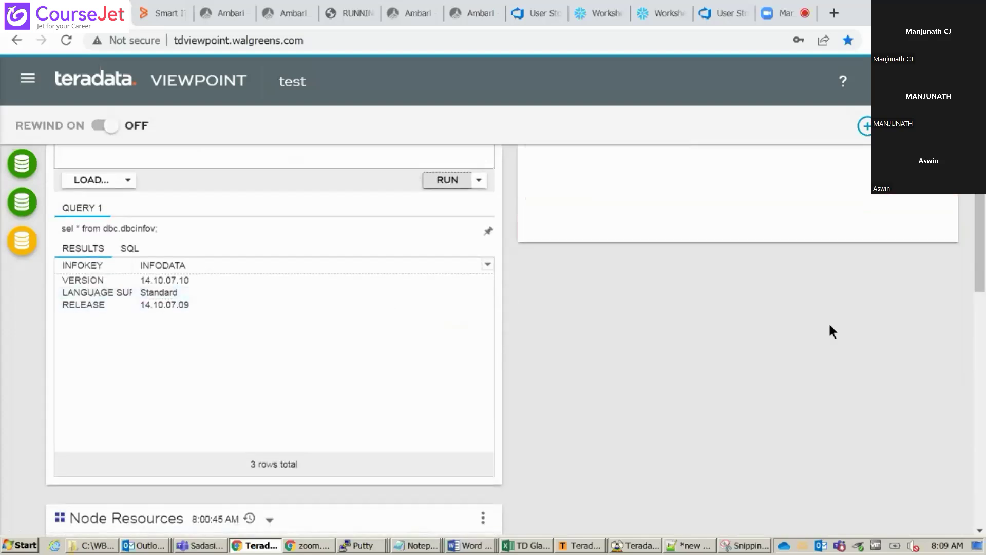
scroll(975, 256, "up", 3)
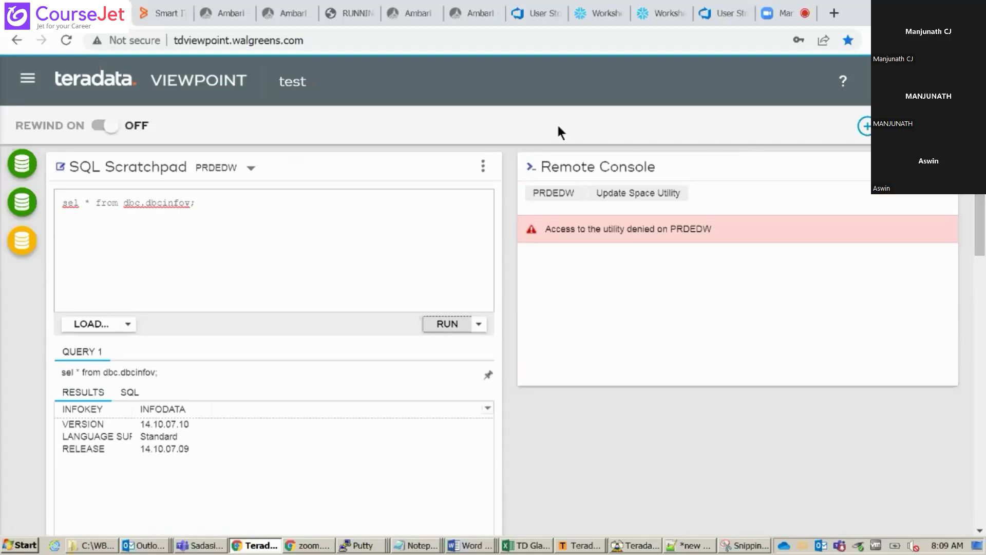
Go through the Dashboard page back to the Query Monitor's PRDEDW By User report
left_click(28, 82)
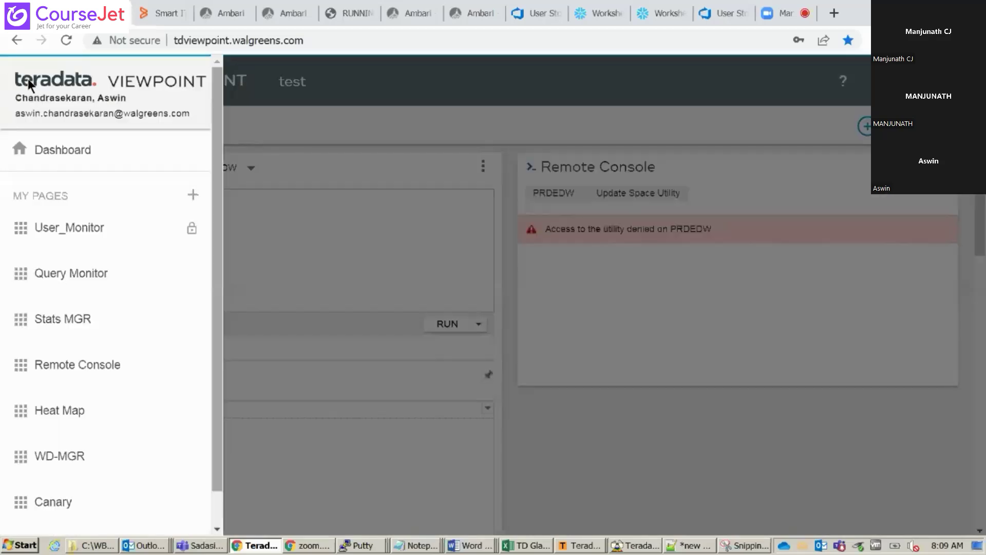
left_click(63, 150)
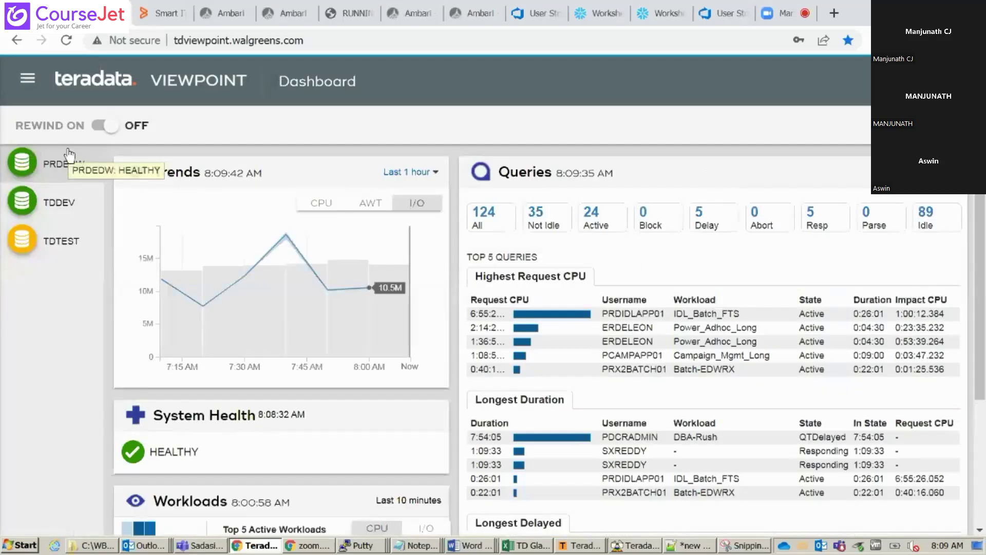
left_click(25, 81)
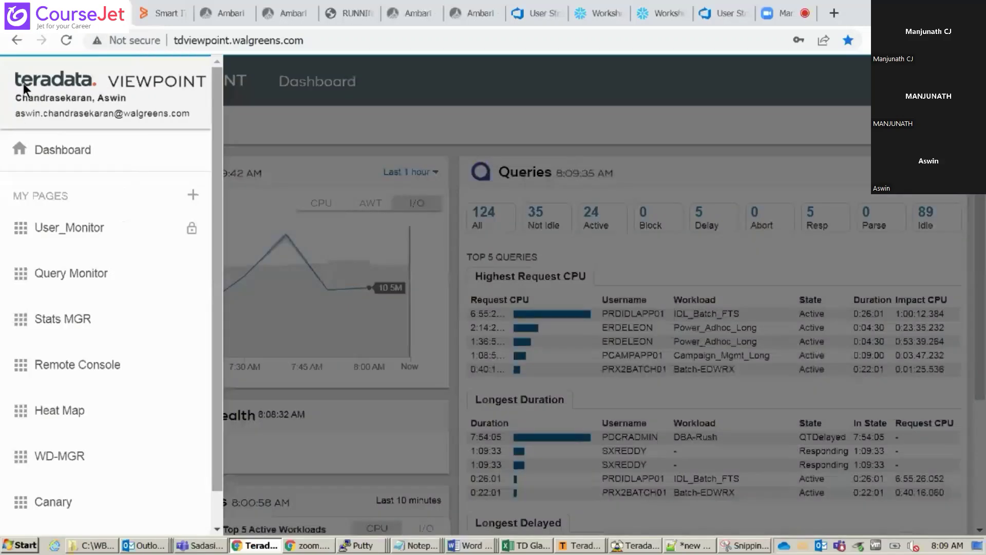
left_click(107, 274)
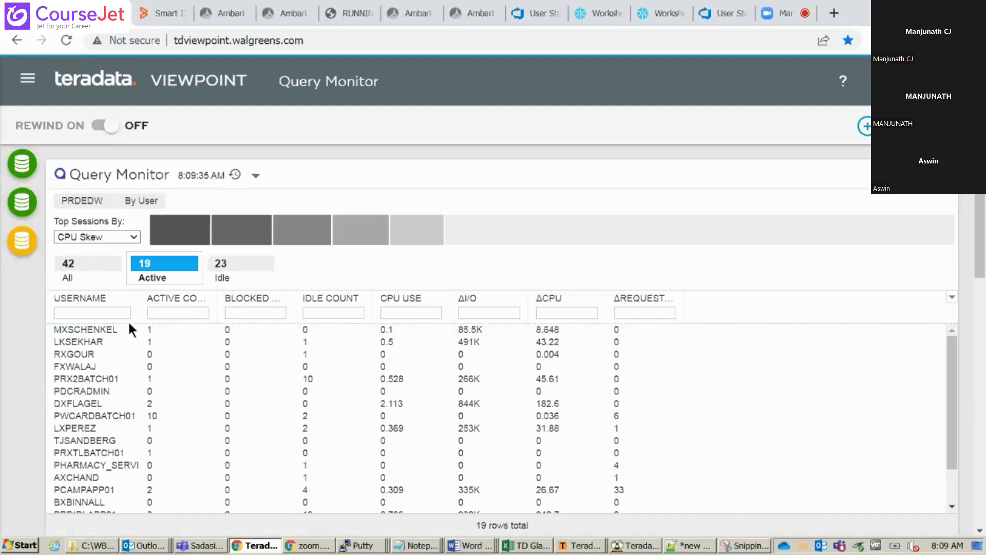
Reselect PRDEDW with the By User report, refreshing it to 20 active and 22 idle users
left_click(93, 200)
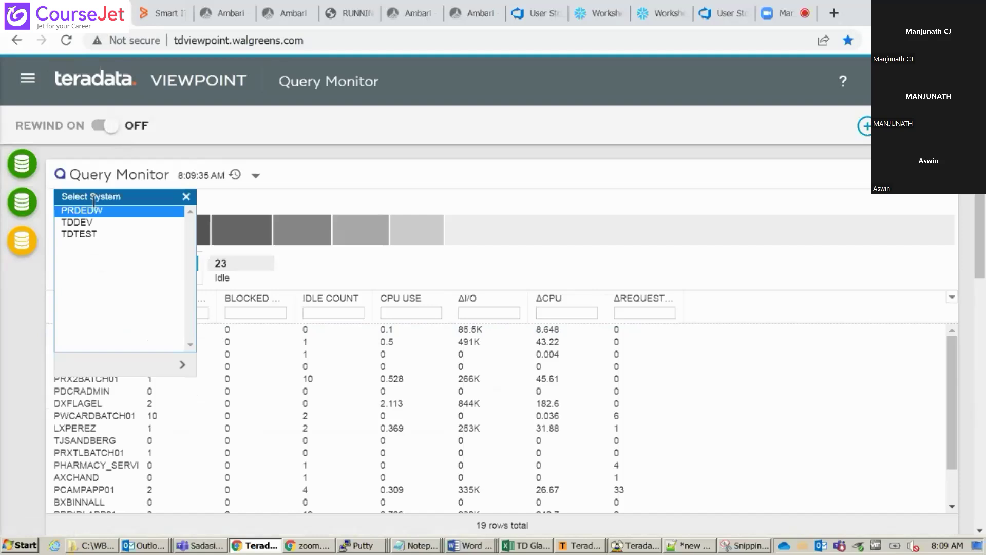
left_click(111, 211)
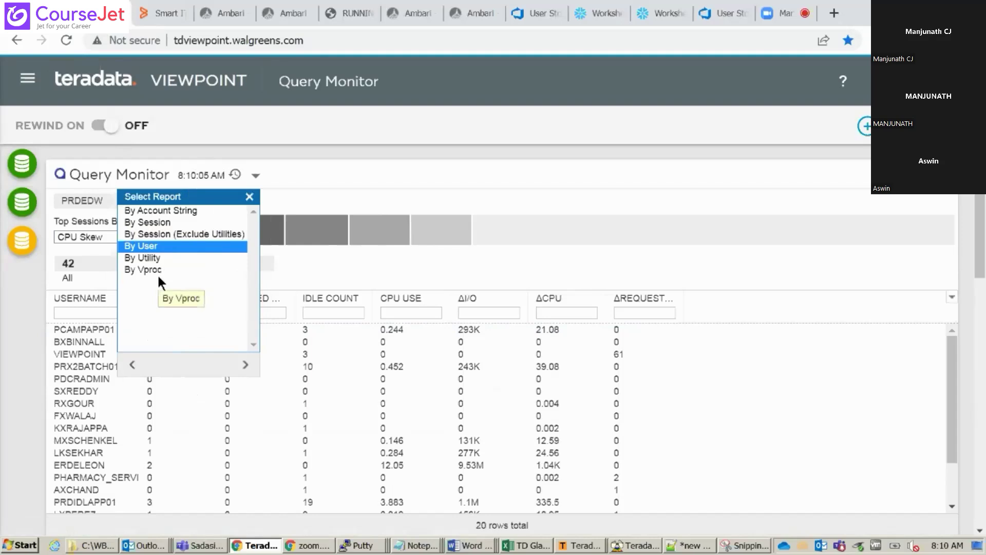
left_click(249, 196)
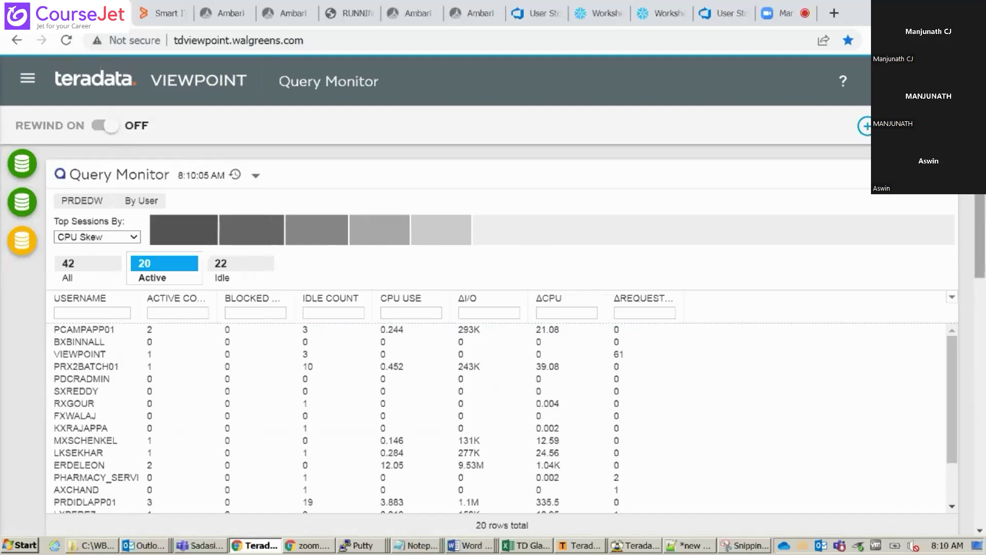
left_click(39, 82)
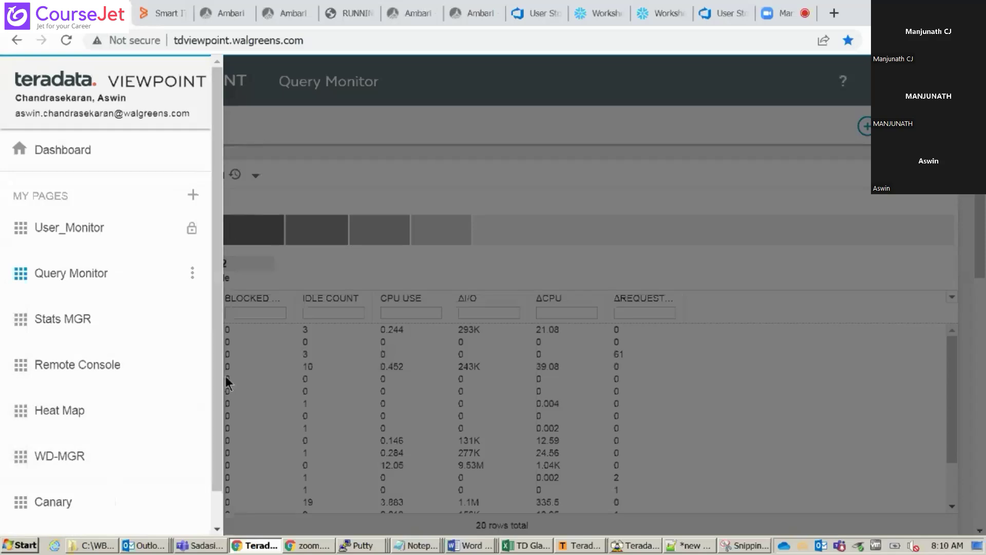
Switch to the Teradata SQL Assistant window showing the failed-Netbackup-jobs query
left_click(639, 546)
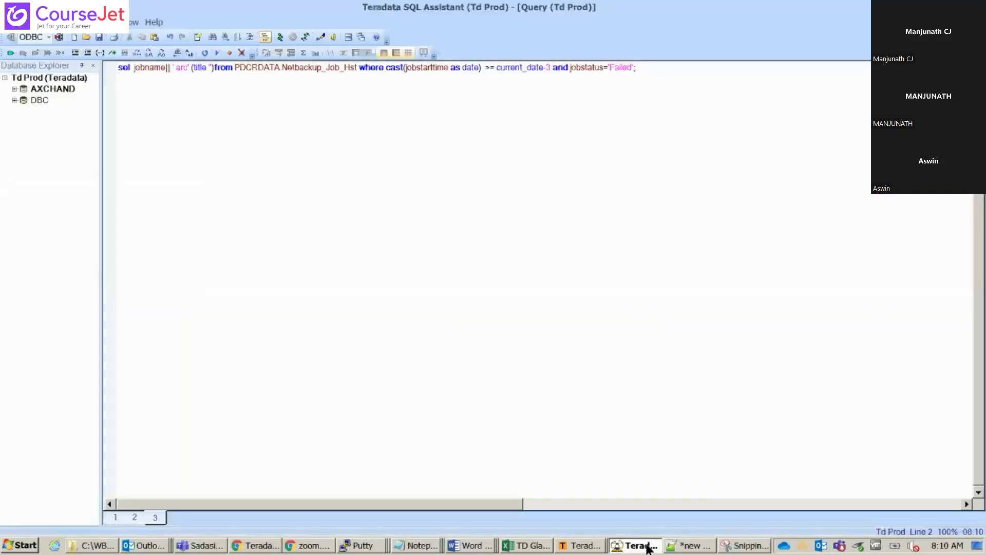
Open a new query window, tiled horizontally beside the query history
left_click(74, 37)
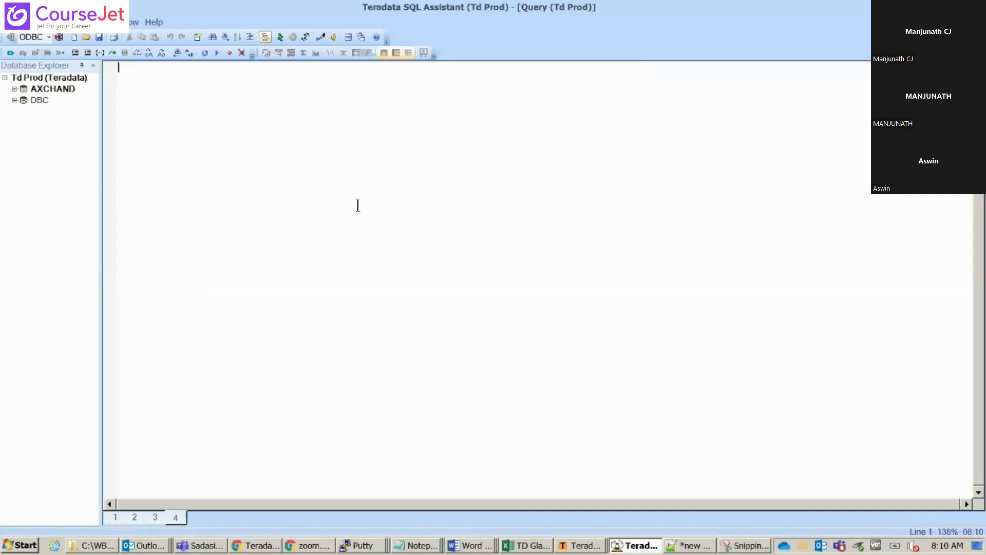
left_click(350, 38)
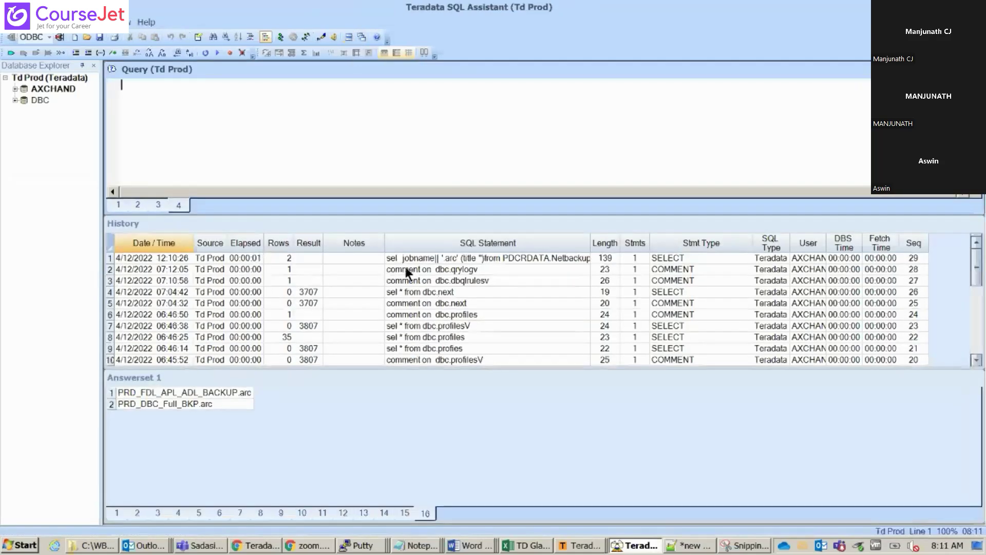
left_click(456, 243)
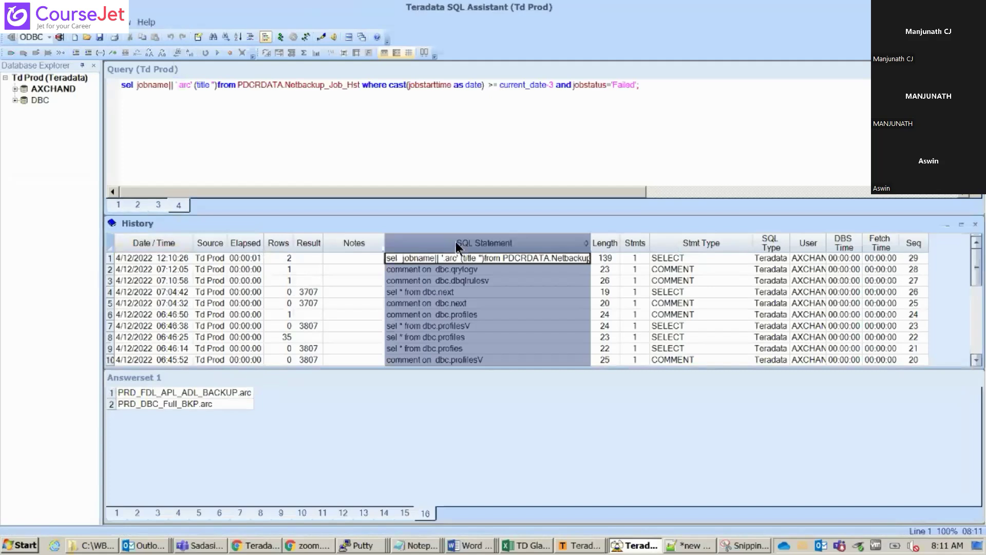
Search the history's SQL Statement column for 'skew', finding no match
key("ctrl+f")
type("skew")
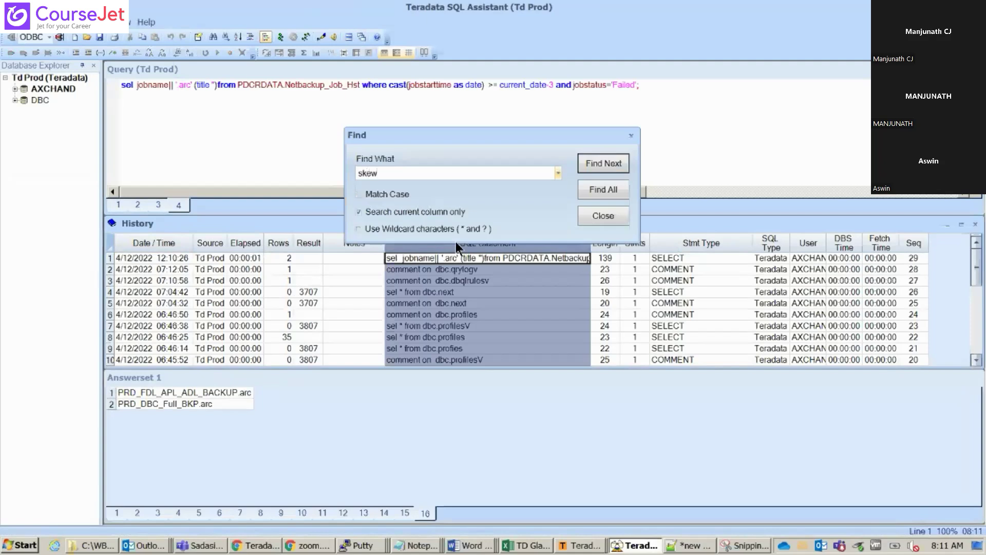
key("Return")
left_click(594, 163)
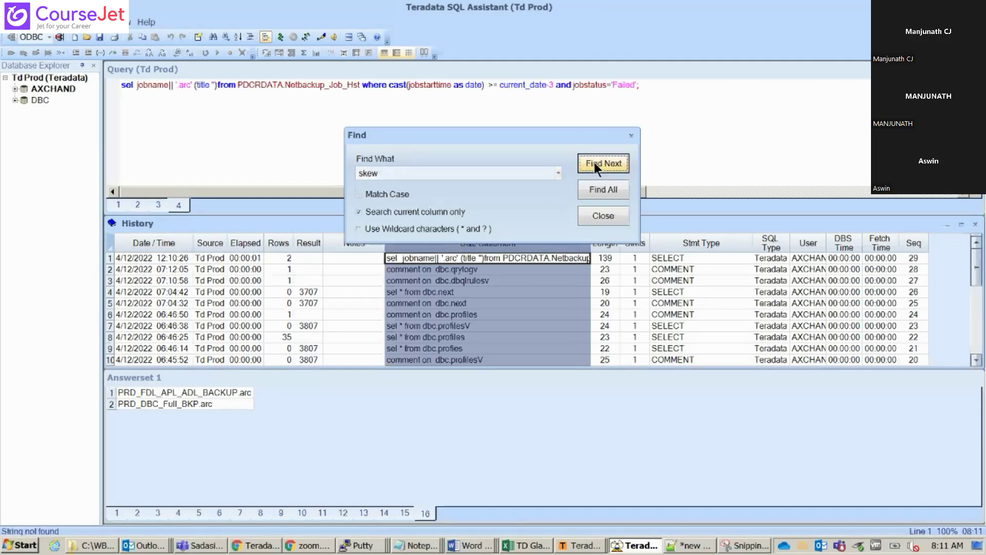
left_click(632, 135)
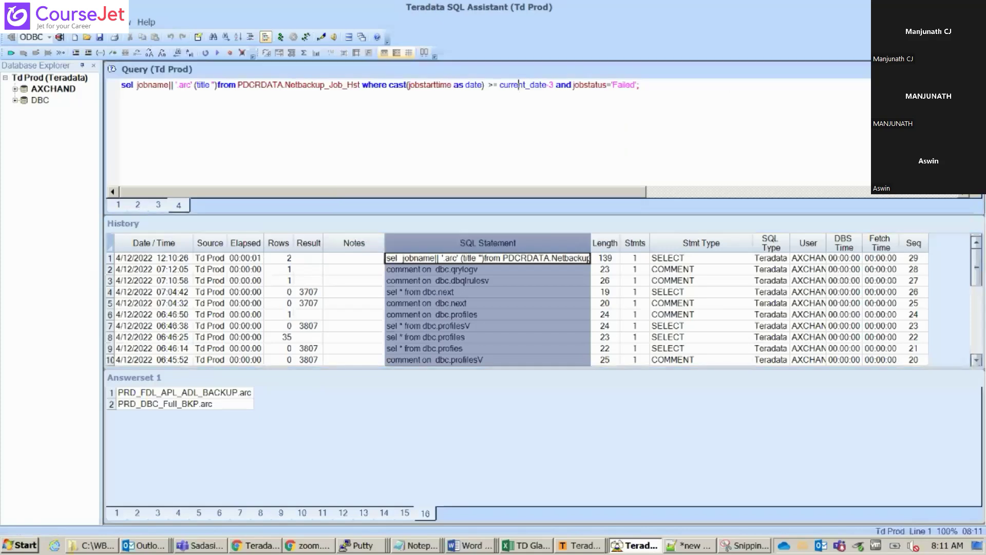
left_click(466, 547)
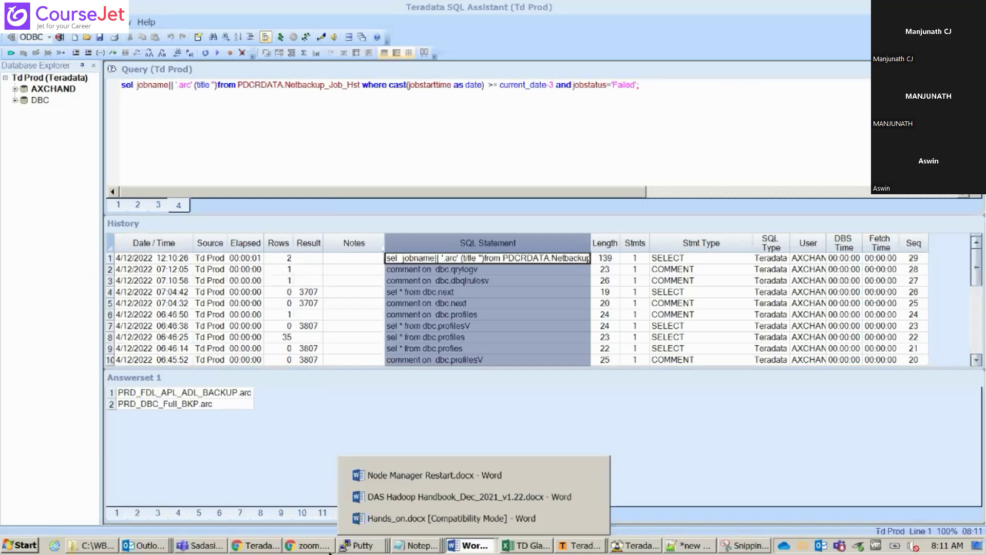
Return to Viewpoint's PRDEDW Query Monitor and scroll the page list down to the 'test' page
left_click(254, 545)
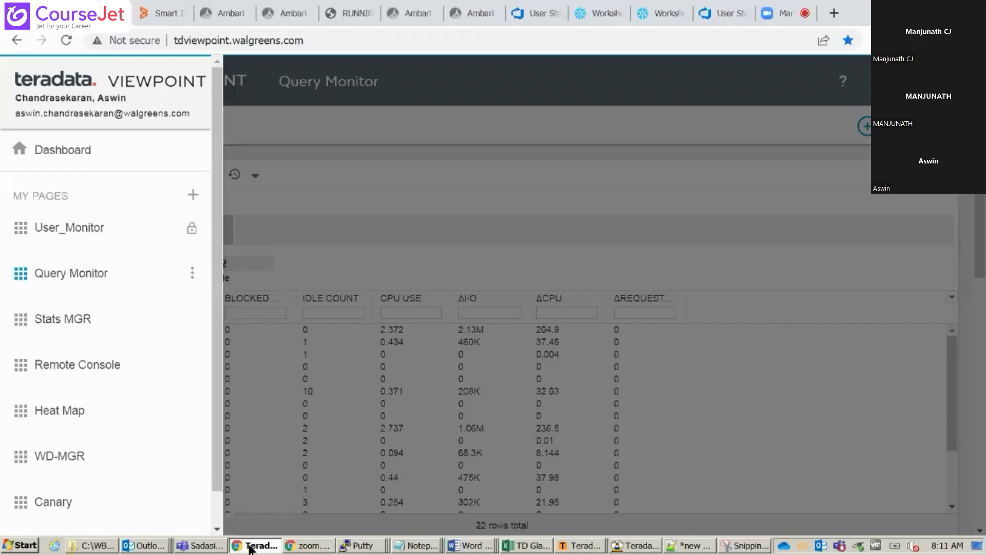
left_click(647, 79)
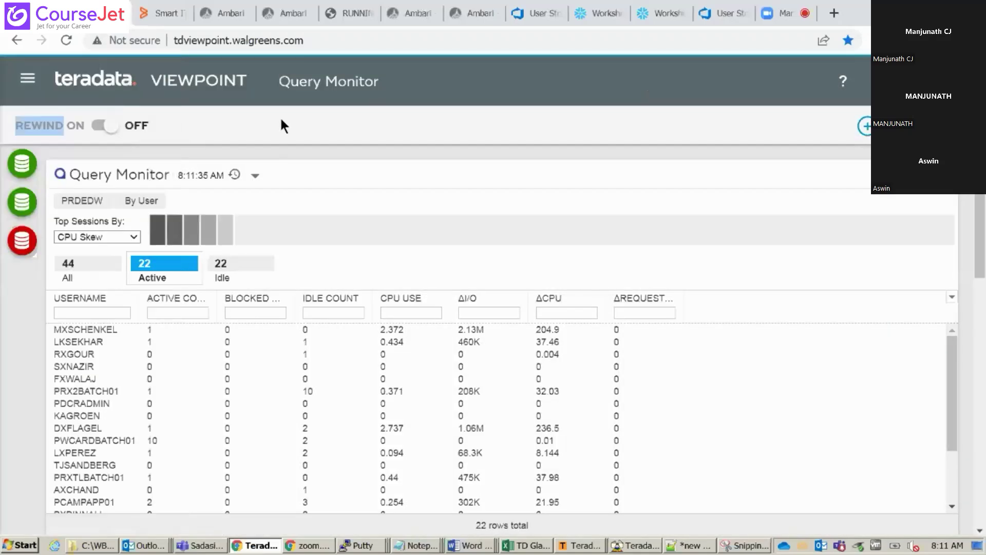
left_click(88, 203)
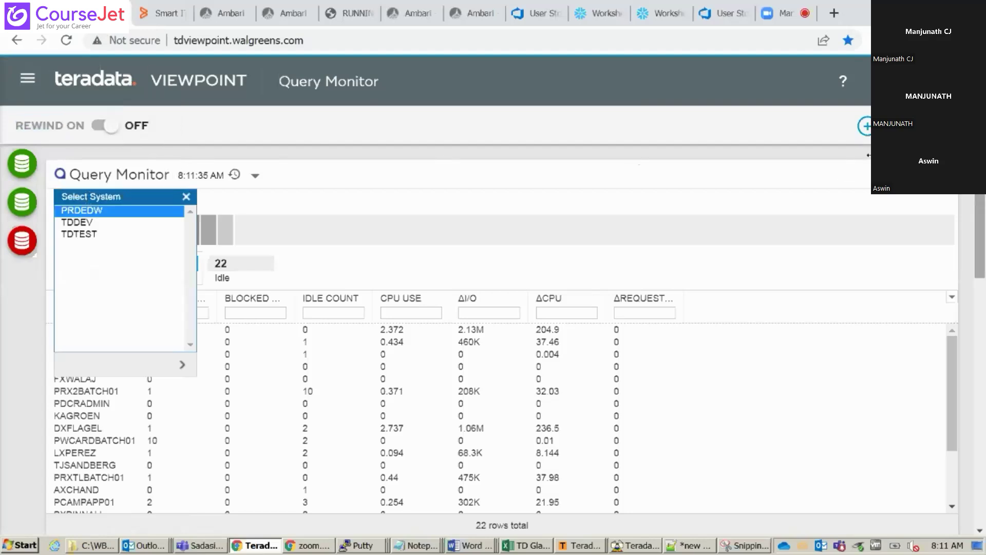
left_click(27, 78)
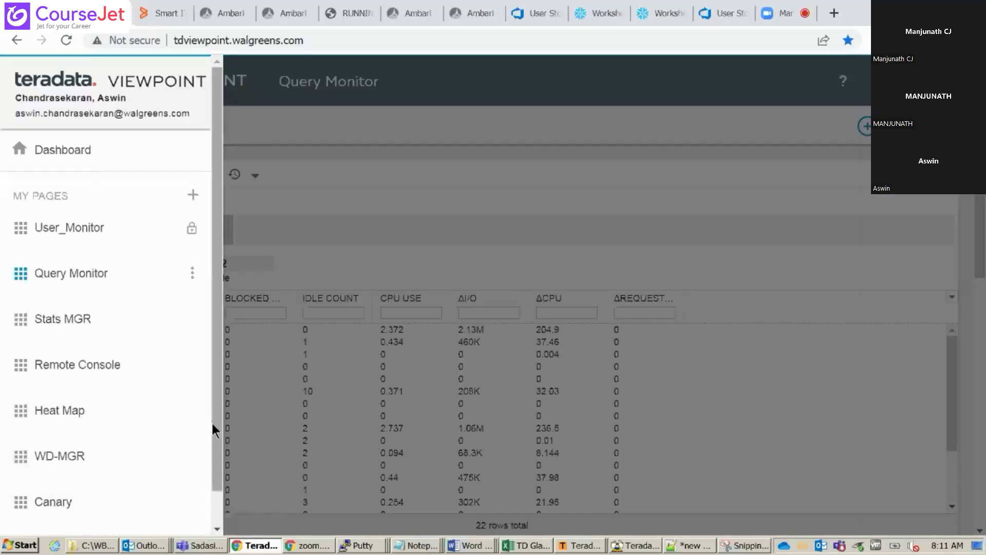
scroll(217, 424, "down", 2)
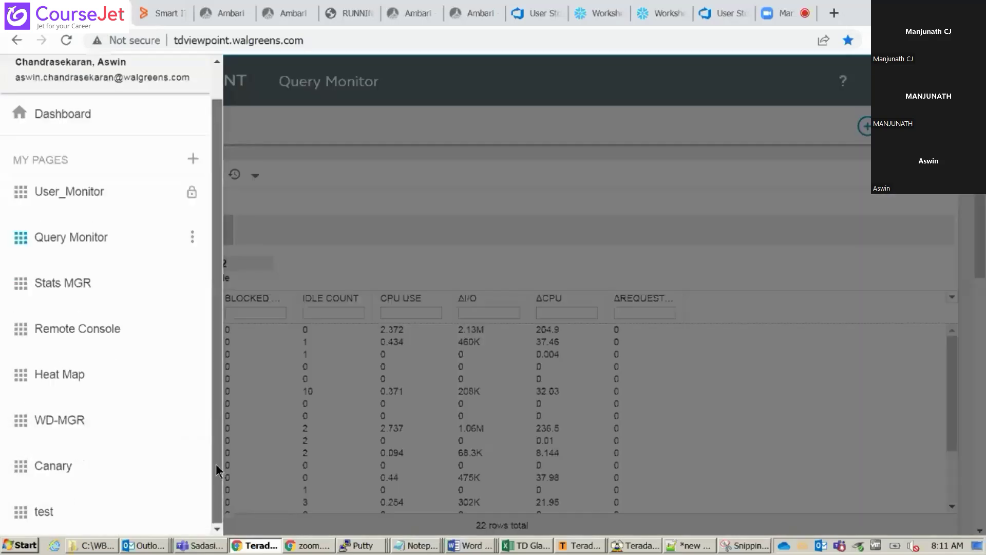
Open the 'test' page and add a Space Usage portlet from the content gallery
left_click(71, 512)
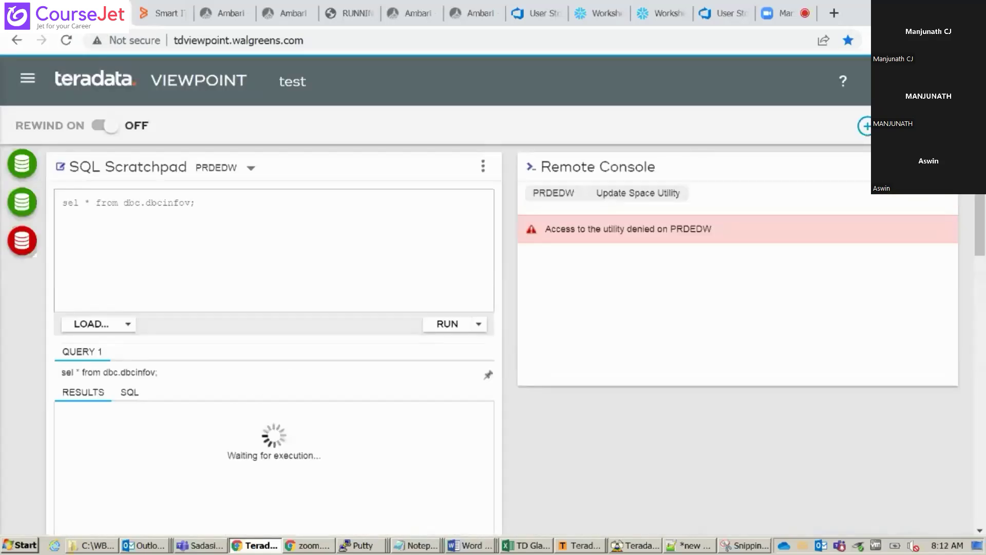
left_click(865, 126)
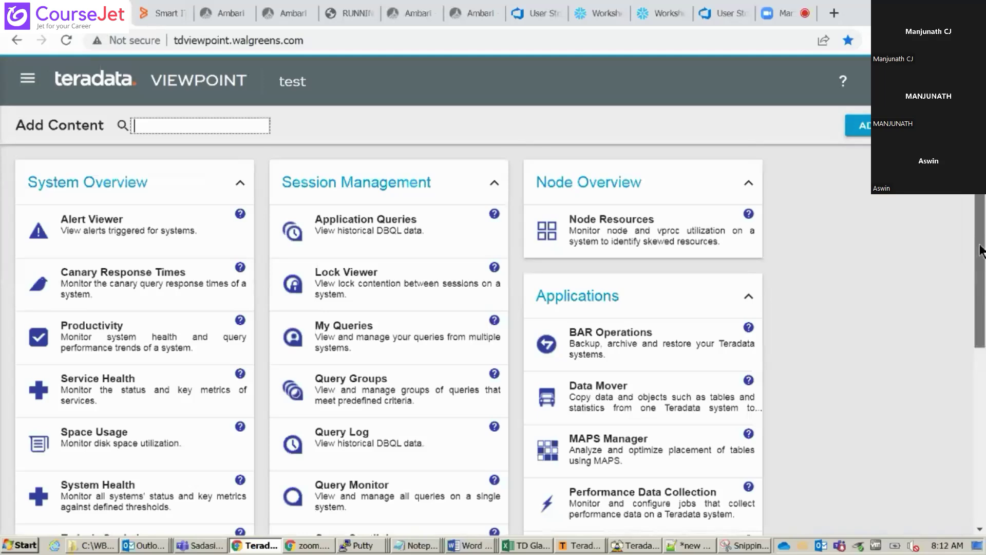
left_click_drag(981, 252, 982, 427)
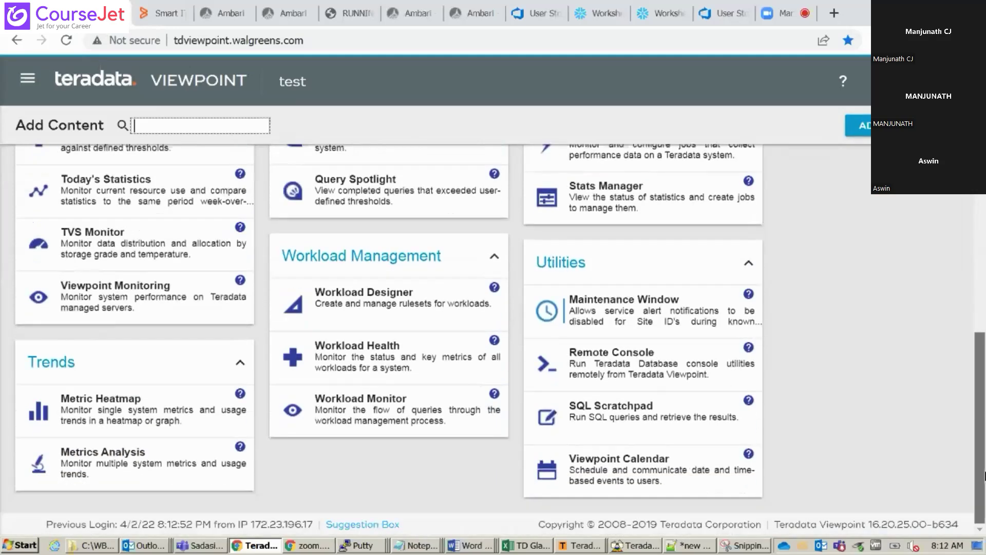
left_click_drag(982, 429, 982, 369)
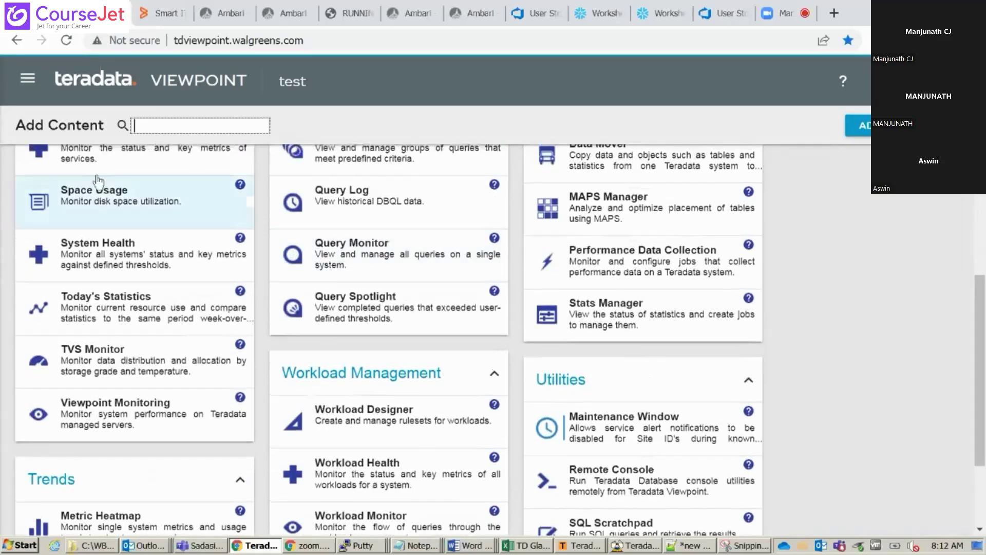
left_click(75, 206)
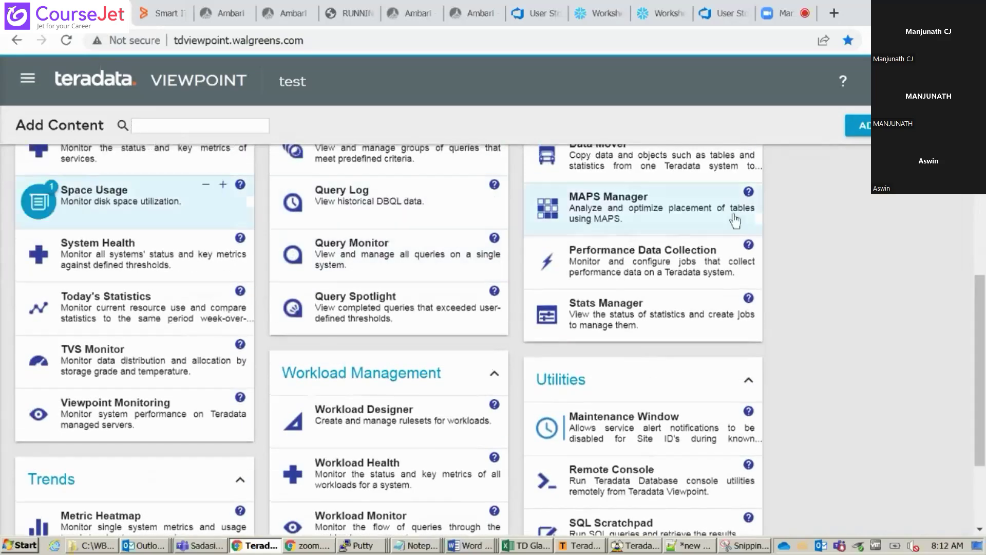
left_click(862, 126)
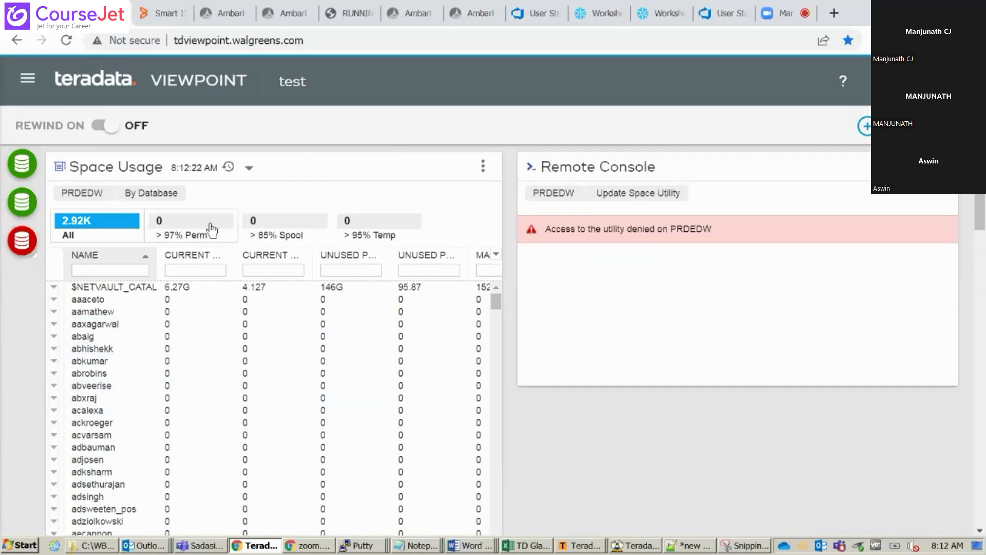
Keep the By Database report, filter names by 'prd', and drill into PRDFDLBUS03
left_click(154, 193)
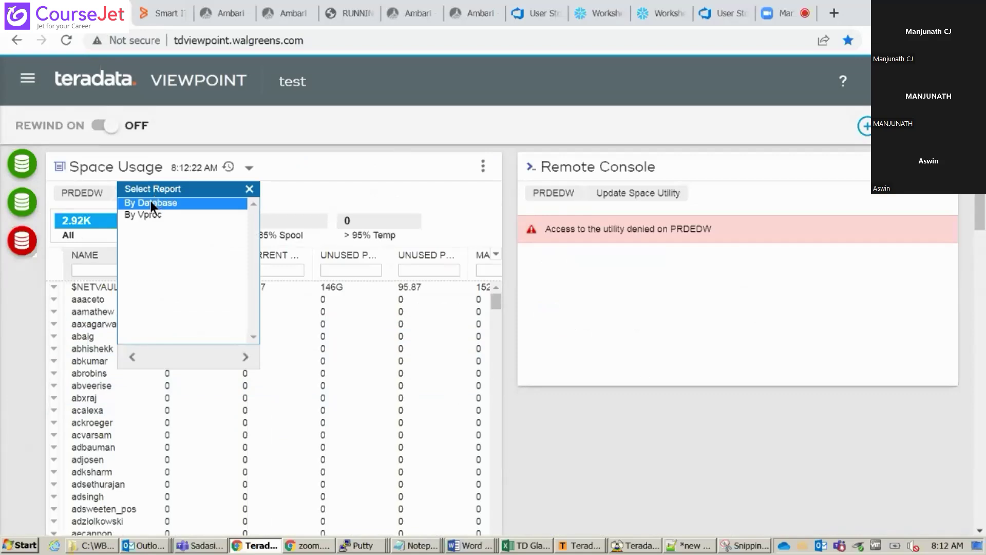
left_click(160, 203)
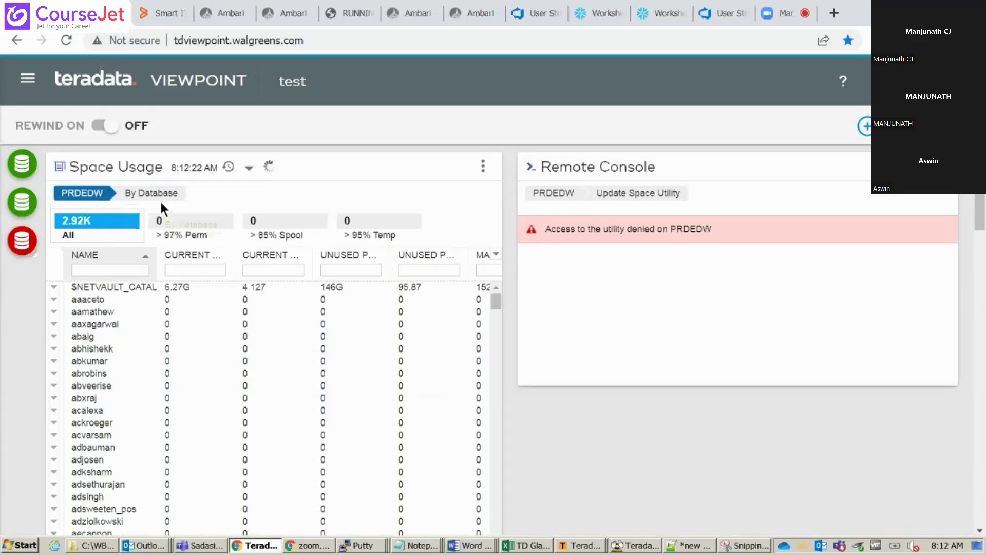
left_click(103, 271)
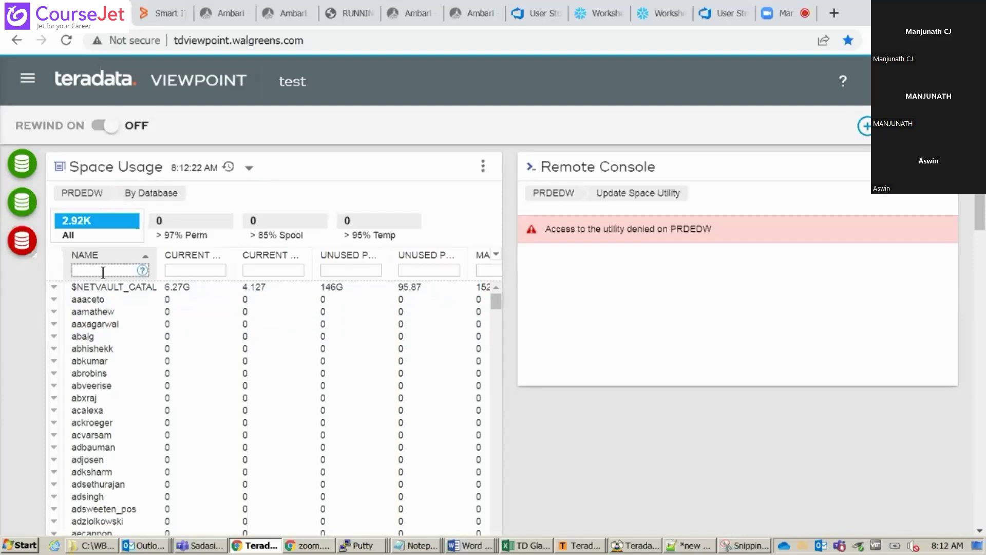
type("pro")
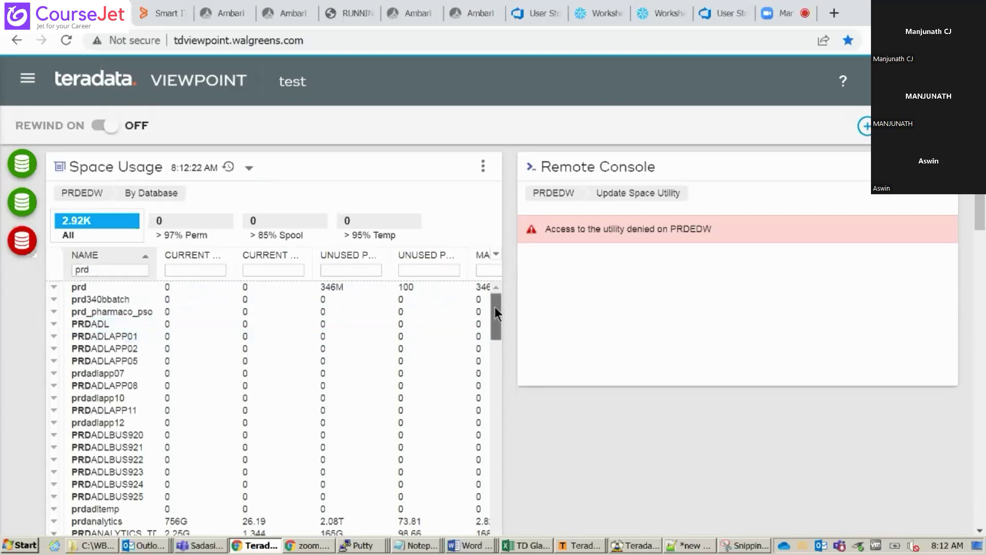
left_click_drag(494, 307, 492, 418)
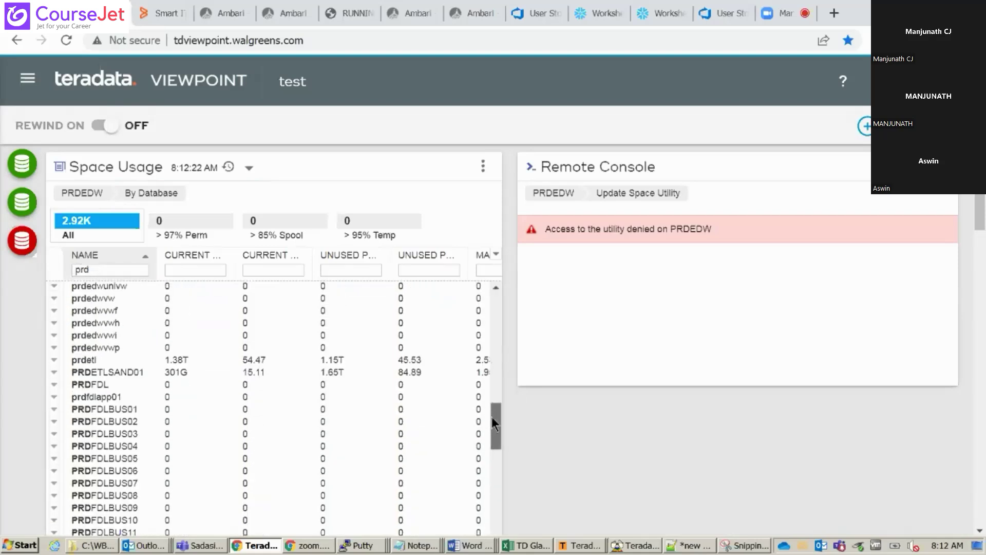
left_click(120, 434)
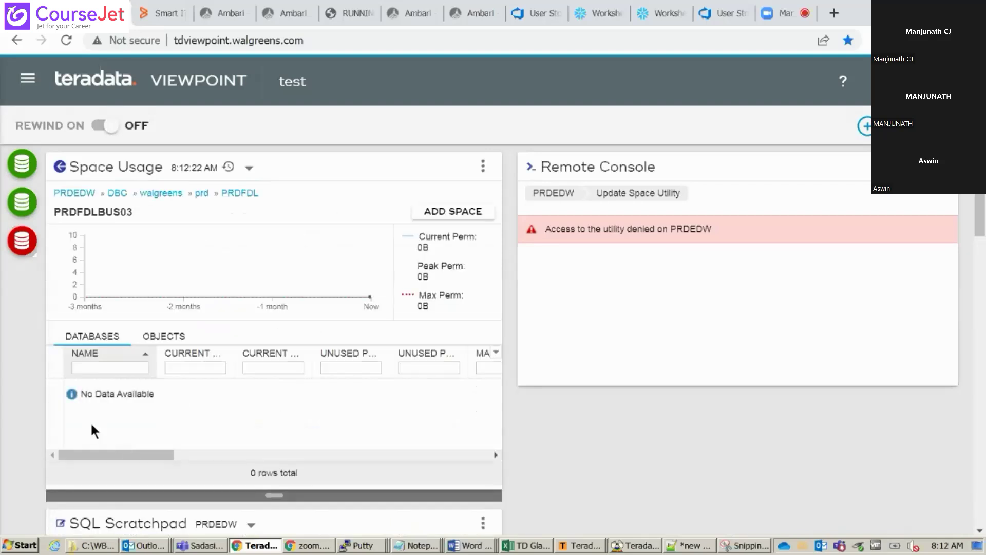
Browse PRDFDLBUS03's objects, then move up through the prd and DBC databases
left_click(167, 338)
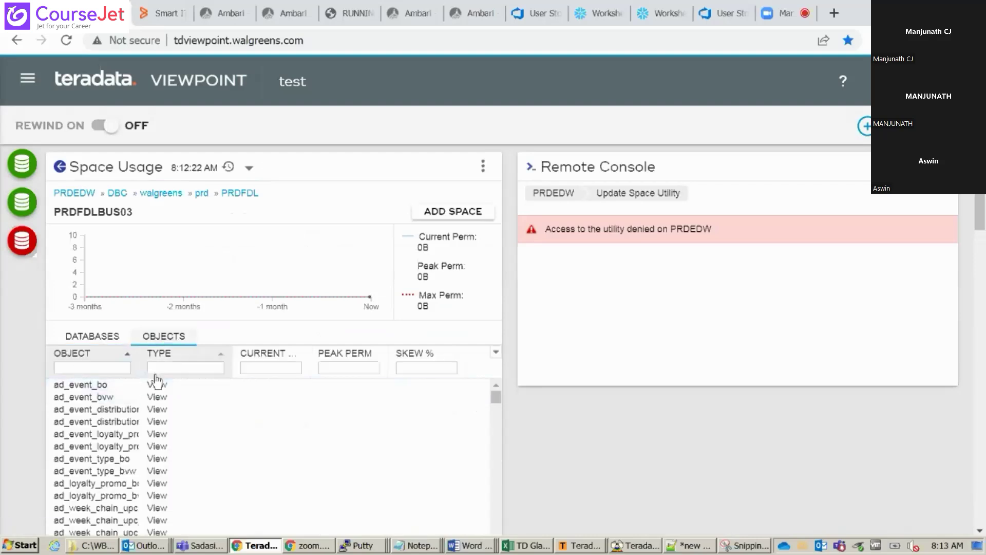
left_click(429, 365)
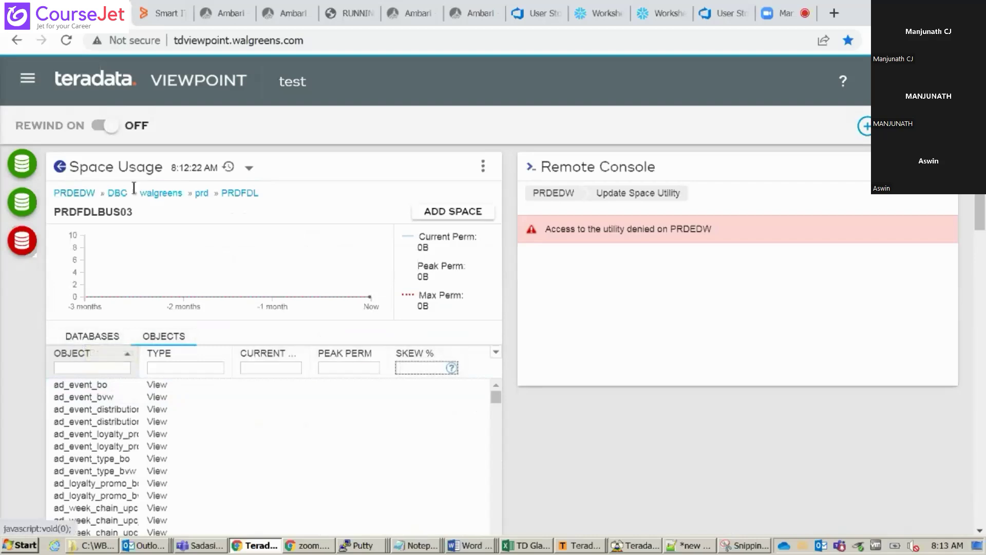
left_click(202, 193)
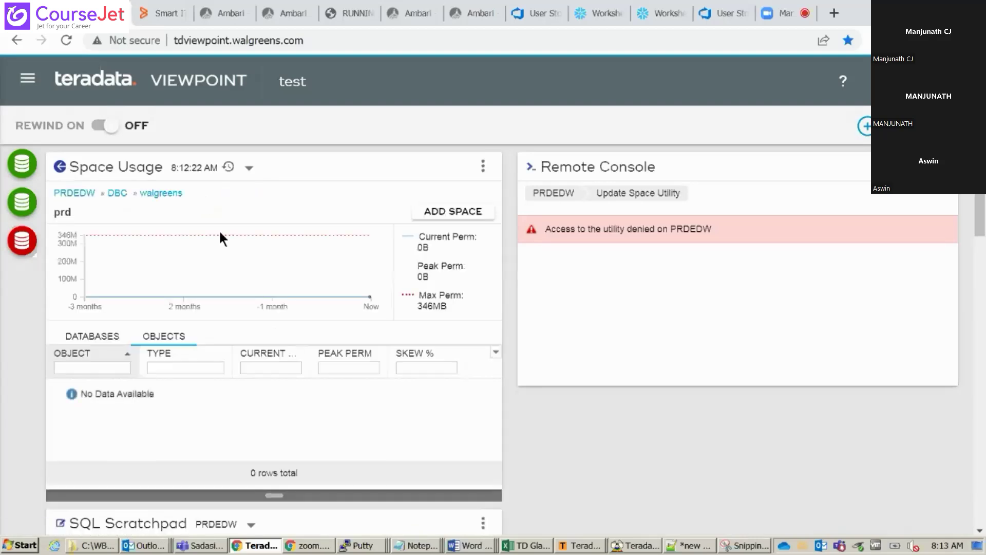
left_click(117, 193)
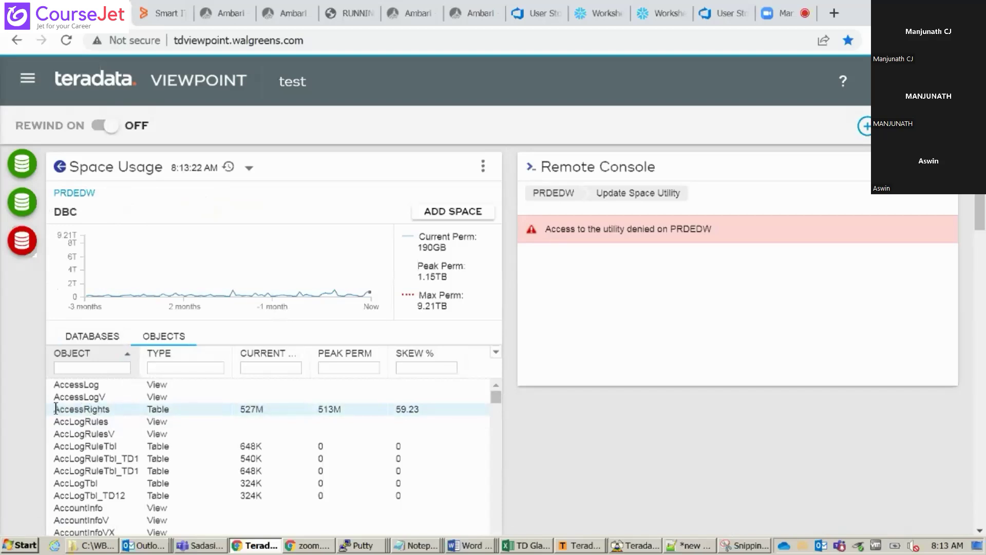
left_click_drag(55, 409, 110, 409)
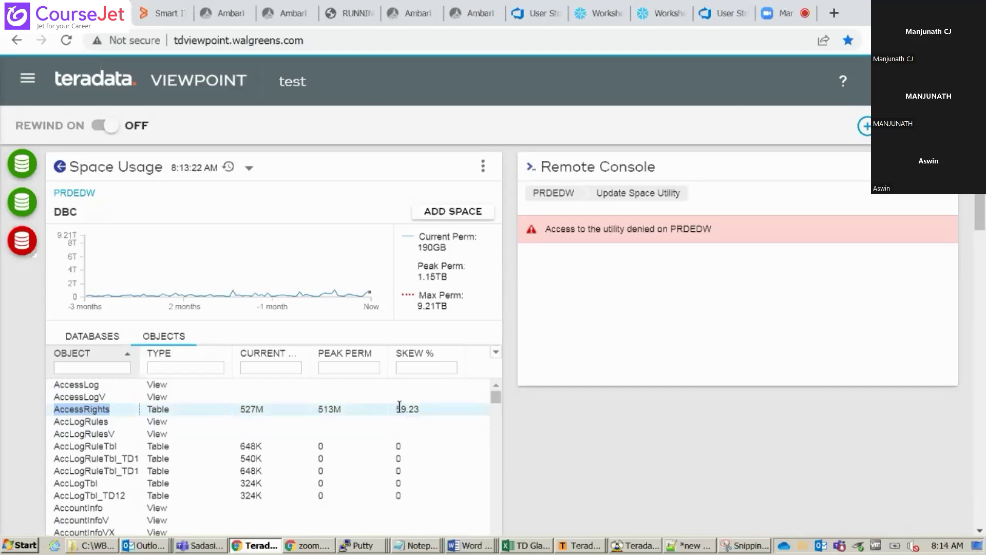
Step back to PRDFDLBUS03's databases, then return to the prd-filtered database list
left_click(59, 171)
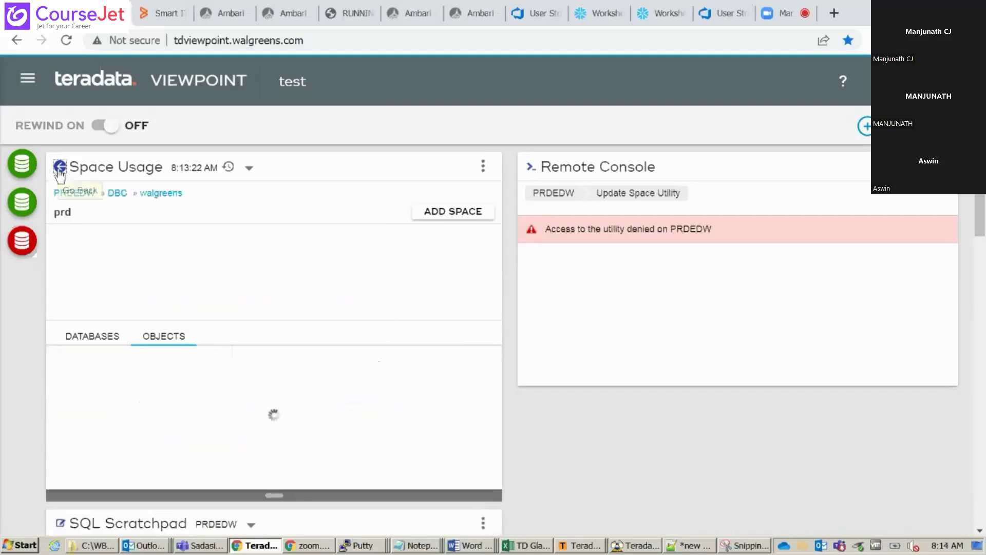
left_click(59, 171)
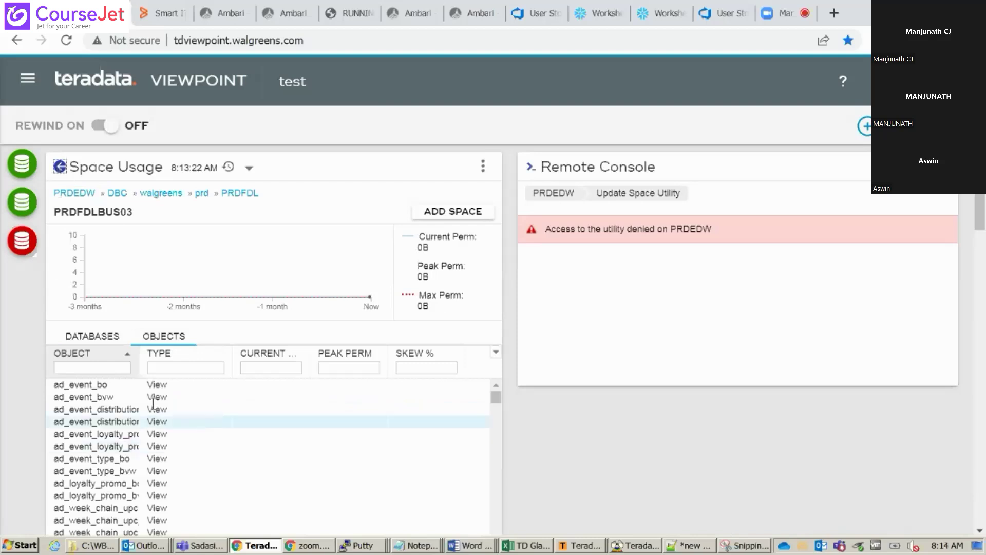
left_click(99, 335)
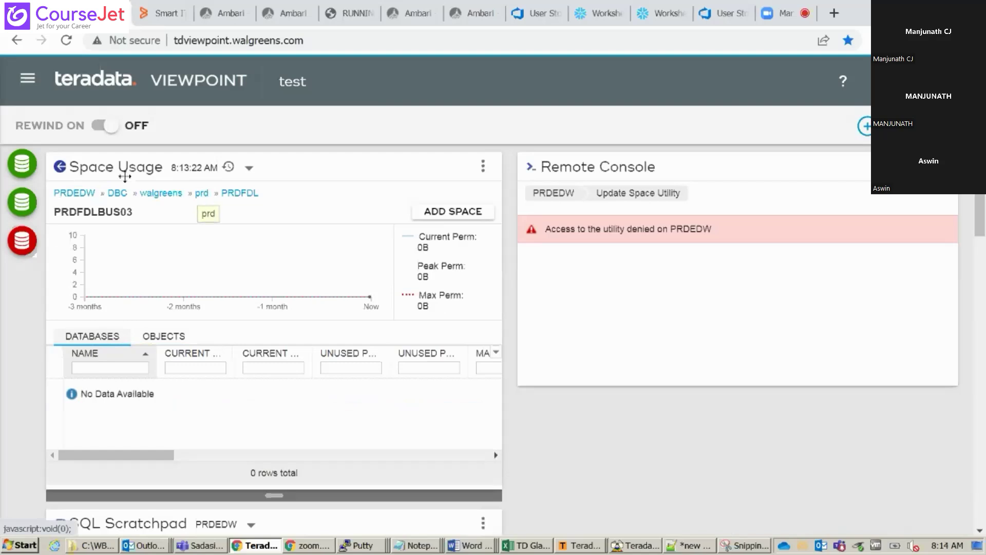
left_click(60, 167)
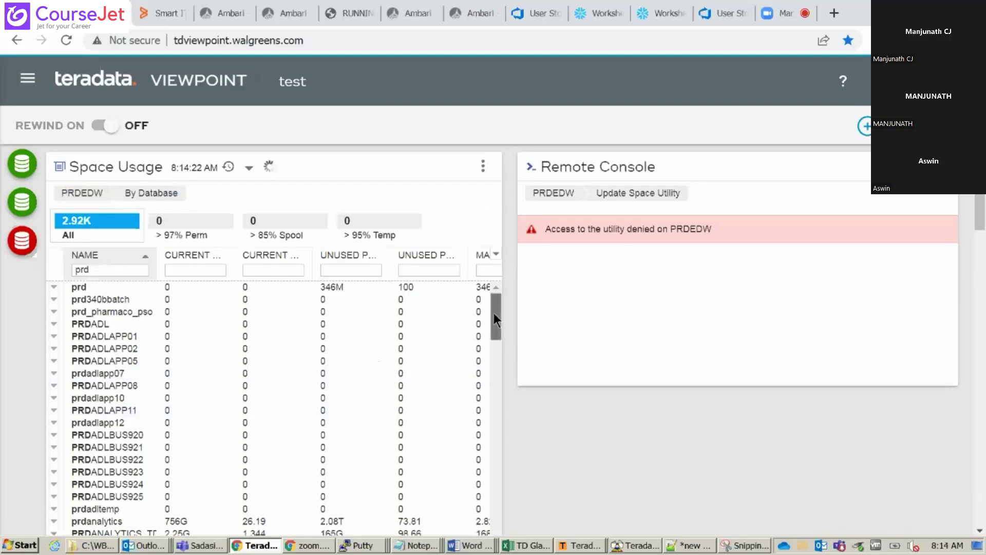
Scroll the prd database list and open PRDHASPDB's space details
left_click_drag(493, 313, 488, 510)
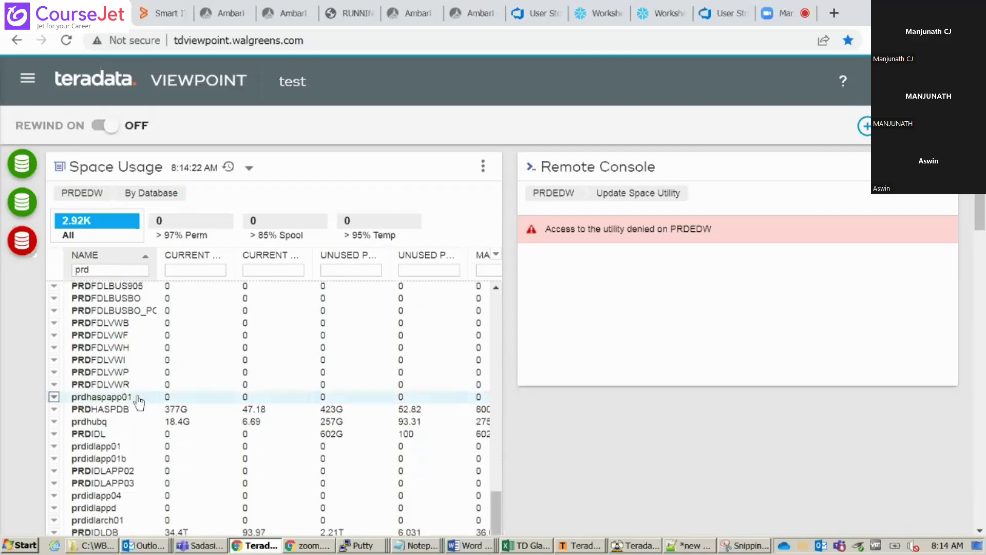
left_click(93, 410)
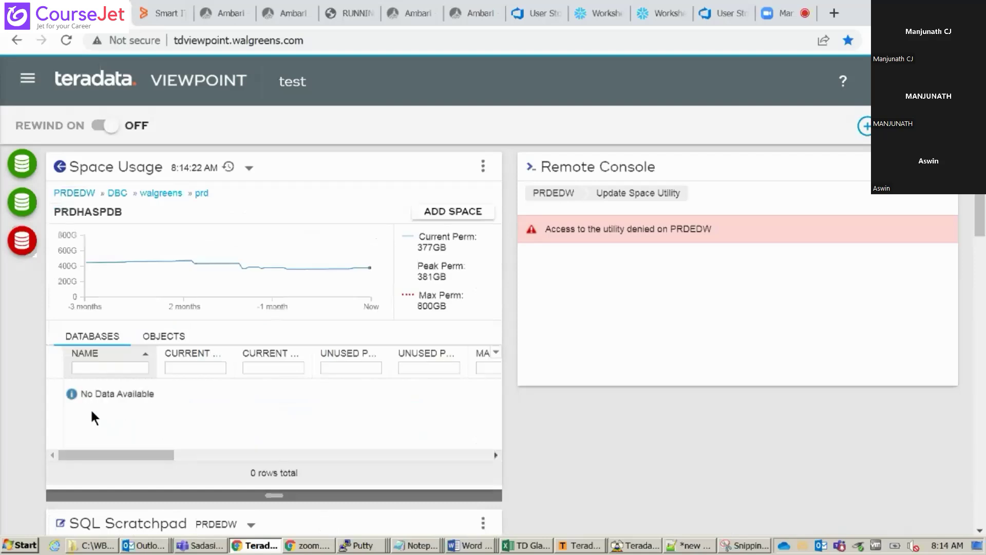
List PRDHASPDB's objects sorted by Skew % descending, with the Object column widened
left_click(163, 337)
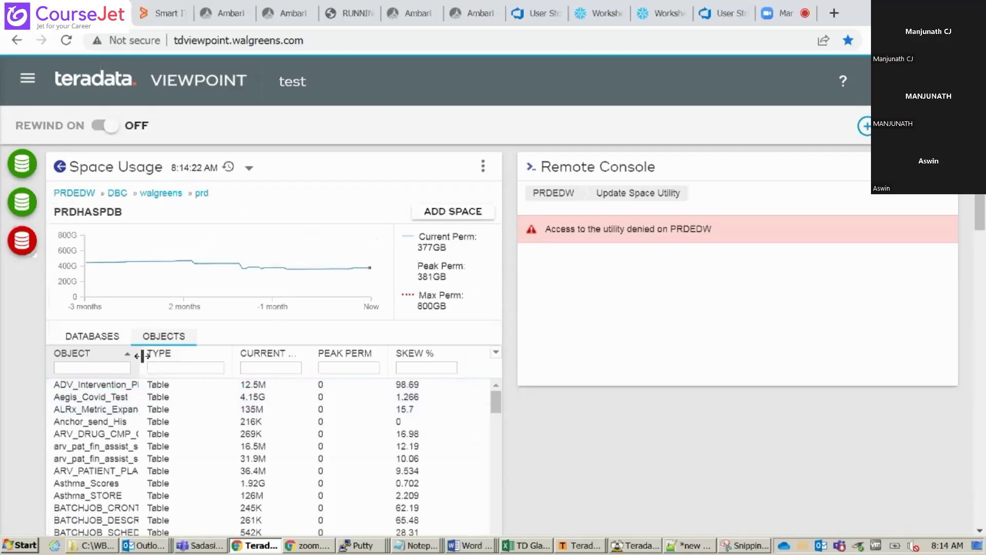
left_click(455, 349)
left_click(454, 353)
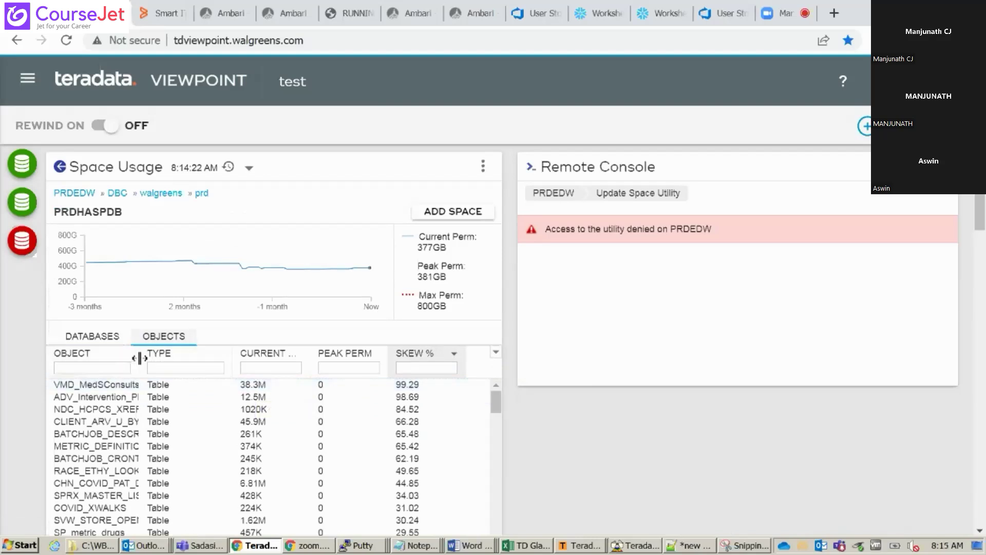
left_click_drag(140, 358, 368, 370)
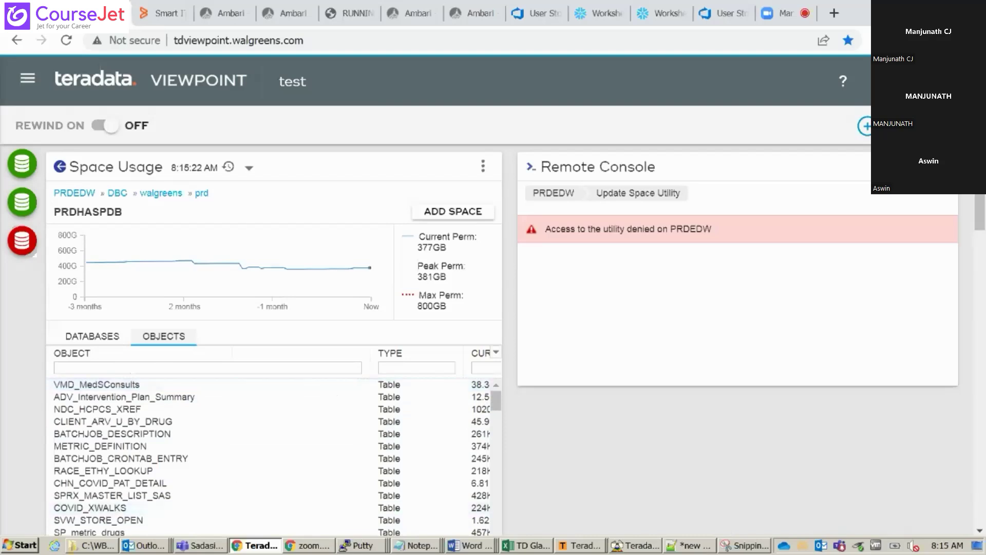
left_click(478, 552)
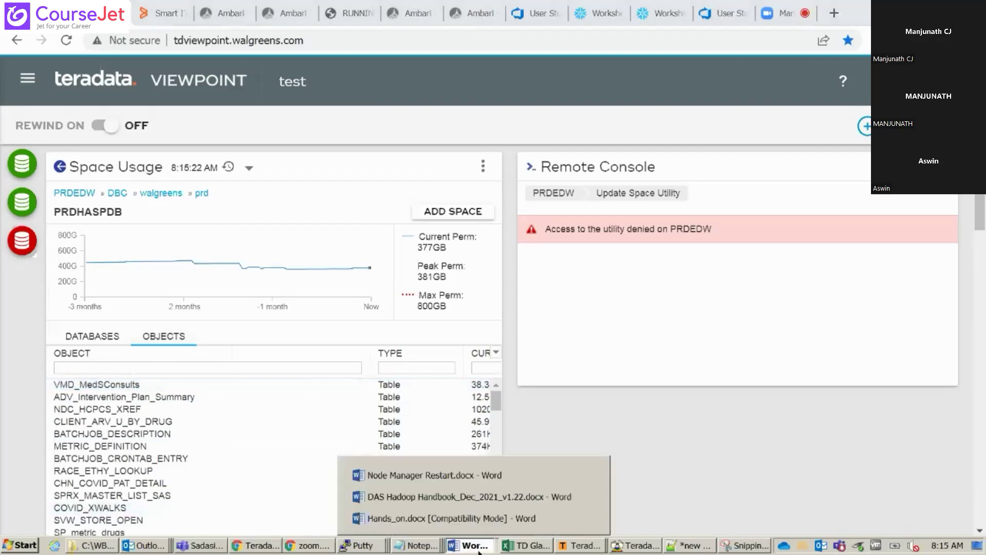
Search Hands_on.docx for 'skew' in the Navigation pane and step through the matches
left_click(396, 518)
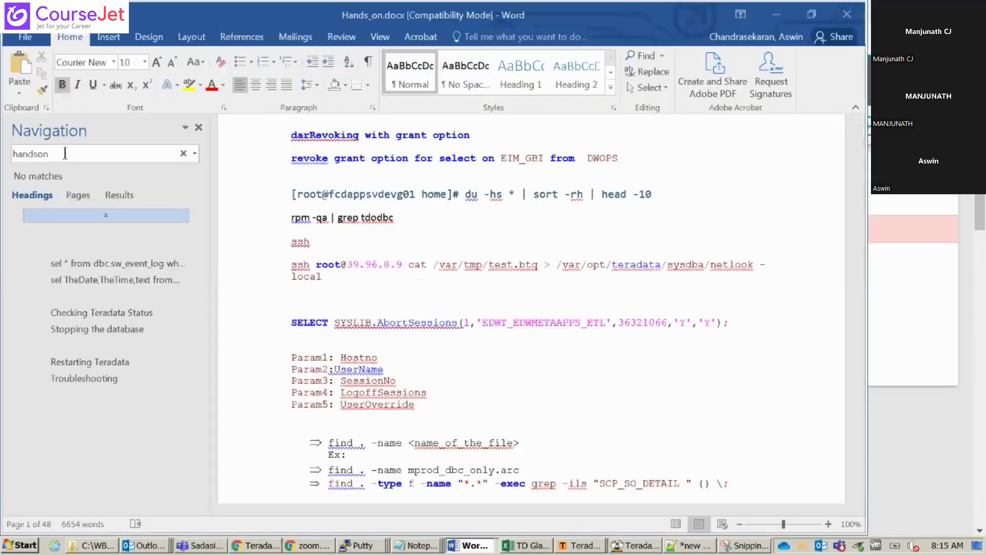
type("skew")
key("ctrl+a")
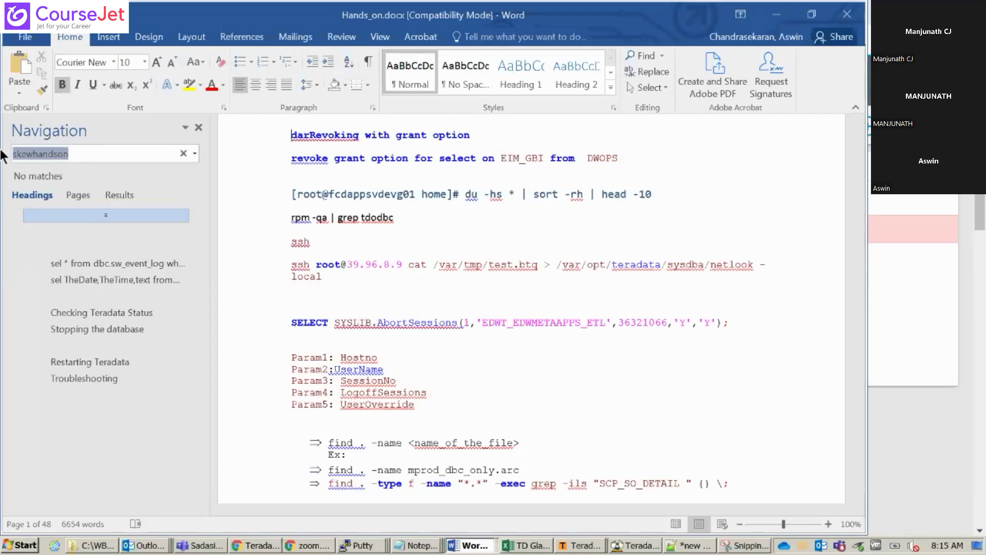
type("skew")
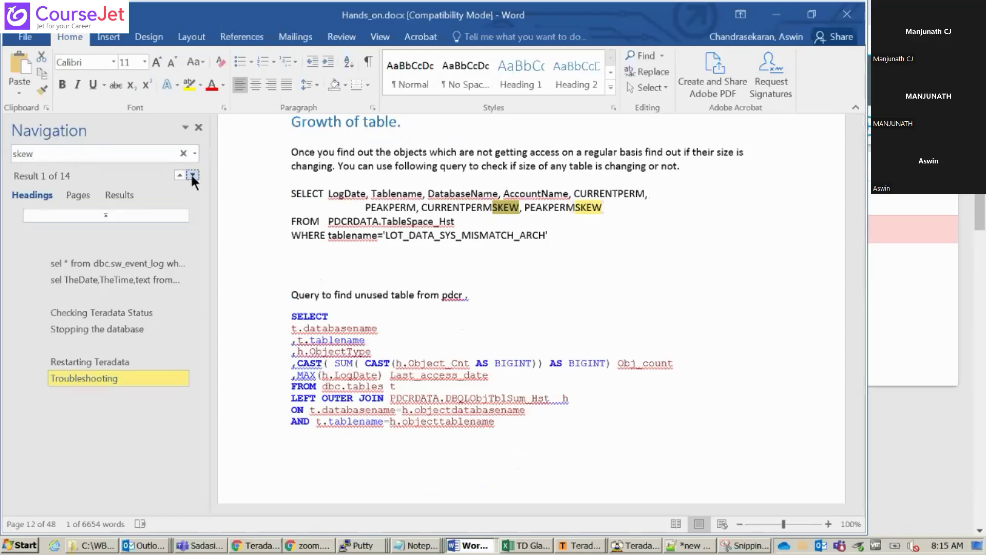
left_click(142, 156)
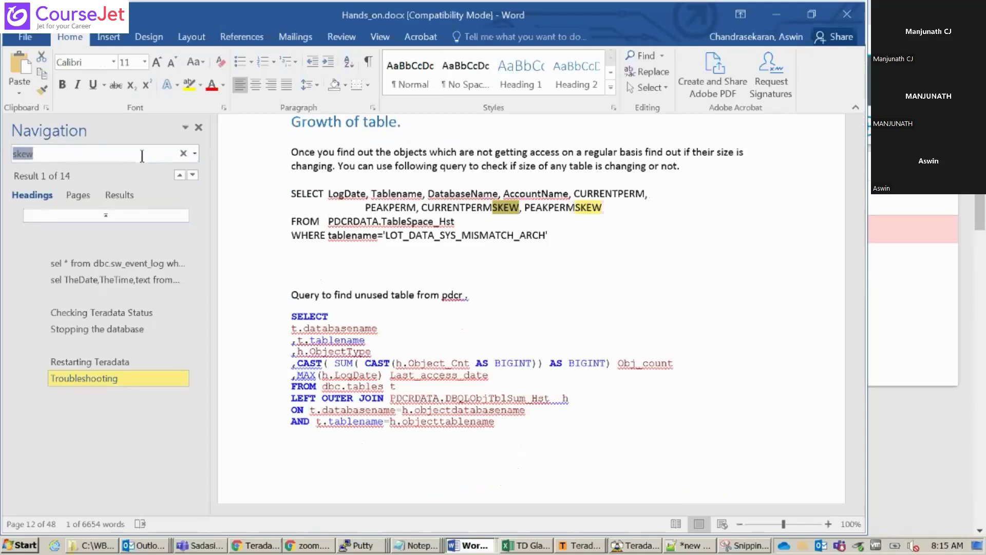
key("Tab")
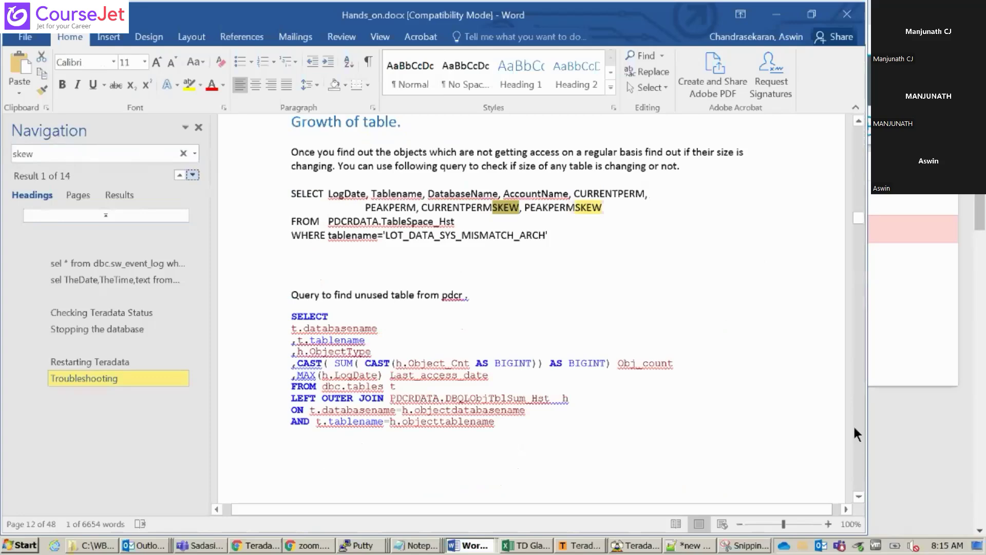
scroll(859, 121, "up", 5)
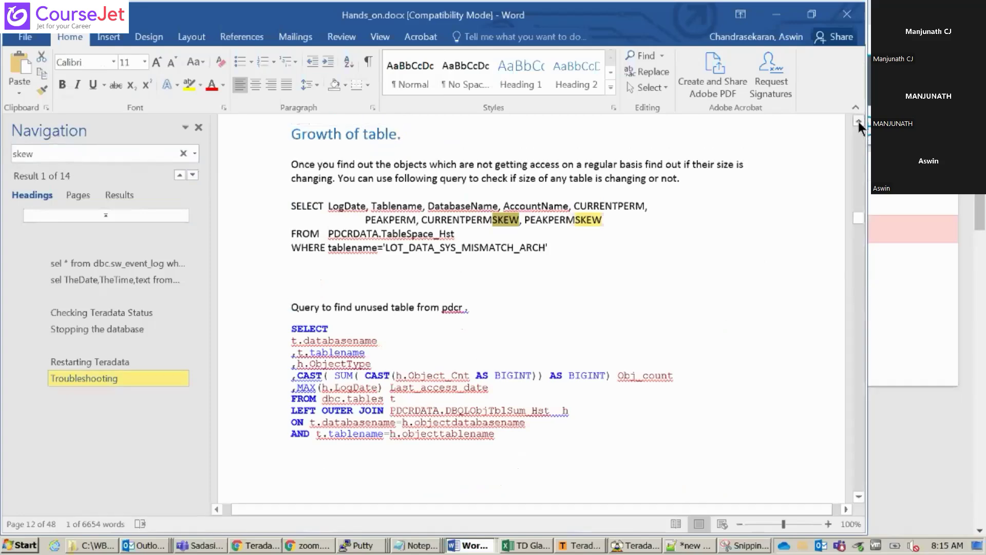
scroll(858, 121, "up", 8)
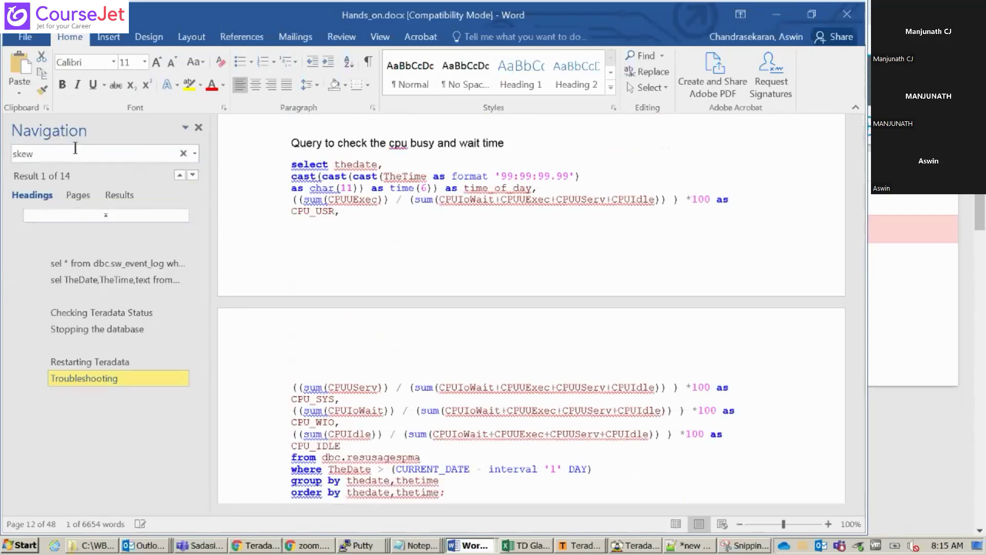
left_click(54, 150)
left_click(193, 175)
left_click(858, 208)
mouse_move(858, 208)
left_mouse_down()
mouse_move(853, 258)
mouse_move(855, 206)
left_mouse_up()
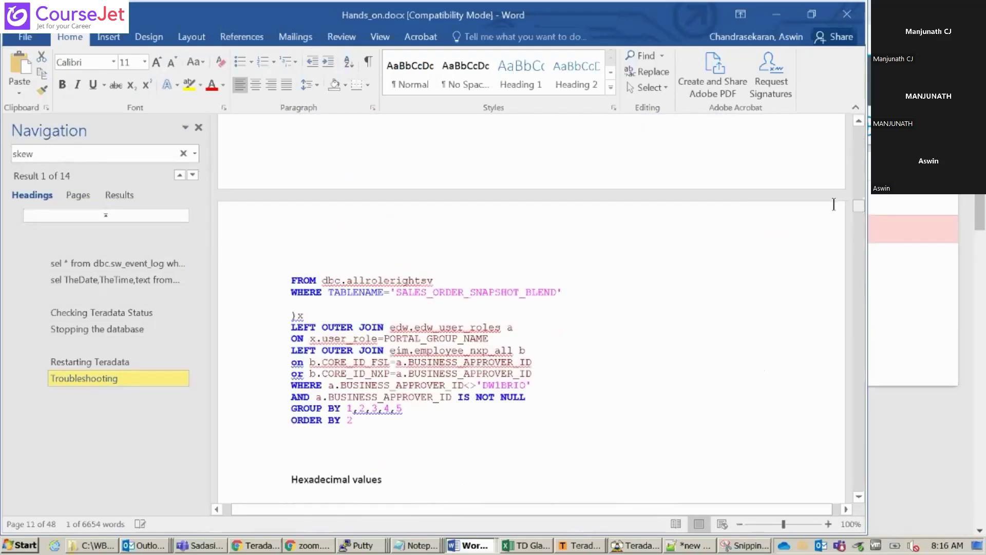
Jump to the seventh 'skew' match and select the SkewFactor query text
left_click(198, 127)
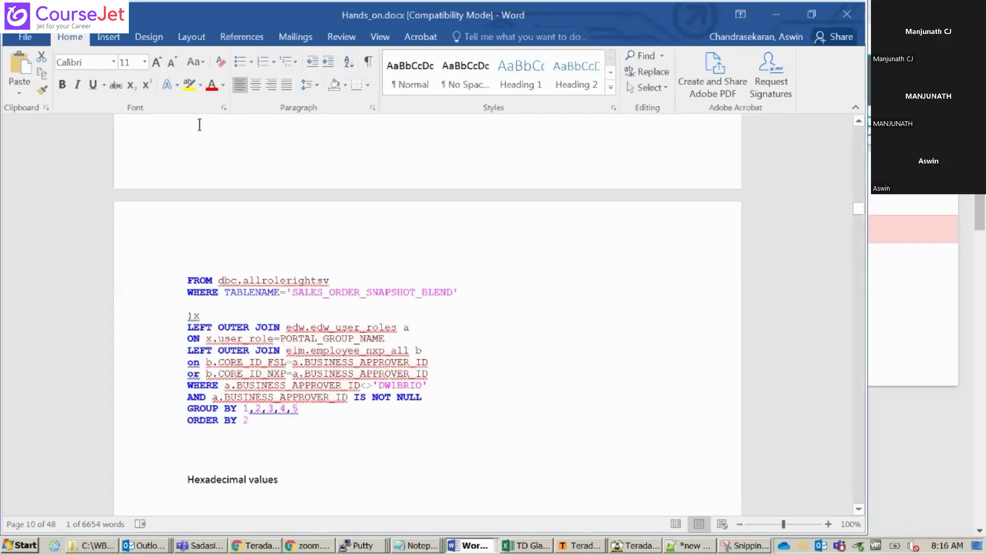
key("ctrl+f")
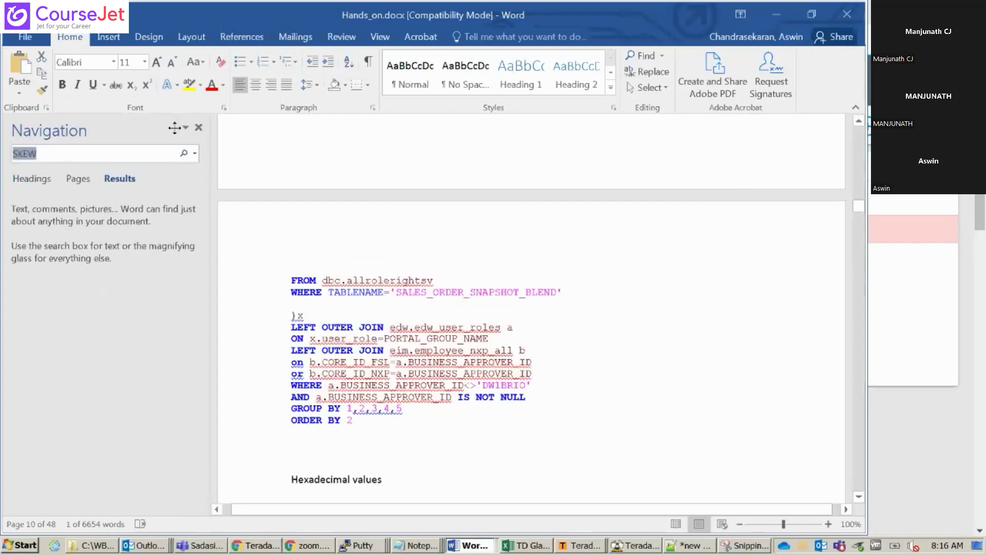
type("skew")
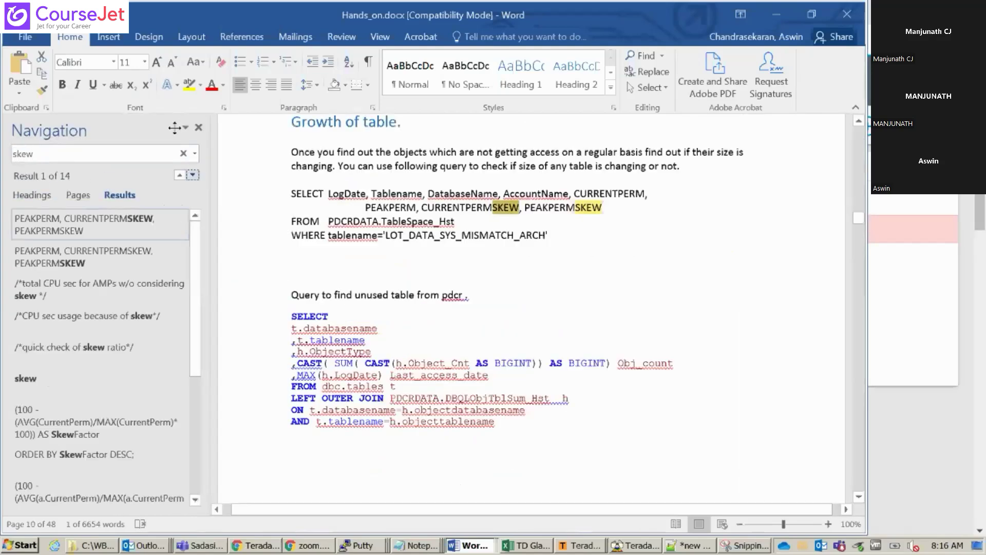
key("Return")
left_click(193, 175)
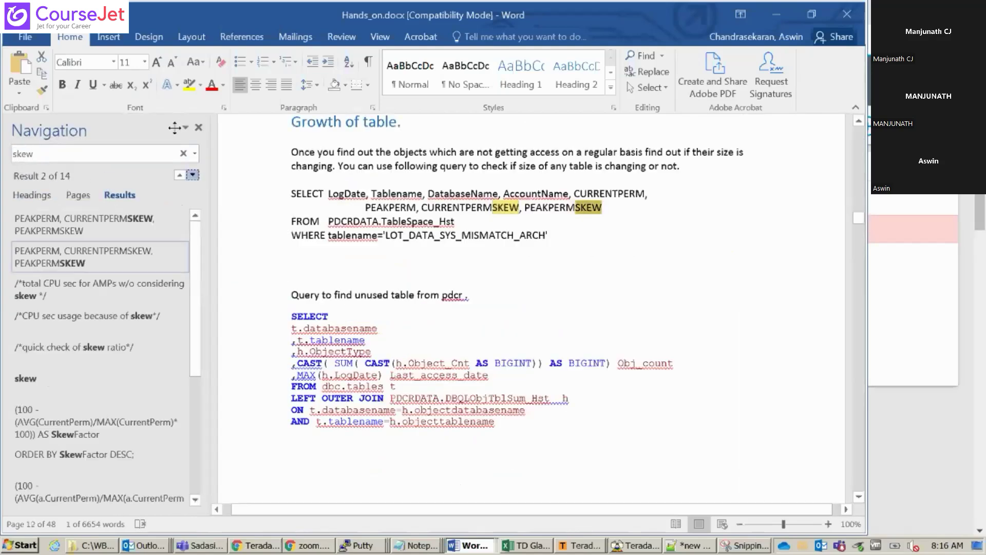
key("Return")
key("Return")
key("Return")
key("Return")
key("Return")
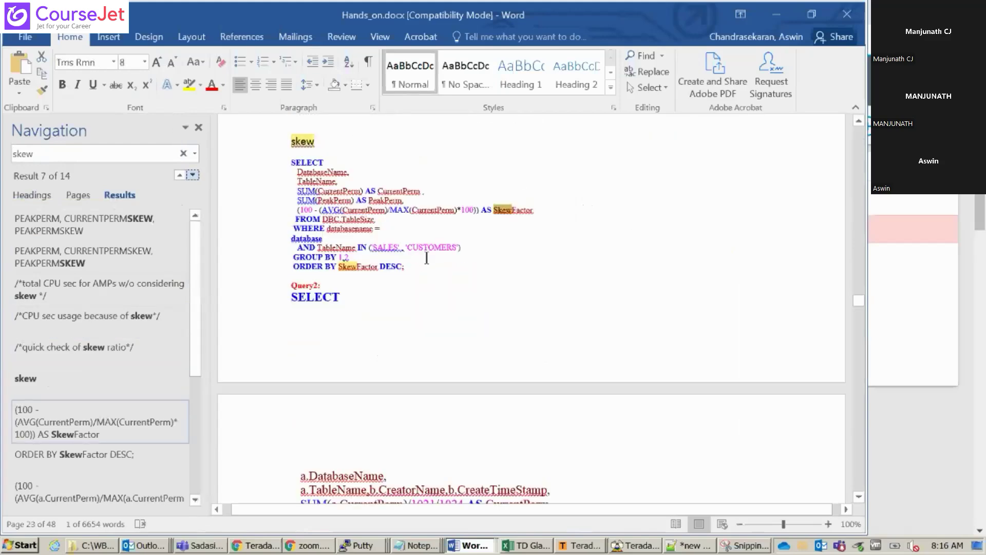
left_click_drag(410, 266, 267, 165)
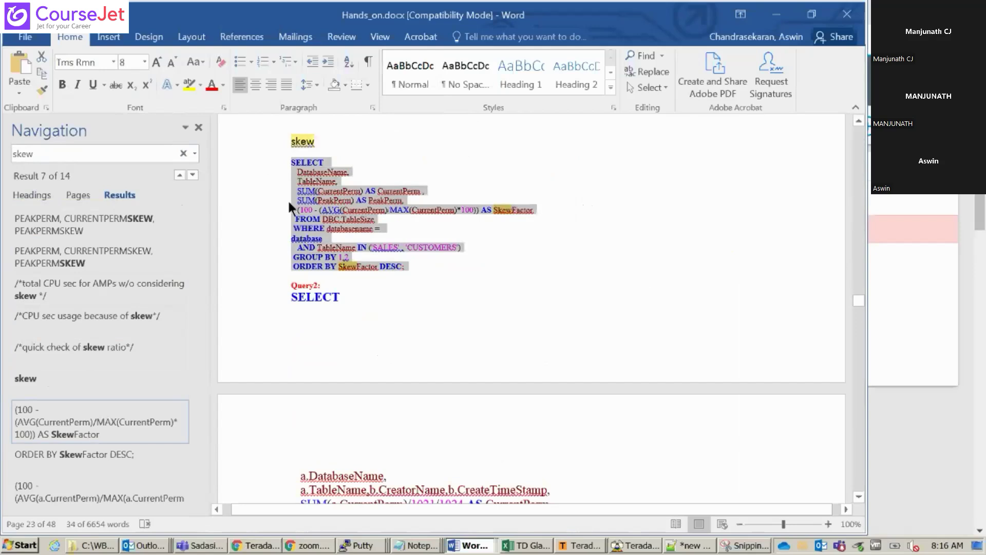
left_click(640, 546)
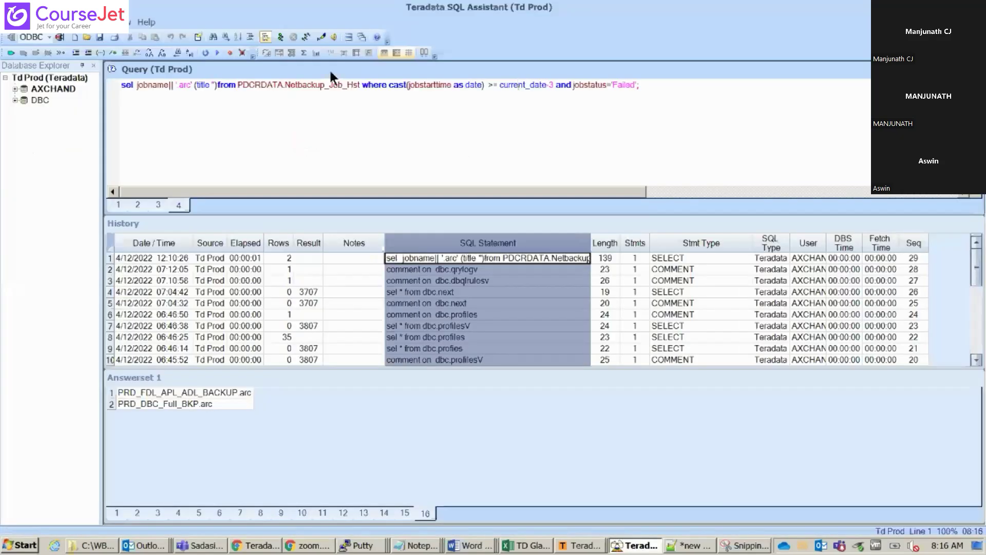
Paste the SkewFactor query into a new tab, commenting out the TableName filter line
double_click(329, 69)
left_click(73, 36)
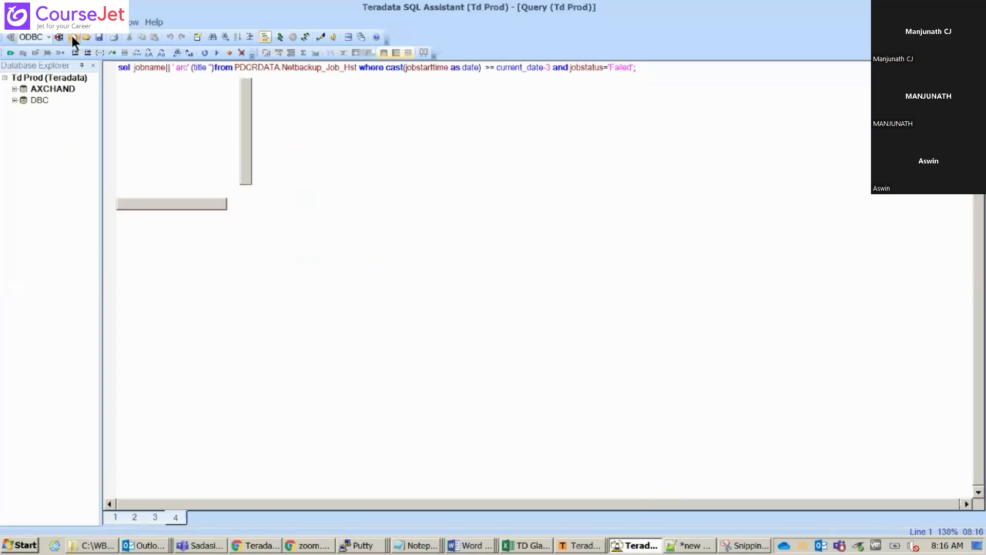
type("SELECT   DatabaseName,   TableName,   SUM(CurrentPerm) AS CurrentPerm ,   SUM(PeakPerm) AS PeakPerm,   (100 - (AVG(CurrentPerm)/MAX(CurrentPerm)*100)) AS SkewFactor  FROM DBC.TableSize  WHERE databasename = database   AND TableName IN ('SALES' , 'CUSTOMERS')  GROUP BY 1,2  ORDER BY SkewFactor DESC;")
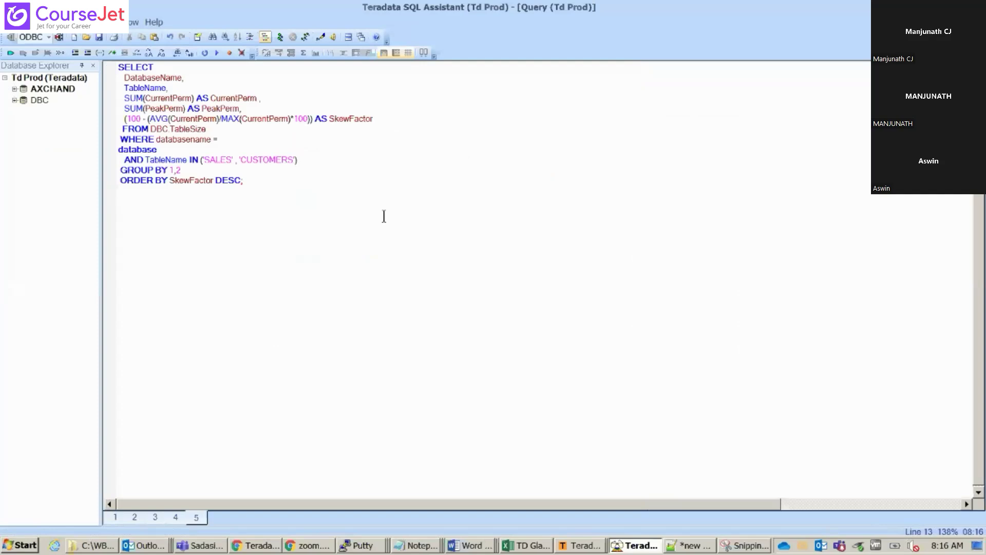
left_click(318, 162)
left_click_drag(318, 163, 122, 160)
left_click(122, 160)
type("--")
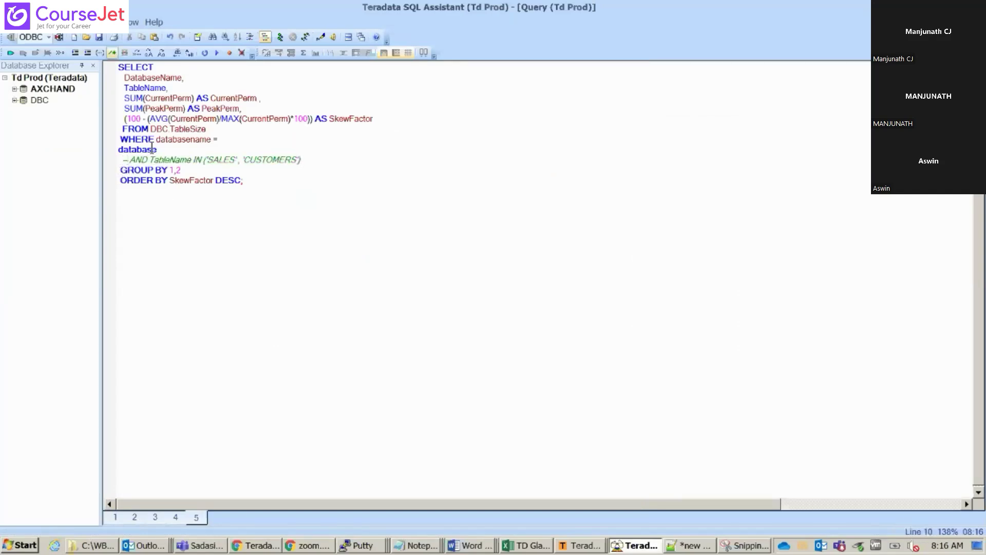
double_click(153, 150)
key("Delete")
key("BackSpace")
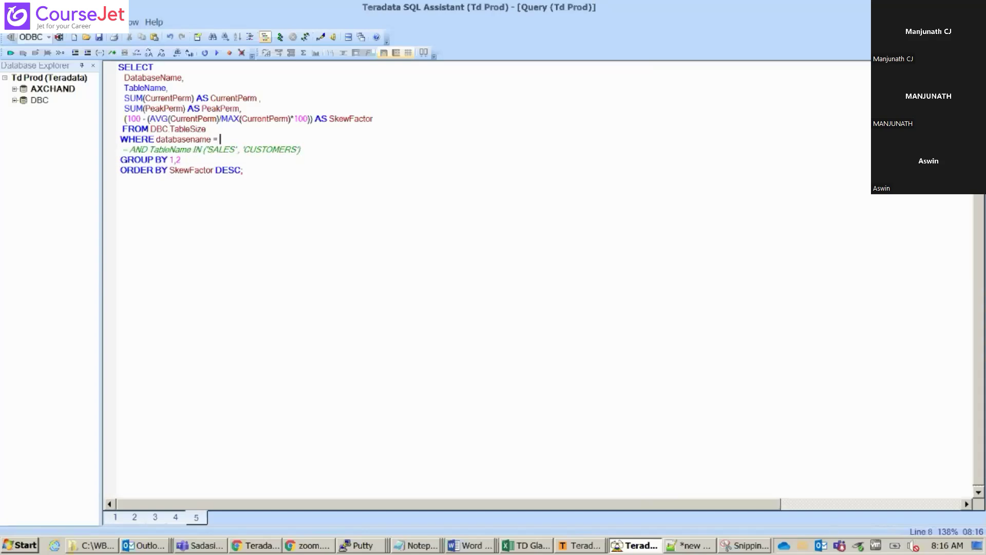
Complete the databasename filter as 'PRDHASPDB' and select the whole query
left_click(262, 545)
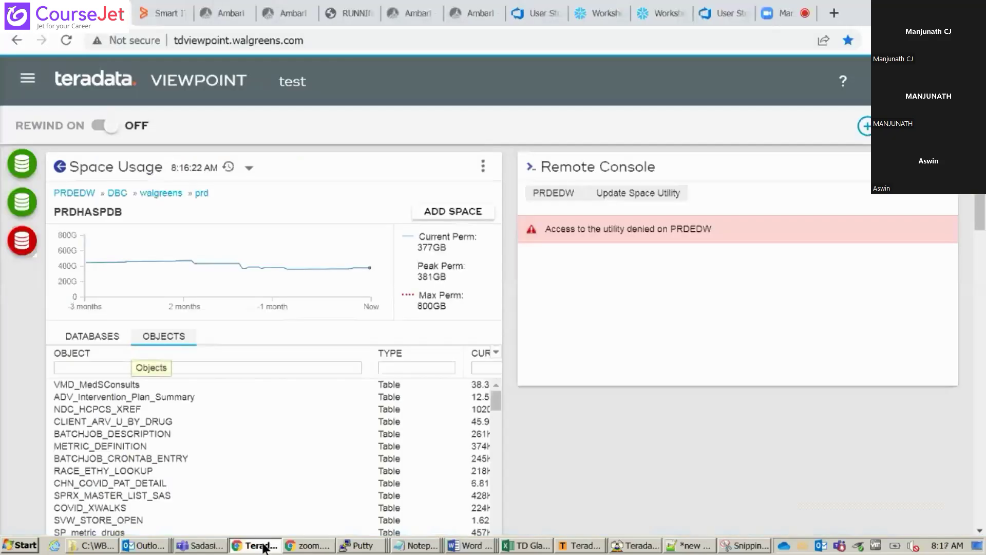
left_click(262, 545)
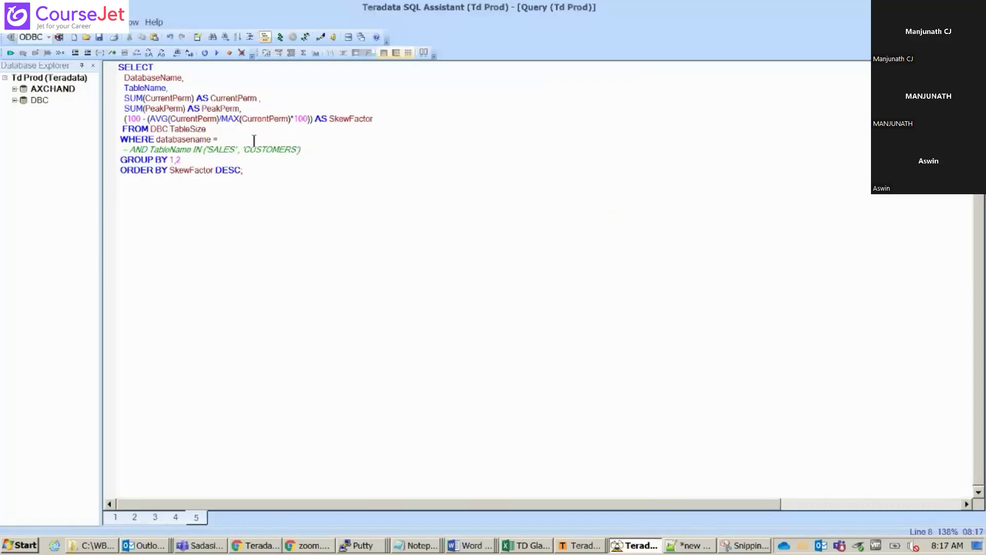
type("'PRDHAS")
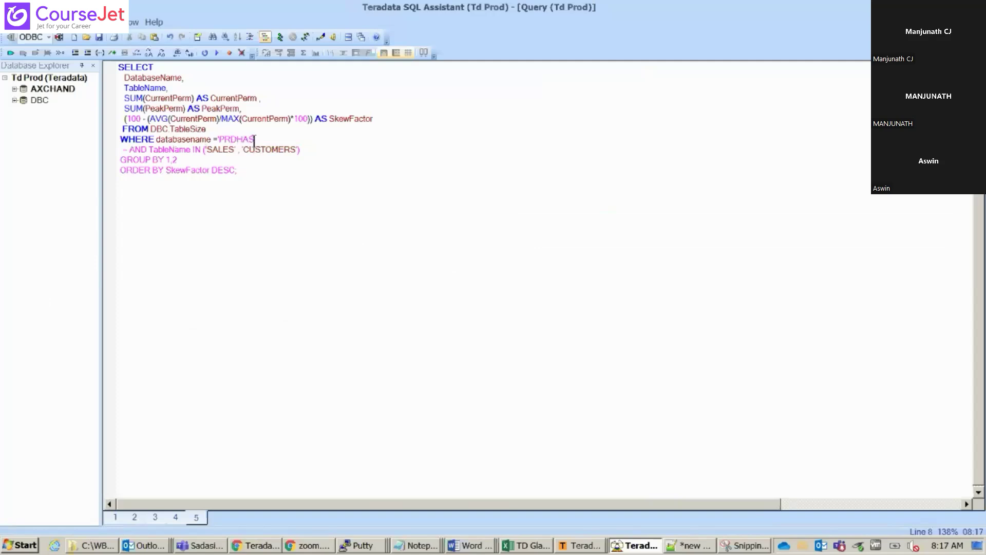
key("alt+Tab")
key("alt+Tab")
key("alt+Tab")
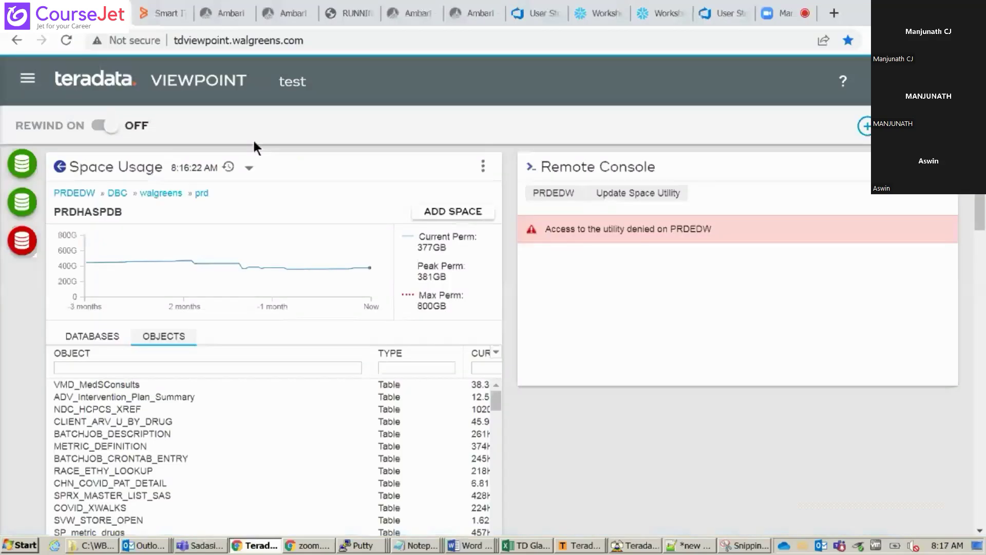
key("alt+Tab")
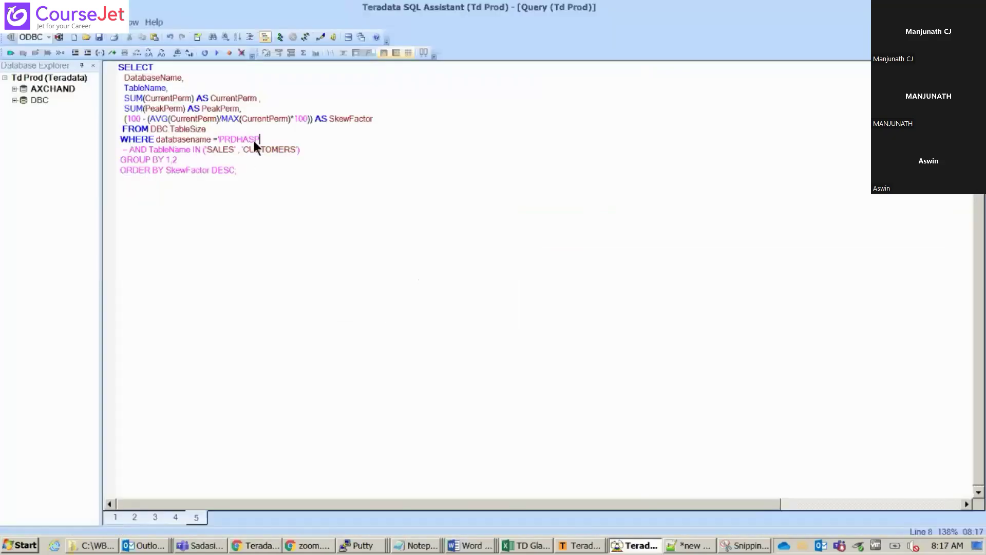
type("DB")
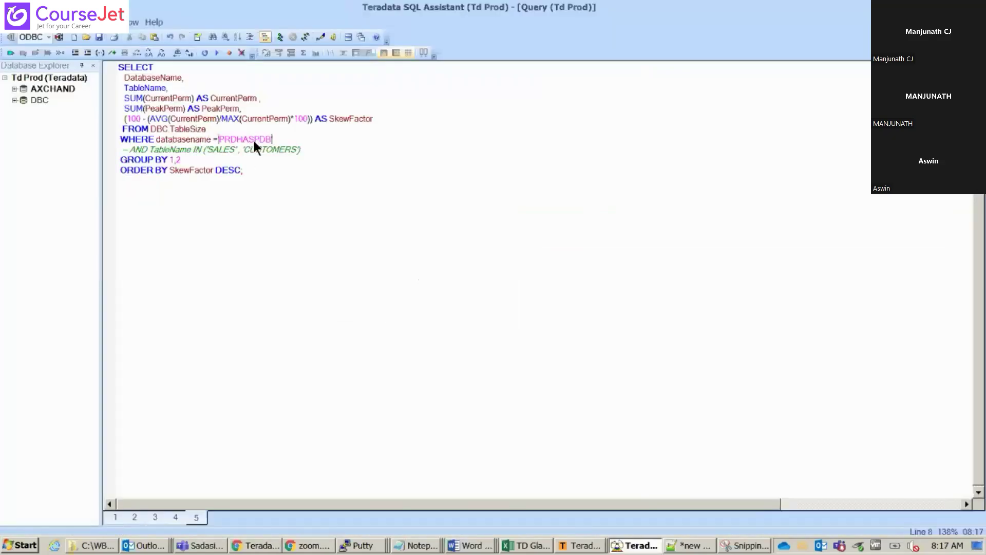
type("'")
left_click_drag(314, 165, 95, 52)
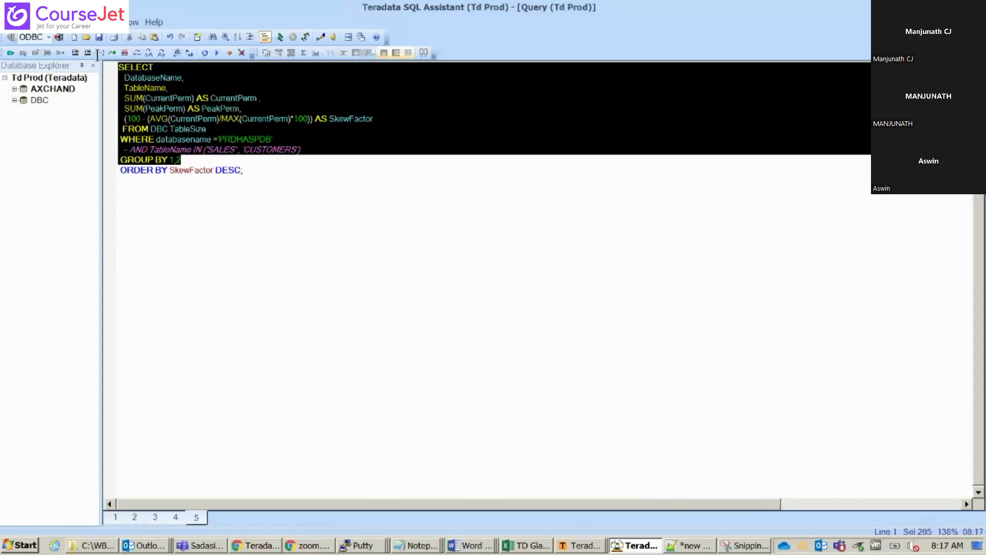
left_click(315, 175)
key("shift+Left")
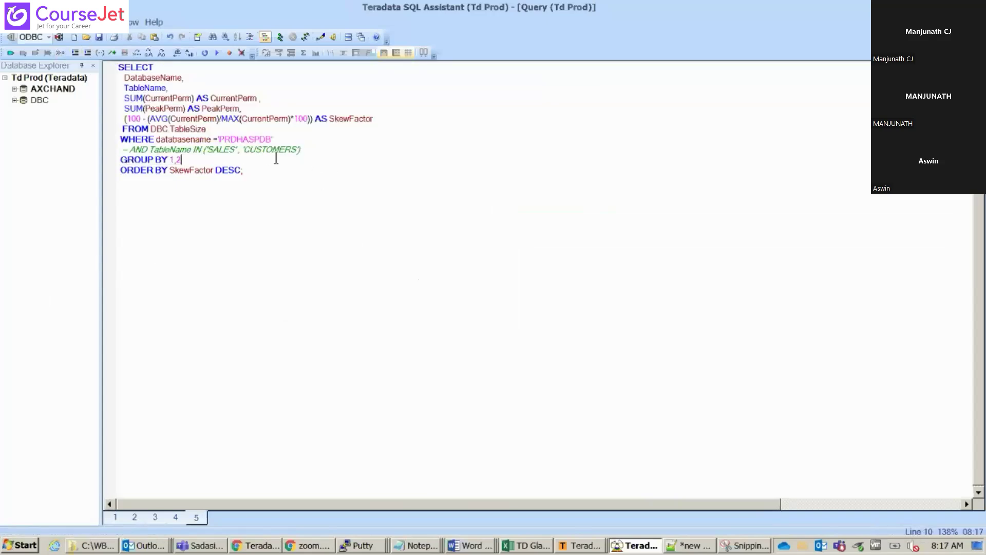
key("ctrl+a")
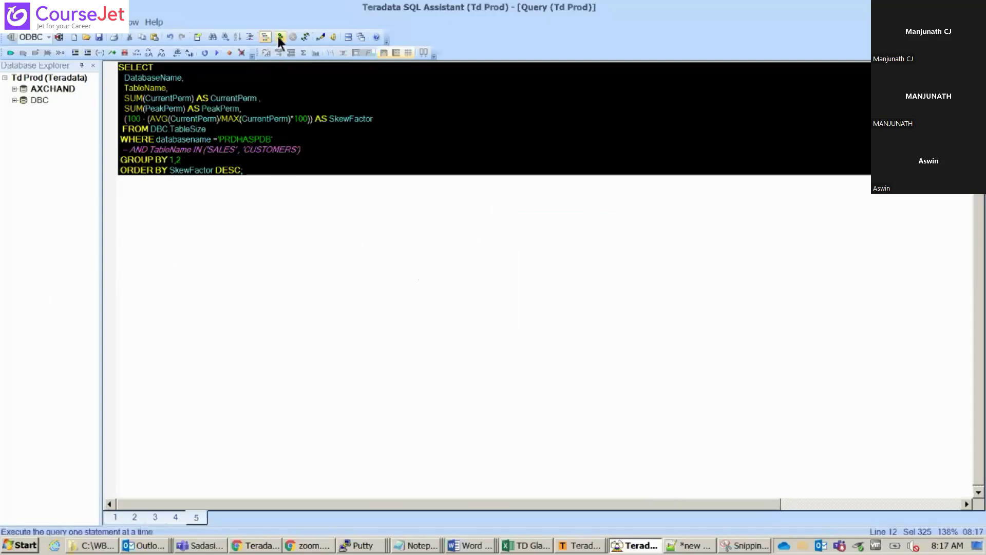
Run the skew query and copy the top row's PRDHASPDB and VMD_MedSConsults names
left_click(279, 37)
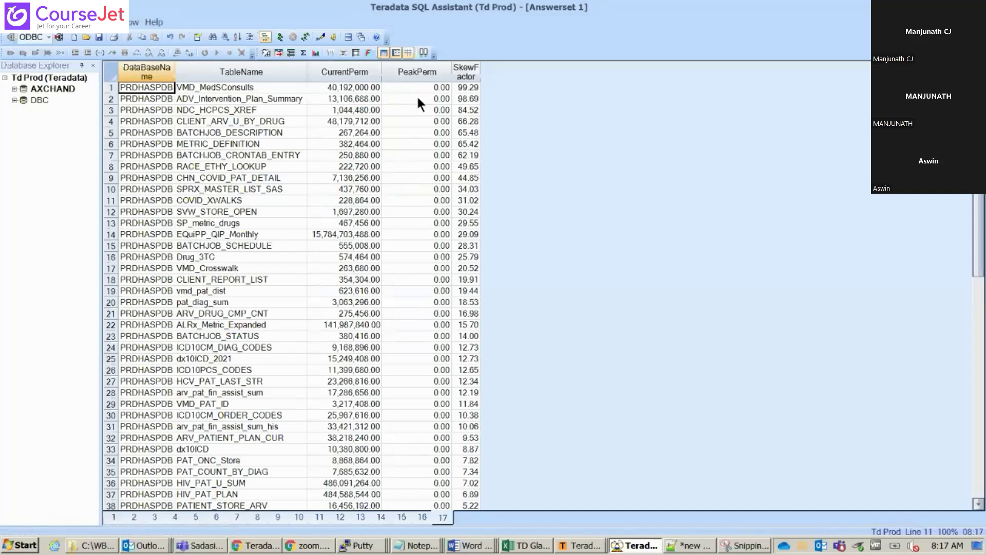
left_click(198, 110)
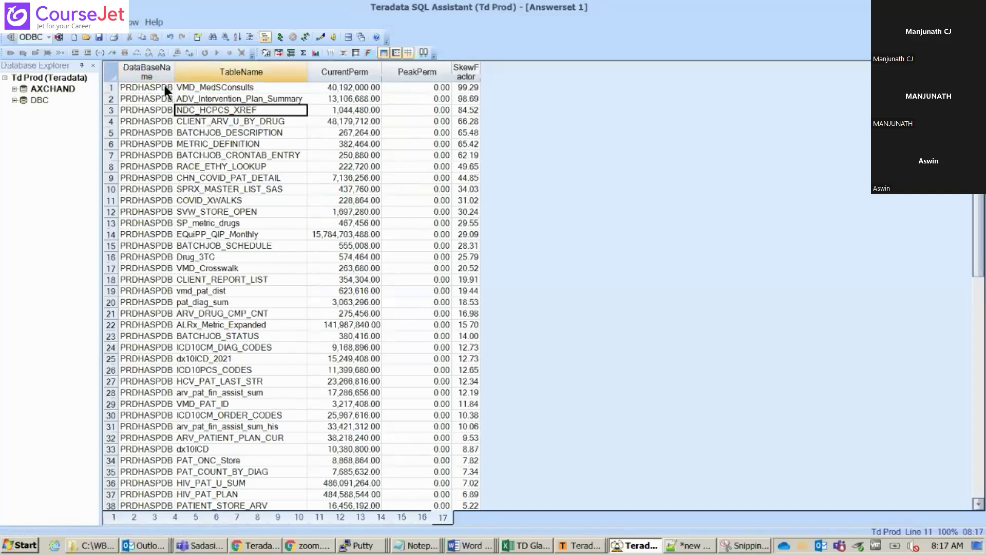
left_click_drag(164, 85, 195, 88)
key("ctrl+c")
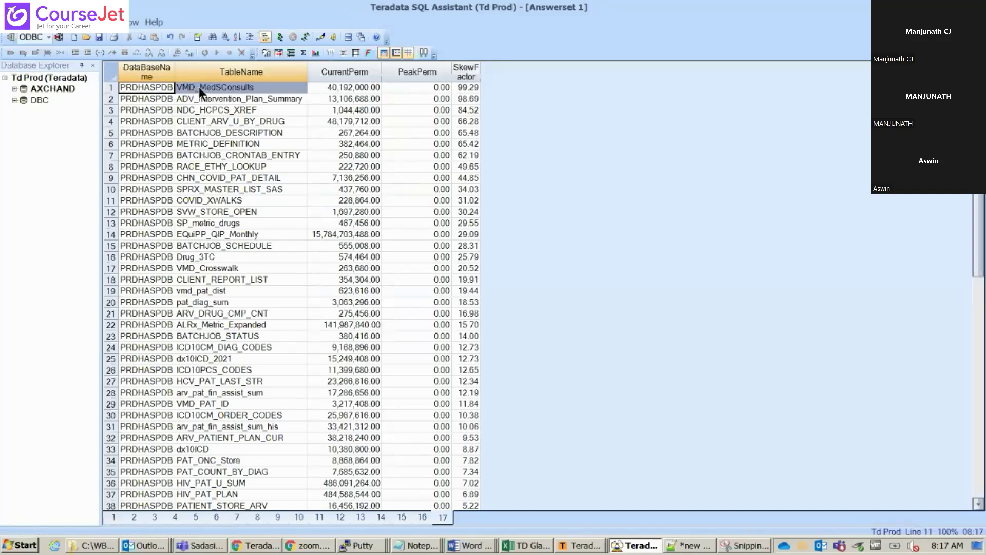
key("ctrl+Tab")
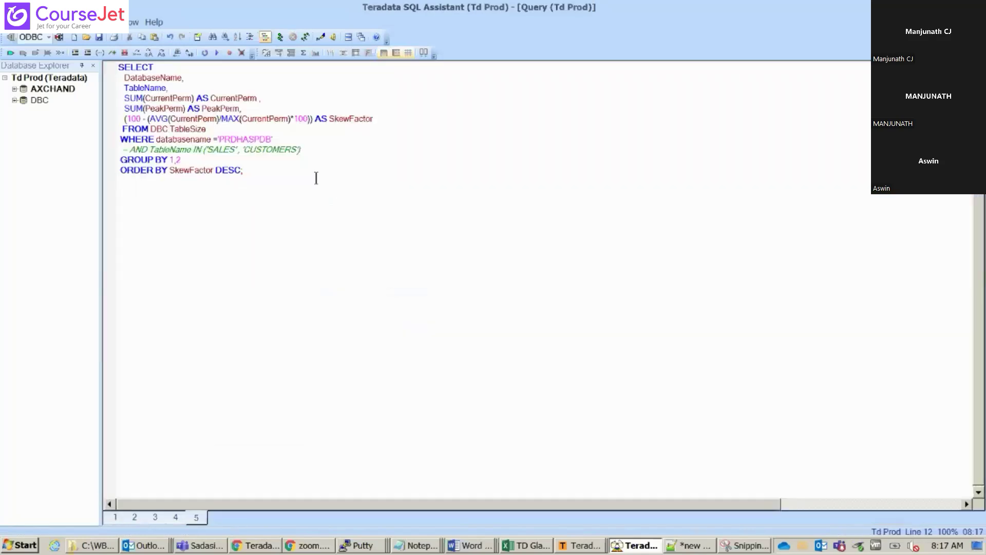
Paste PRDHASPDB.VMD_MedSConsults below the query, fix GROUP BY 1,2, and begin 'sel *'
key("Return")
key("Return")
key("ctrl+v")
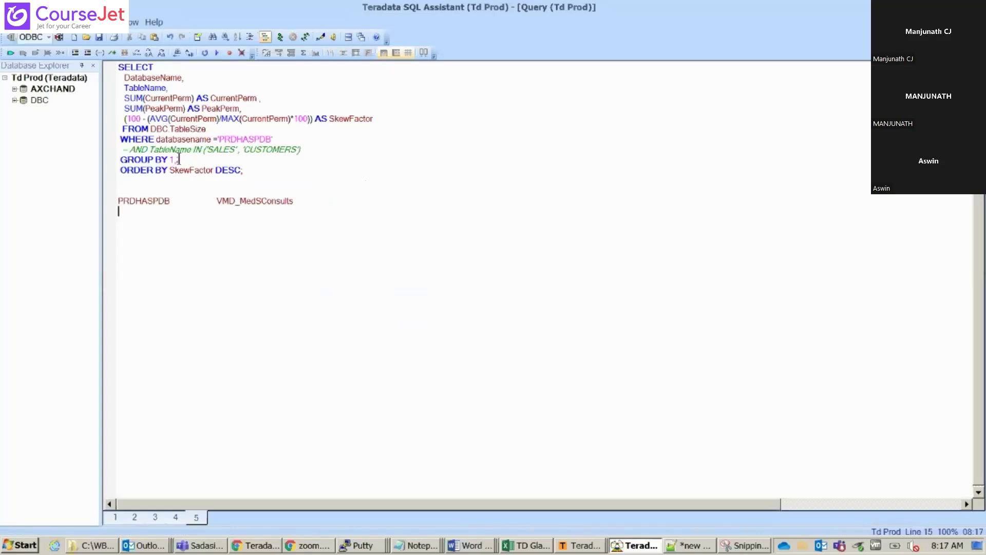
left_click(179, 159)
type("2")
left_click_drag(216, 200, 170, 201)
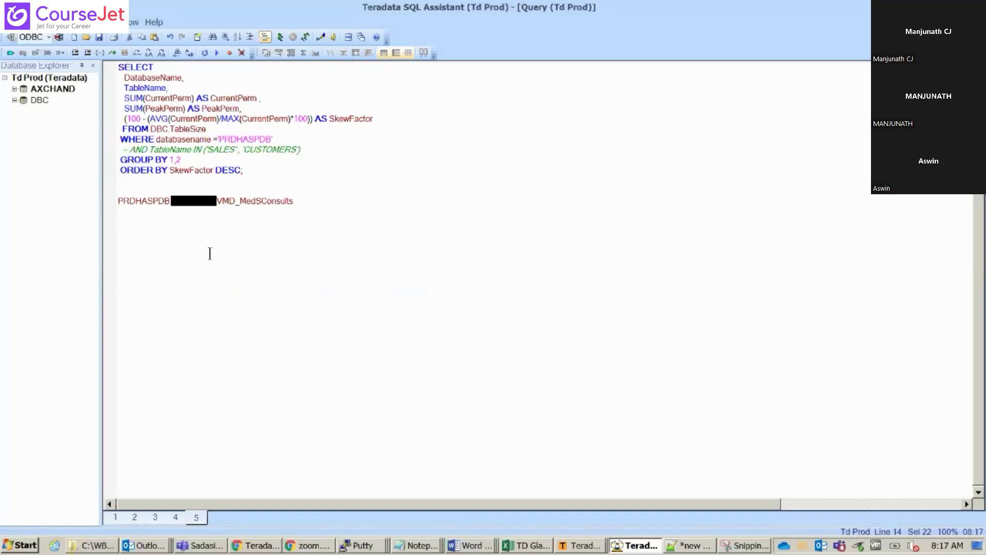
type(".")
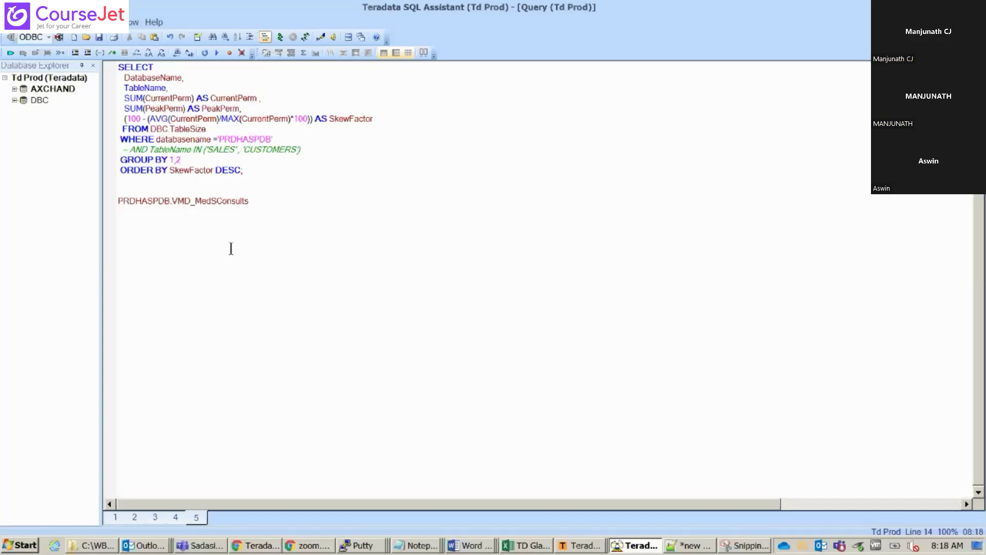
left_click(263, 240)
key("Return")
key("Return")
type("sel *")
Run 'from dbc.diskspacev where databasename='PRDHASPDB'' to list 216 per-AMP diskspace rows
type("from dbc.disk")
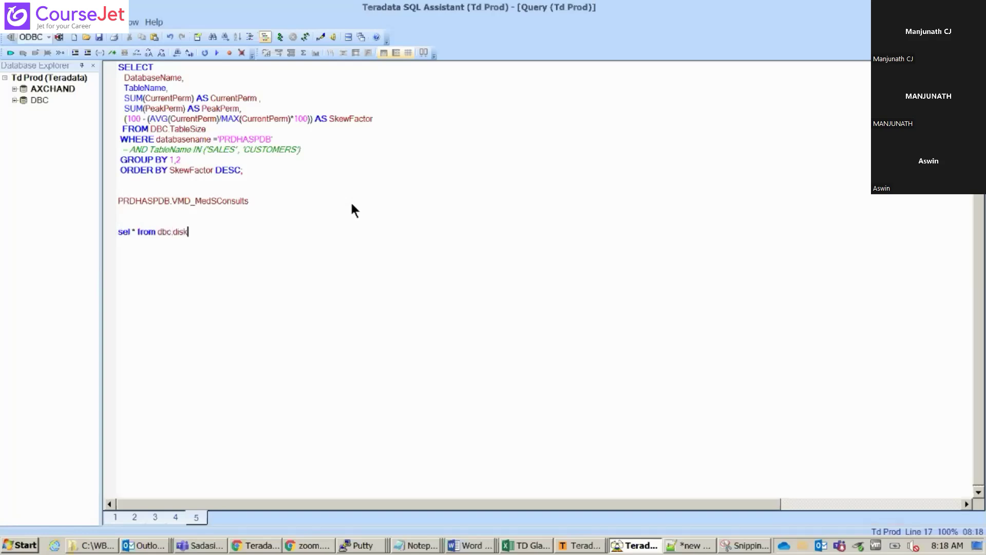
type("spacev where databasename")
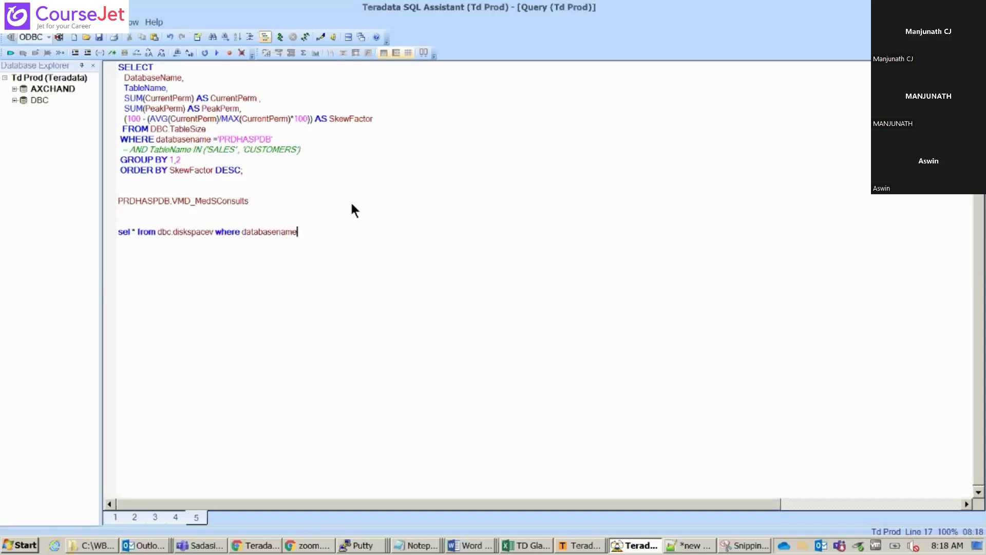
type("=")
double_click(152, 201)
key("ctrl+c")
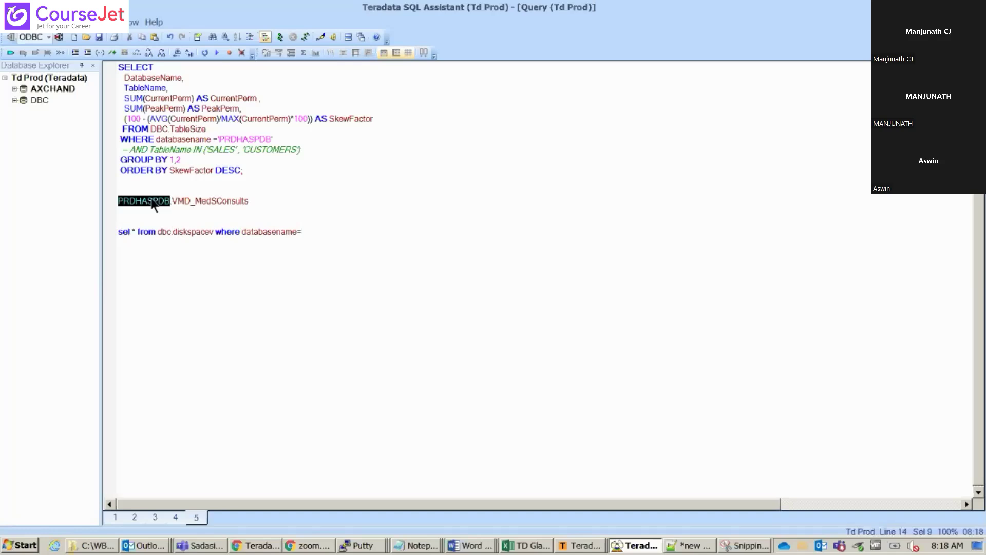
left_click(322, 231)
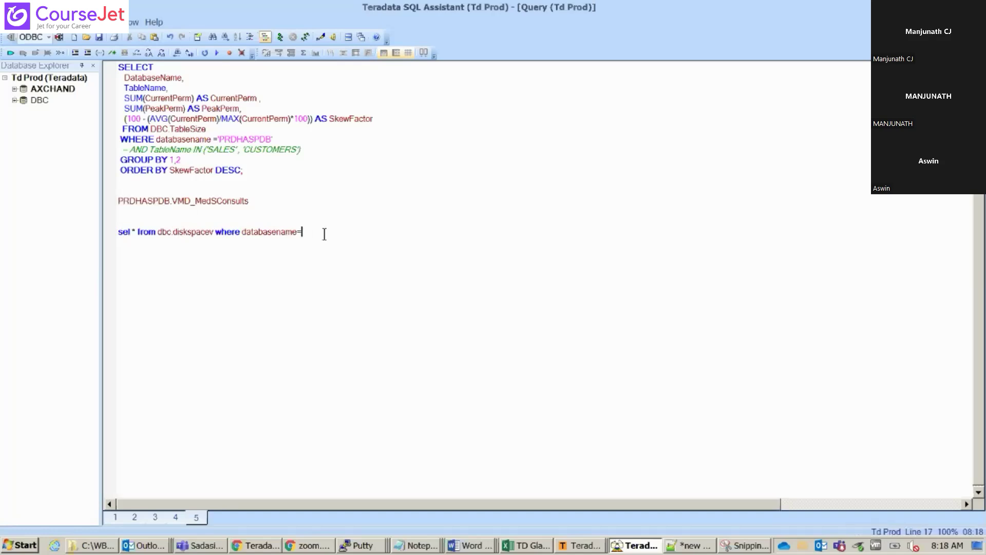
type("'")
key("ctrl+v")
type("'")
key("shift+Home")
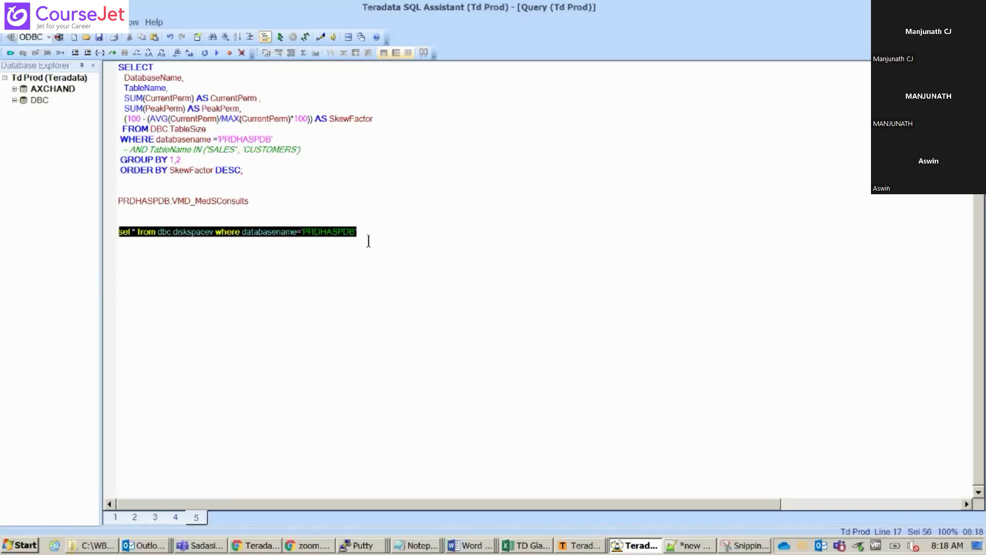
left_click(281, 39)
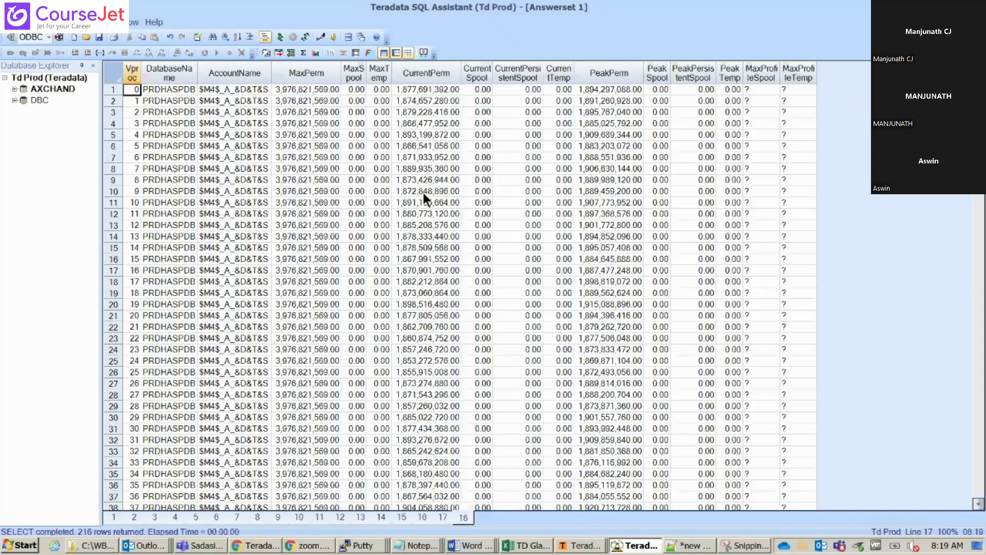
Sort the per-AMP rows by CurrentPerm ascending and descending twice, then return to the query window
left_click(449, 72)
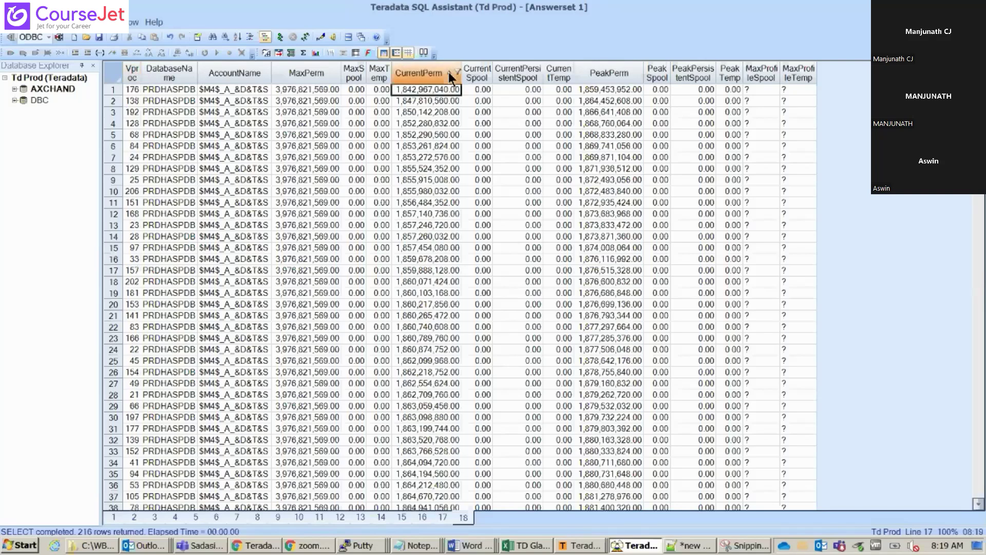
left_click(448, 71)
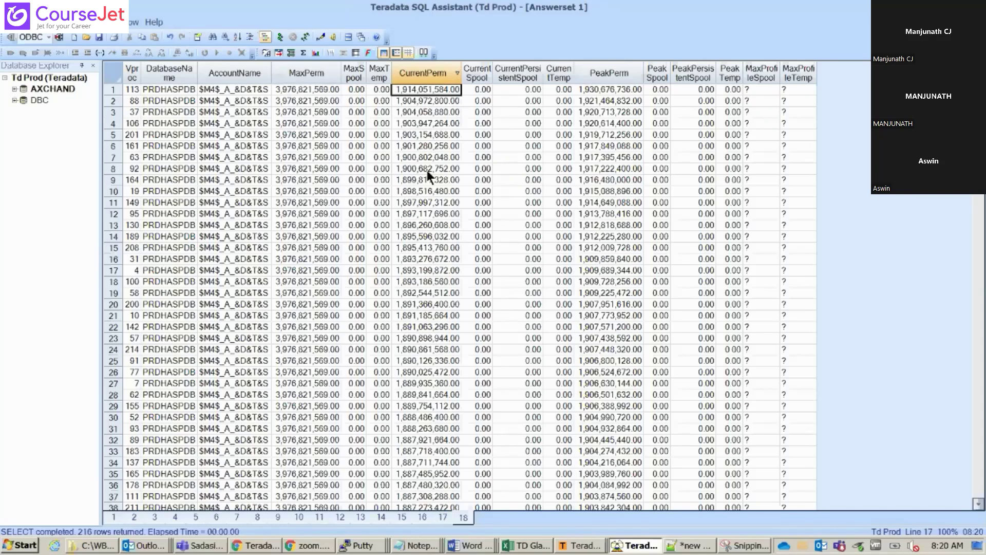
left_click(449, 72)
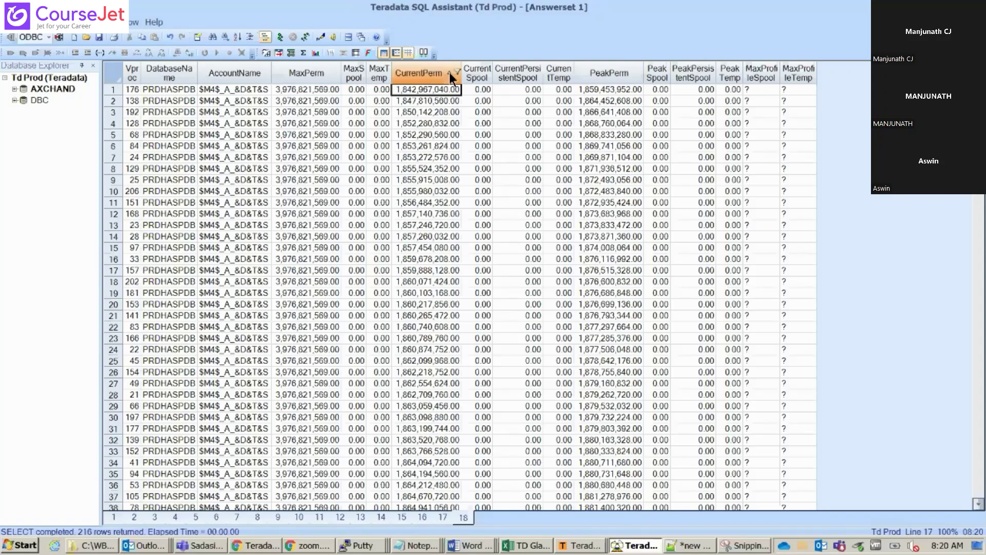
left_click(448, 73)
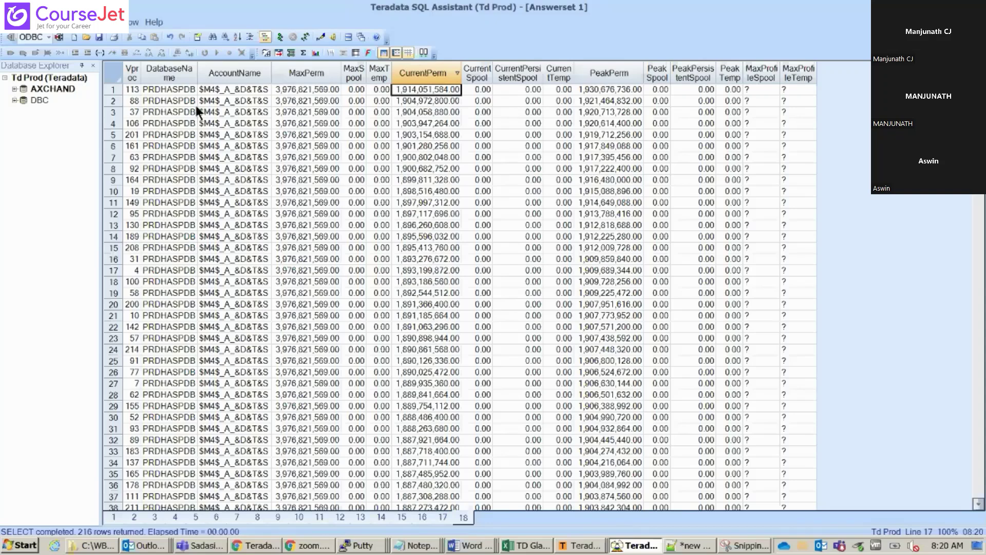
key("ctrl+Tab")
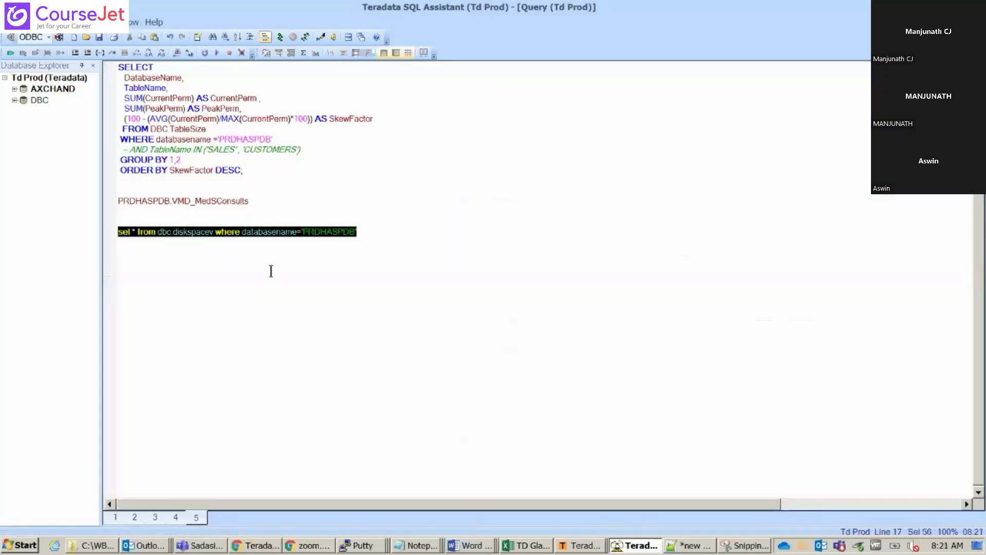
Return to the diskspace answer set and sort CurrentPerm descending, largest 1,914,051,584 first
left_click(270, 271)
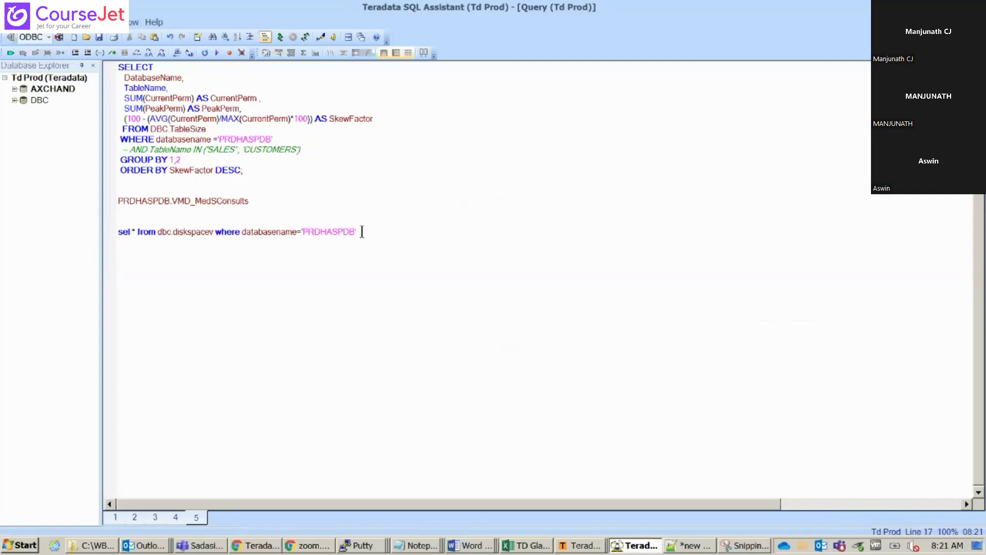
key("ctrl+Tab")
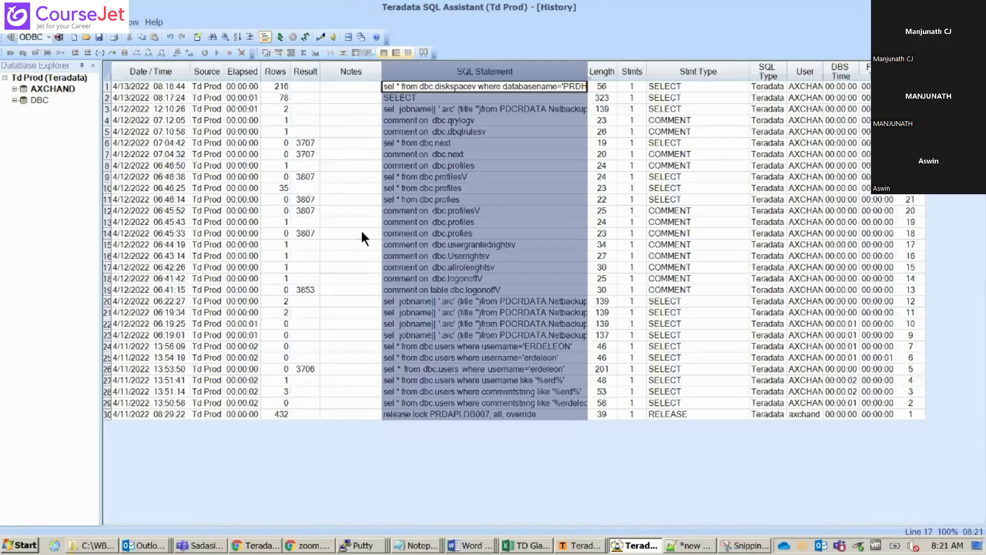
key("ctrl+Tab")
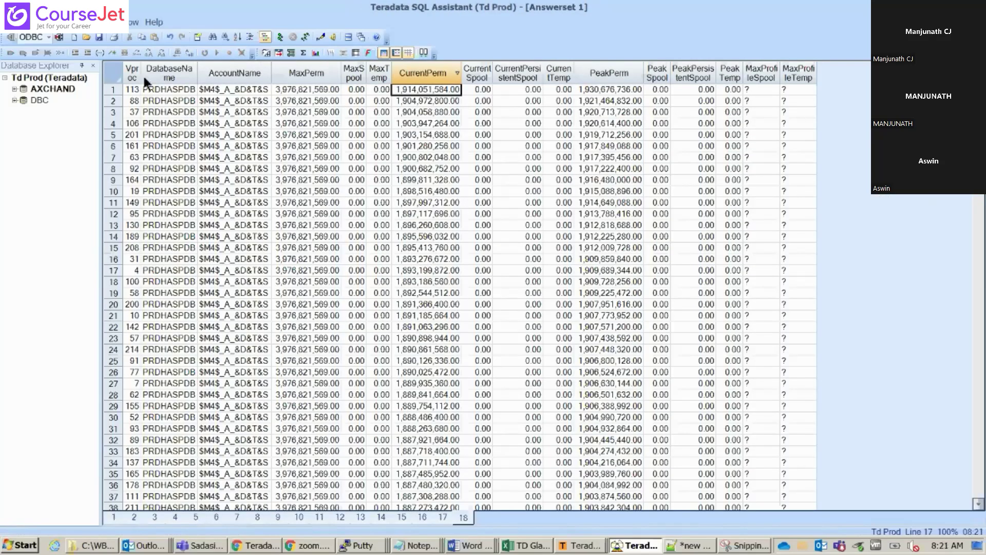
left_click(448, 73)
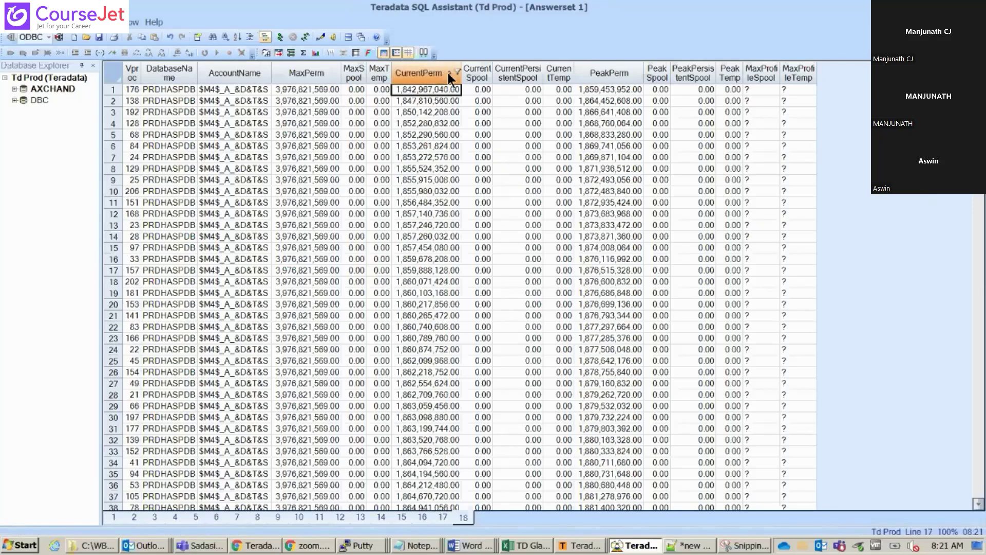
left_click(448, 73)
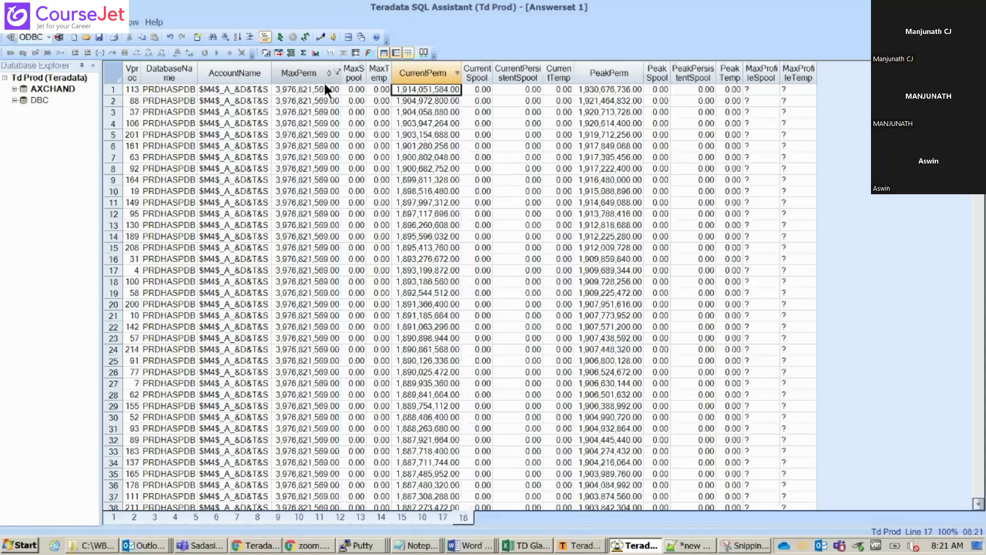
Place the caret after the skew query, then go back to the diskspace results
key("ctrl+Tab")
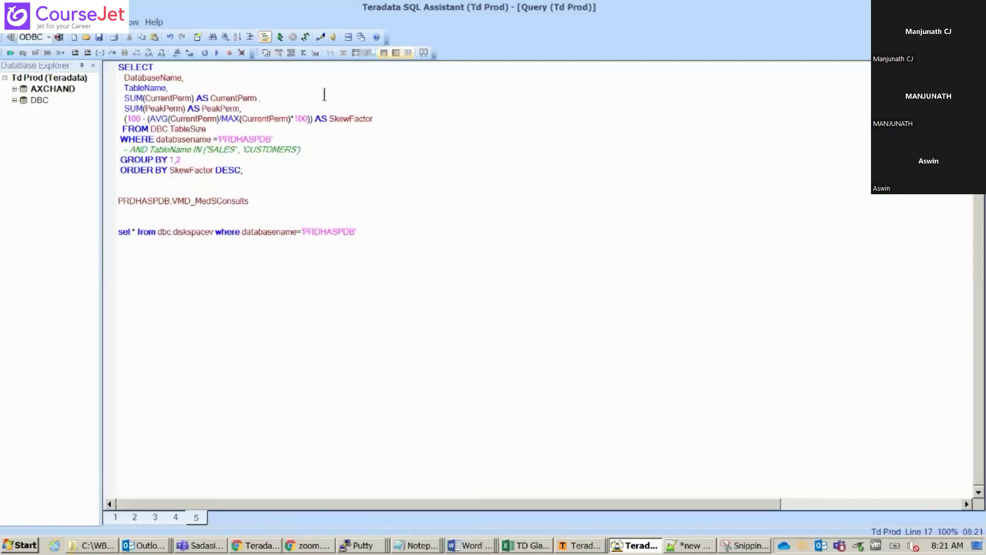
left_click(311, 171)
key("ctrl+Tab")
key("ctrl+Tab")
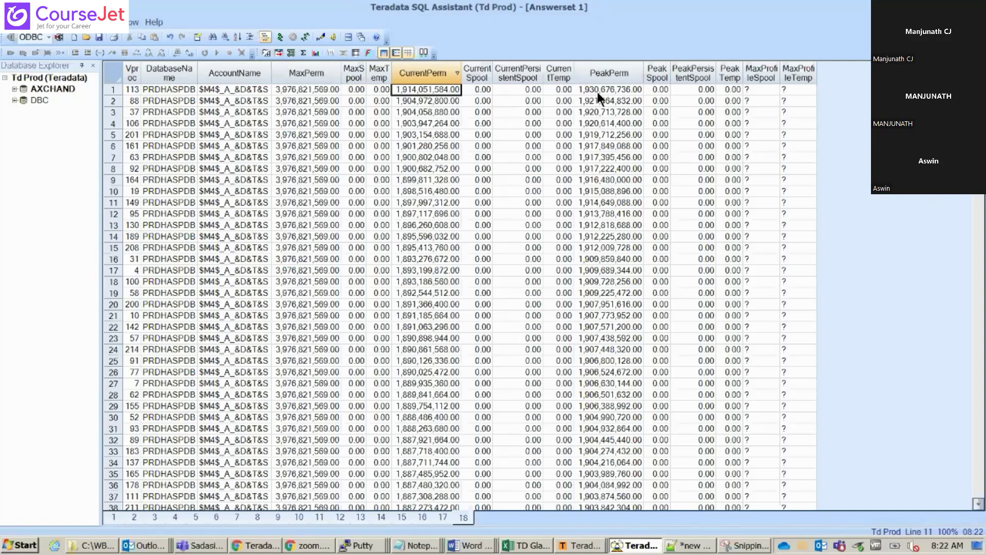
Select the later skew-factor query lines, move the caret to the diskspace query's end, and cycle windows
key("ctrl+Tab")
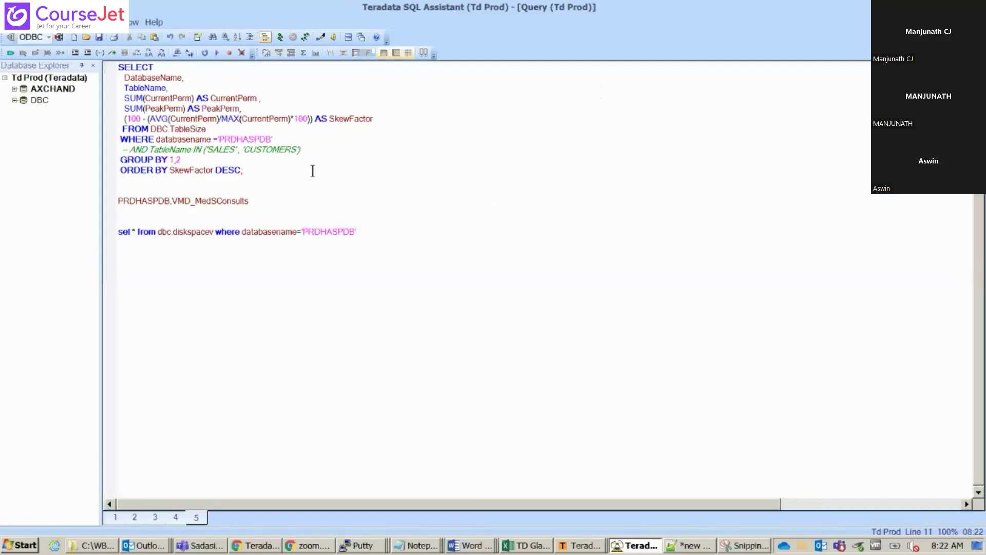
left_click_drag(257, 168, 143, 109)
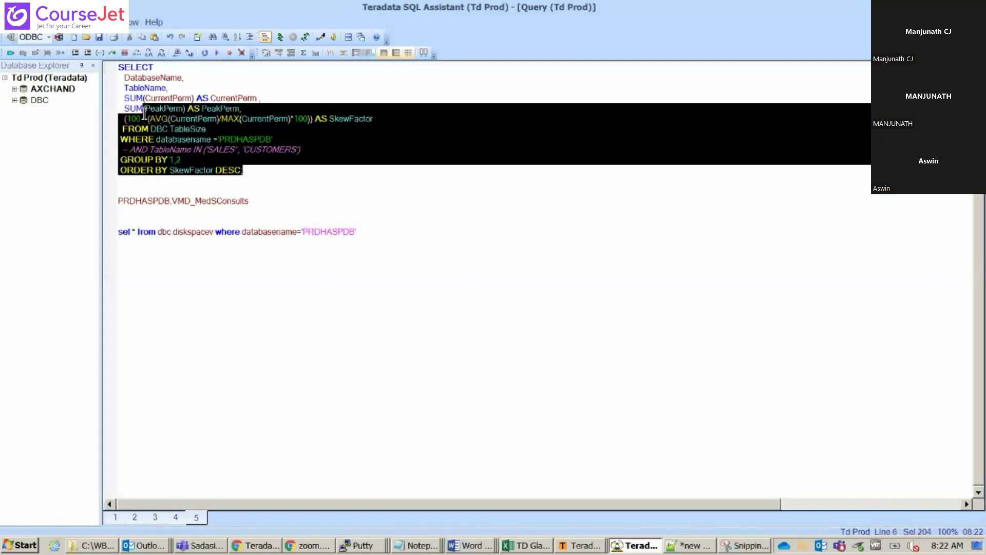
left_click(408, 235)
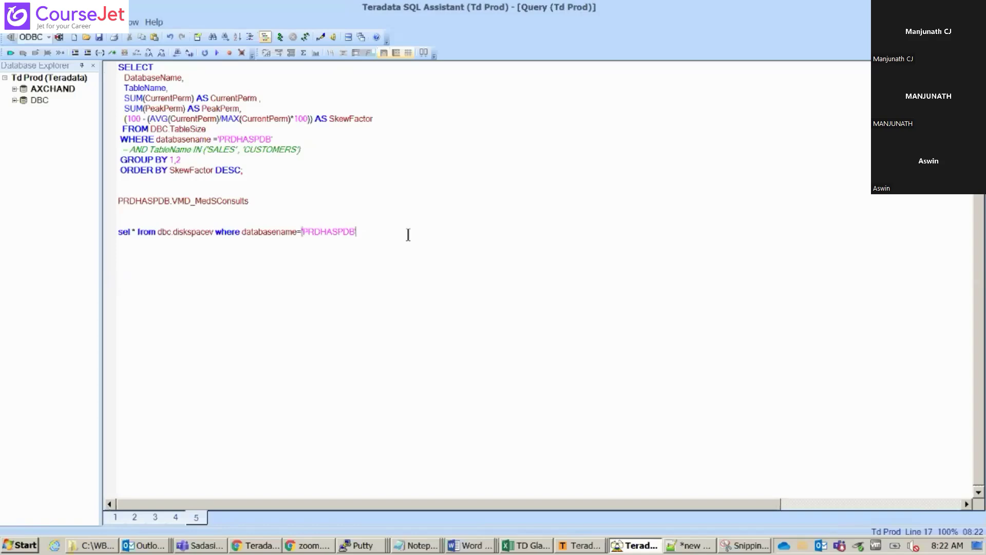
key("F7")
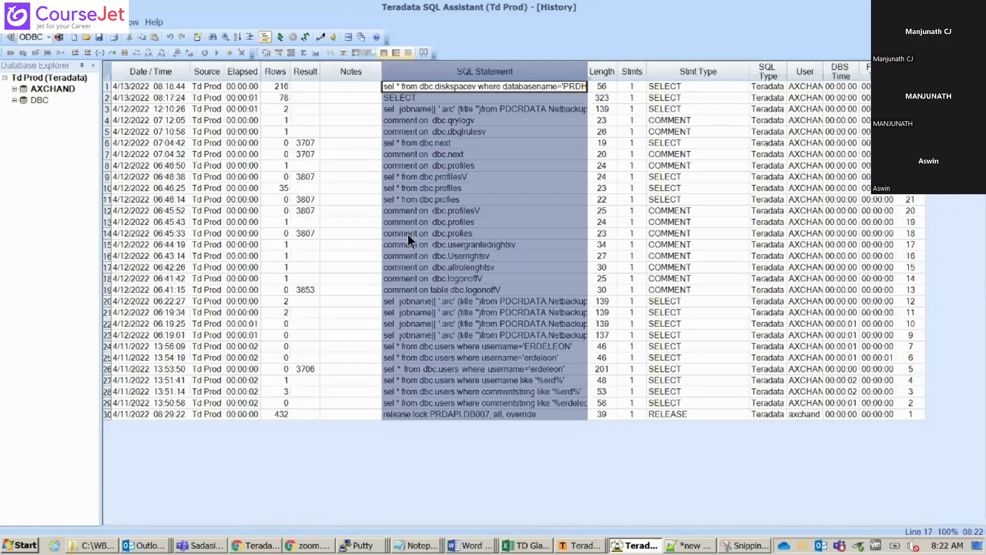
key("F7")
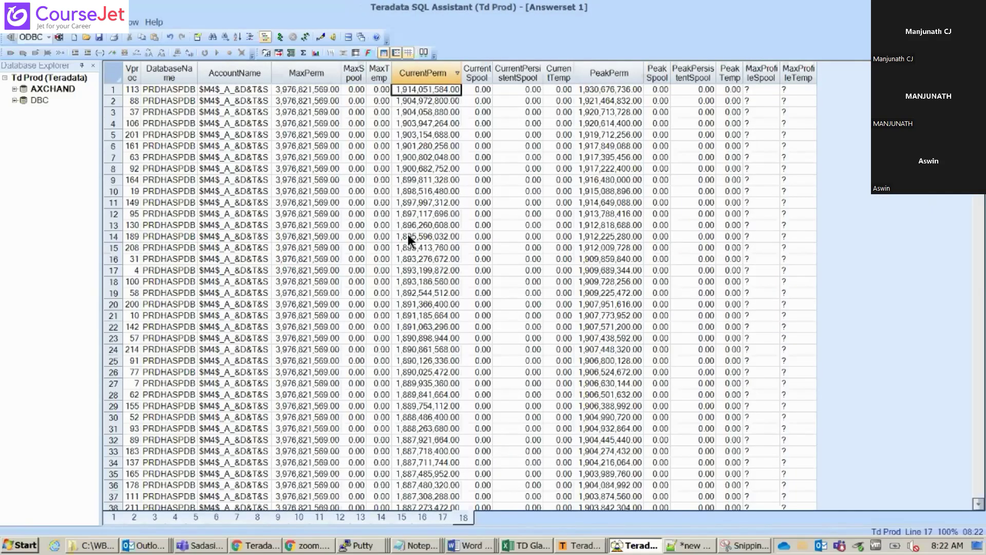
key("F7")
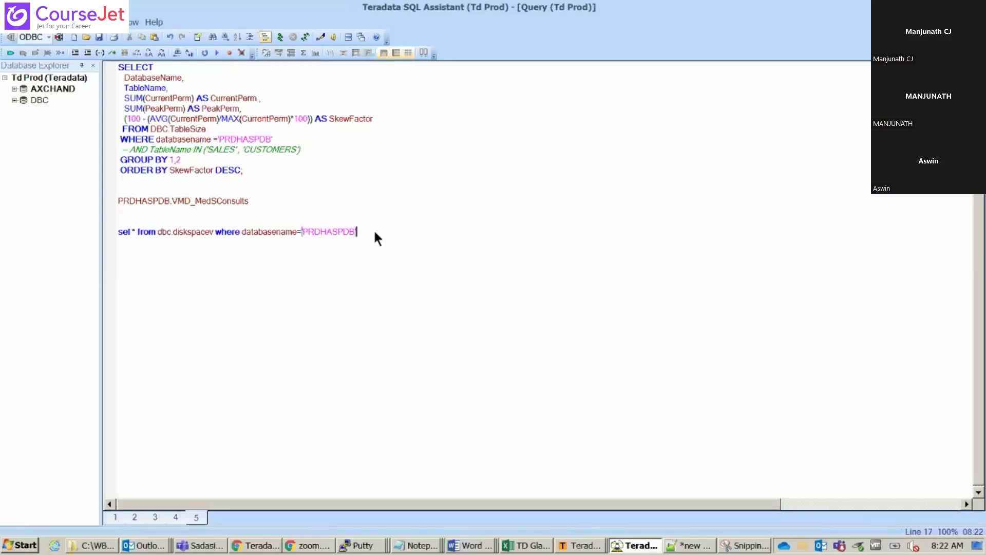
Re-run the diskspace query with F5, then cycle windows back to the Td Prod query editor
key("F5")
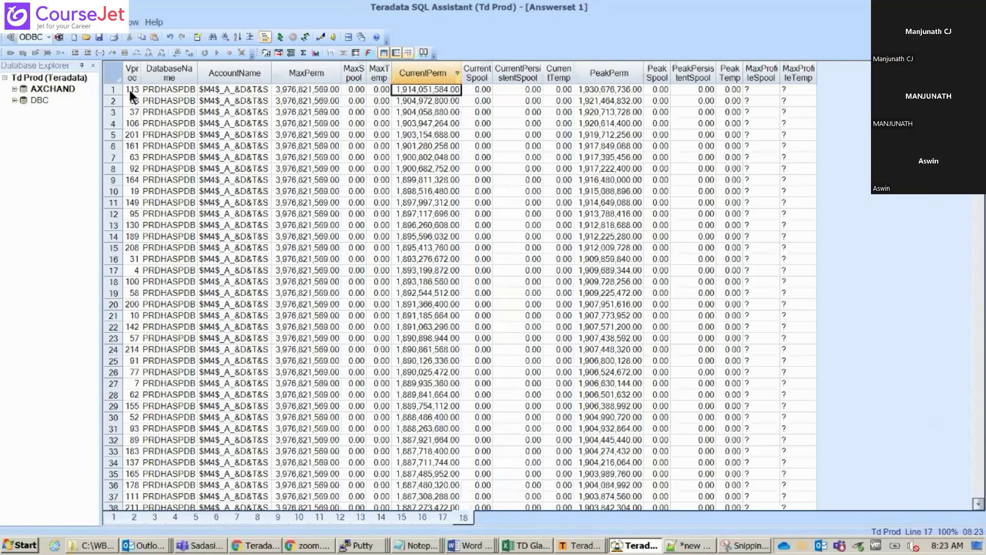
key("ctrl+Tab")
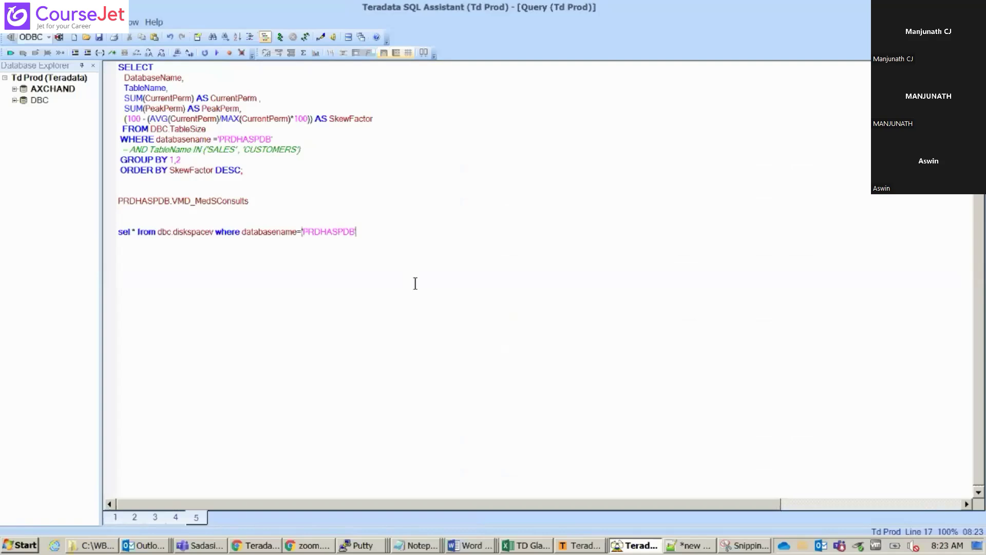
key("ctrl+Tab")
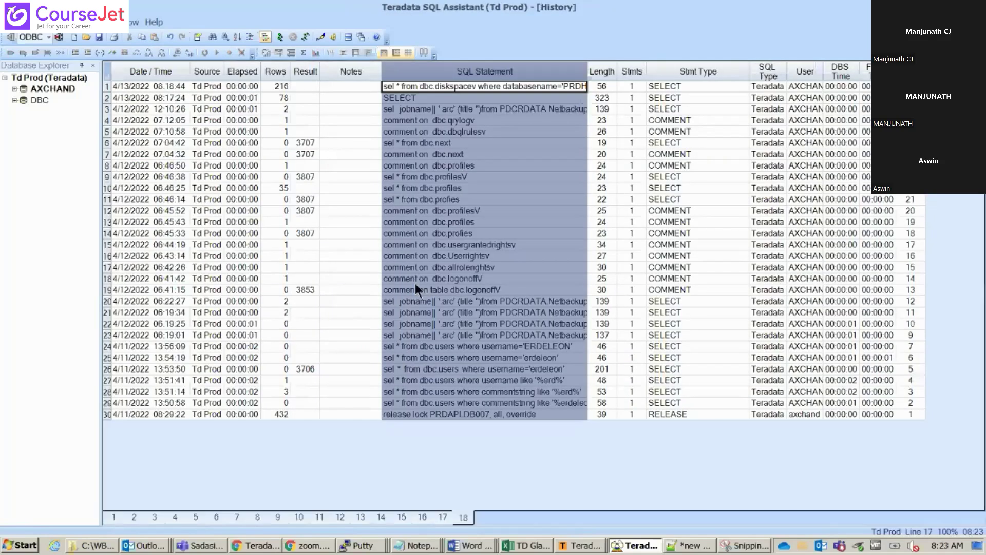
key("ctrl+Tab")
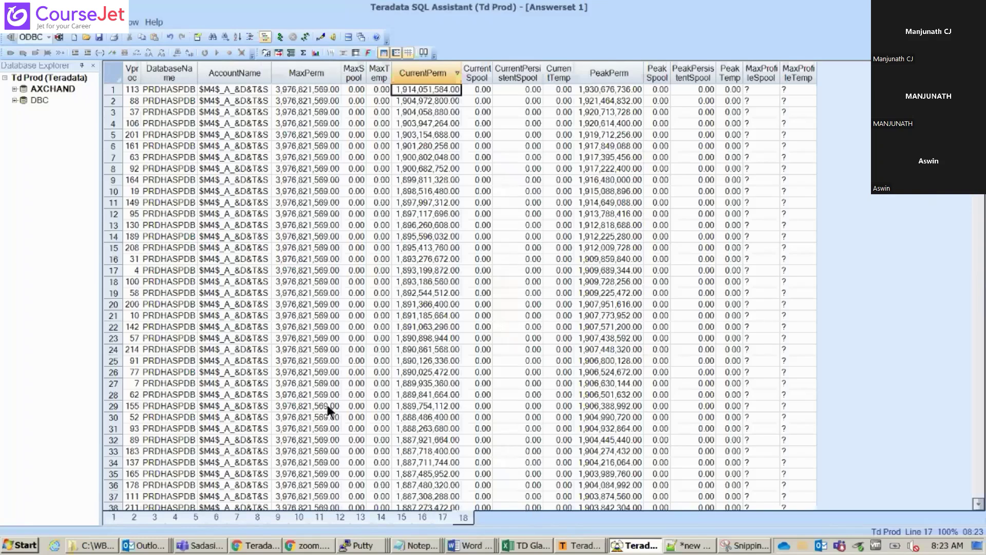
key("ctrl+Tab")
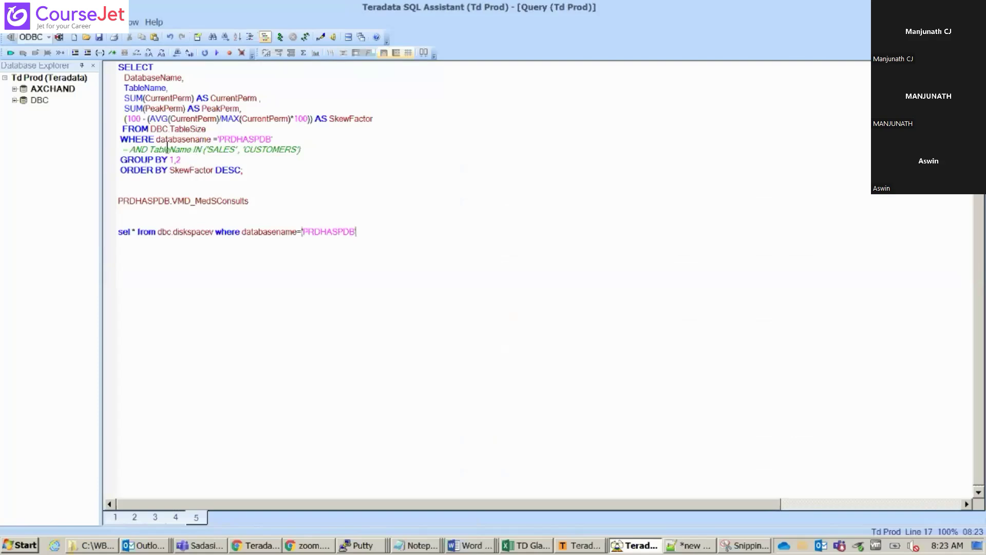
Un-comment the TableName filter and replace 'SALES','CUSTOMERS' with VMD_MedSConsults
left_click(139, 150)
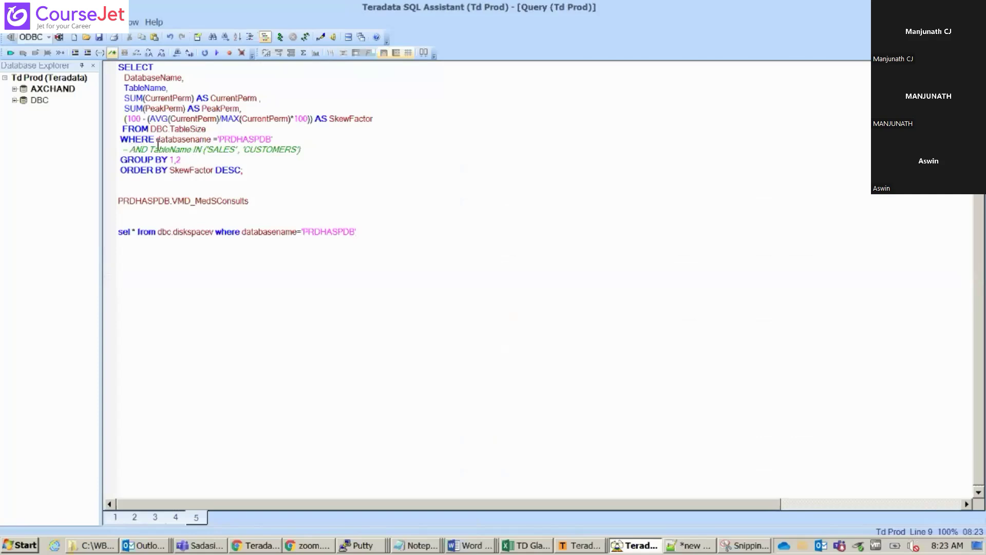
key("BackSpace")
key("BackSpace")
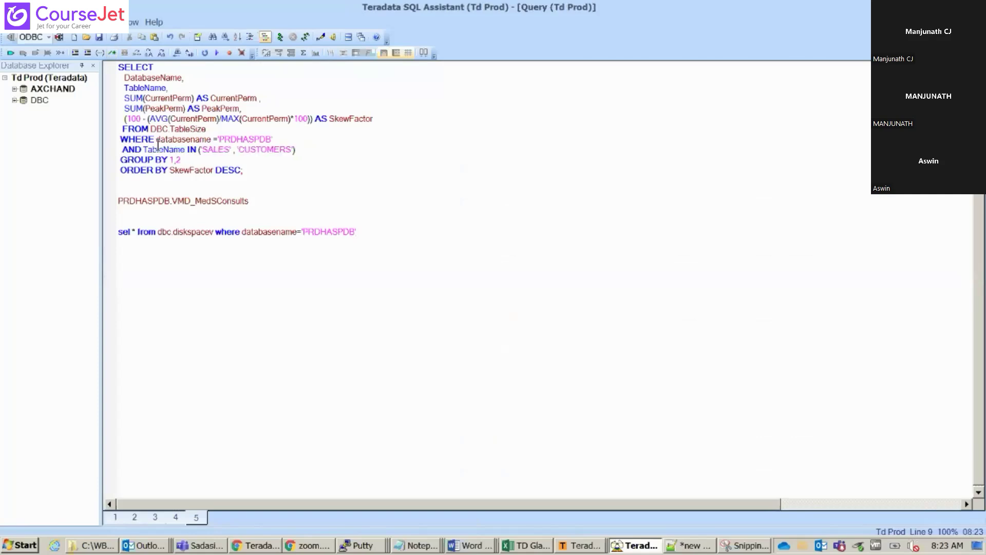
double_click(210, 201)
key("ctrl+c")
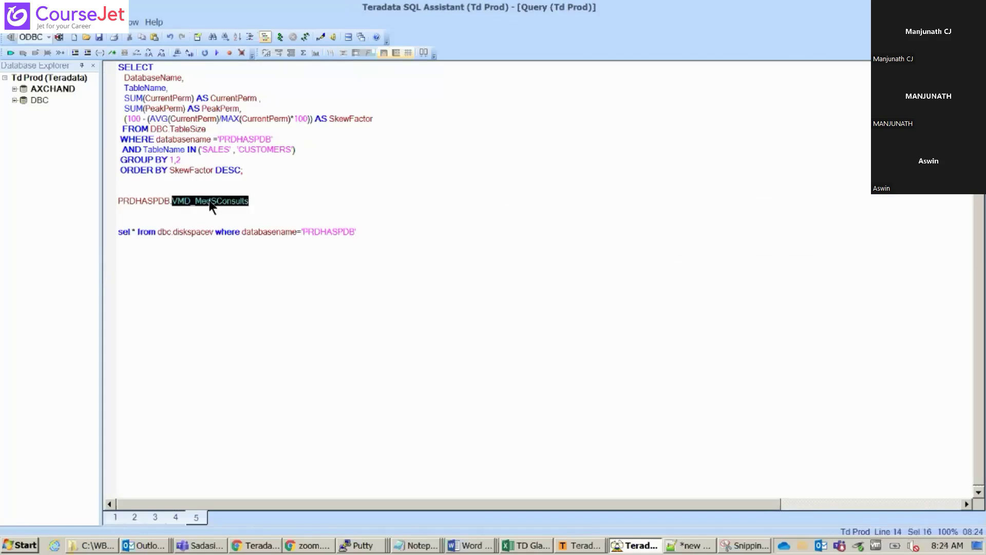
left_click_drag(291, 149, 204, 150)
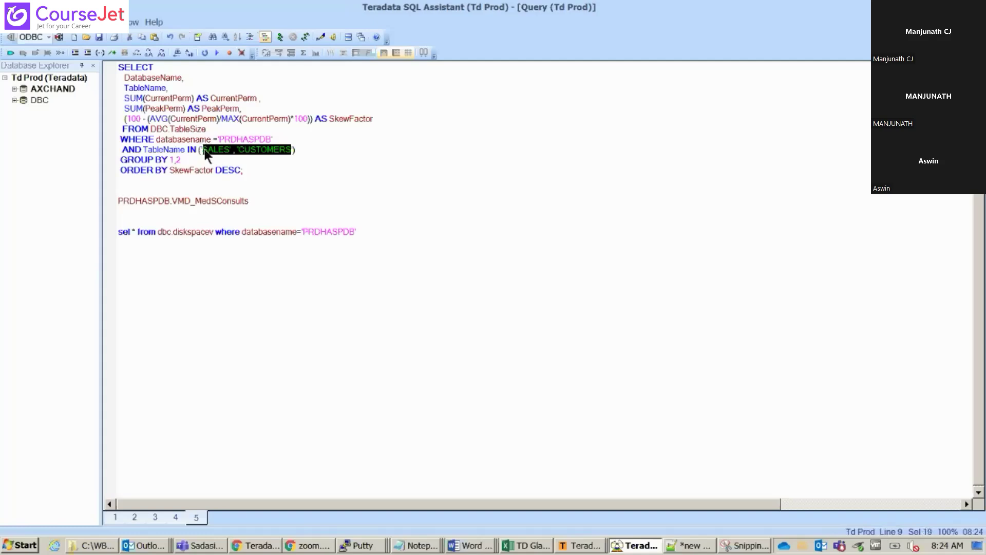
key("ctrl+v")
Run the skew-factor query and check VMD_MedSConsults's 99.29 SkewFactor
left_click(281, 181)
left_click_drag(282, 181, 269, 14)
left_click(279, 37)
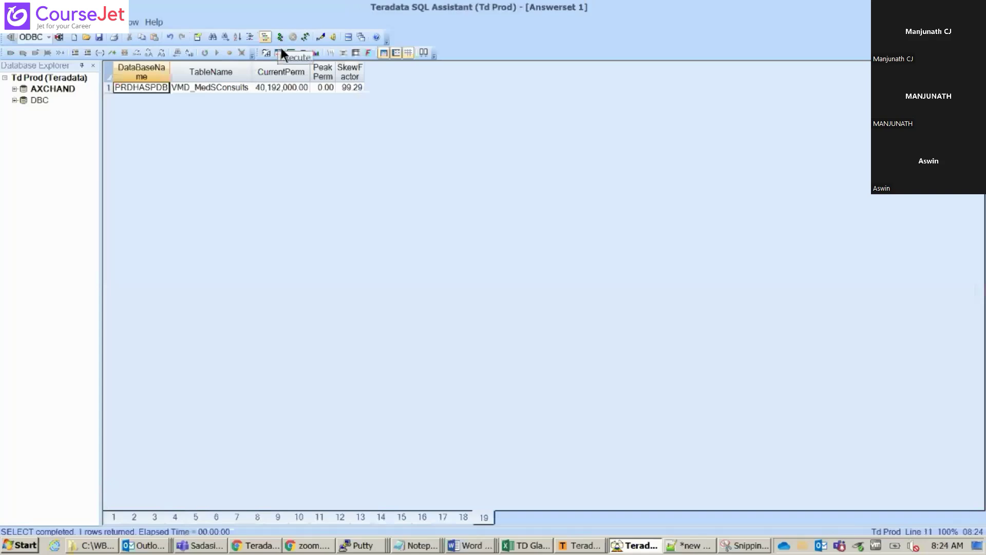
left_click(354, 84)
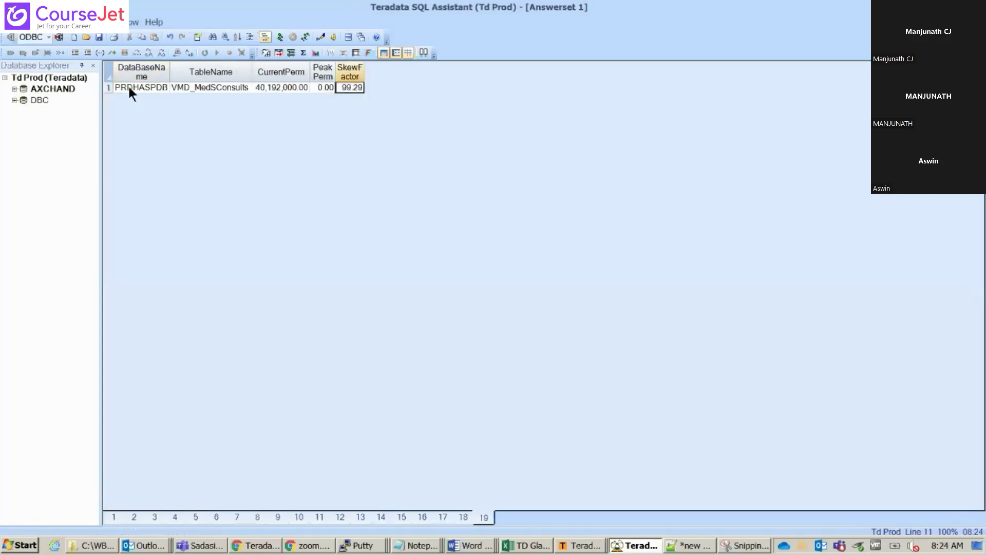
left_click(200, 89)
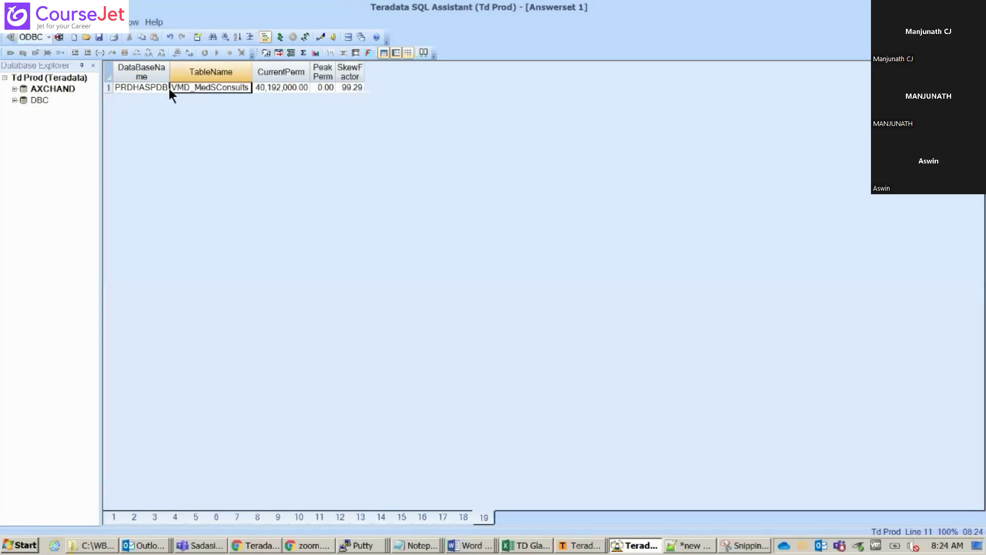
left_click(352, 91)
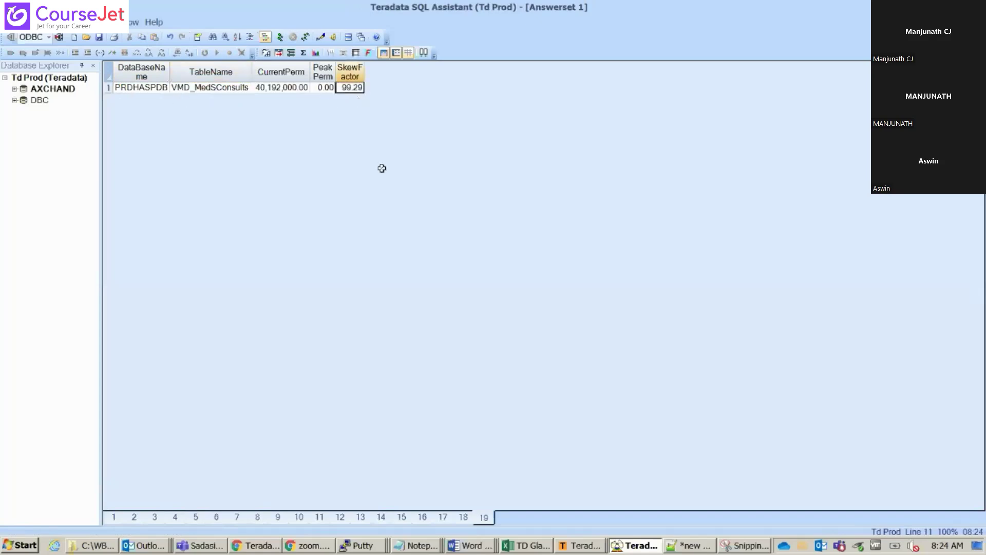
key("ctrl+Tab")
On a new line below the diskspace query, type 'sel * from dbc.tablesize where'
left_click(324, 200)
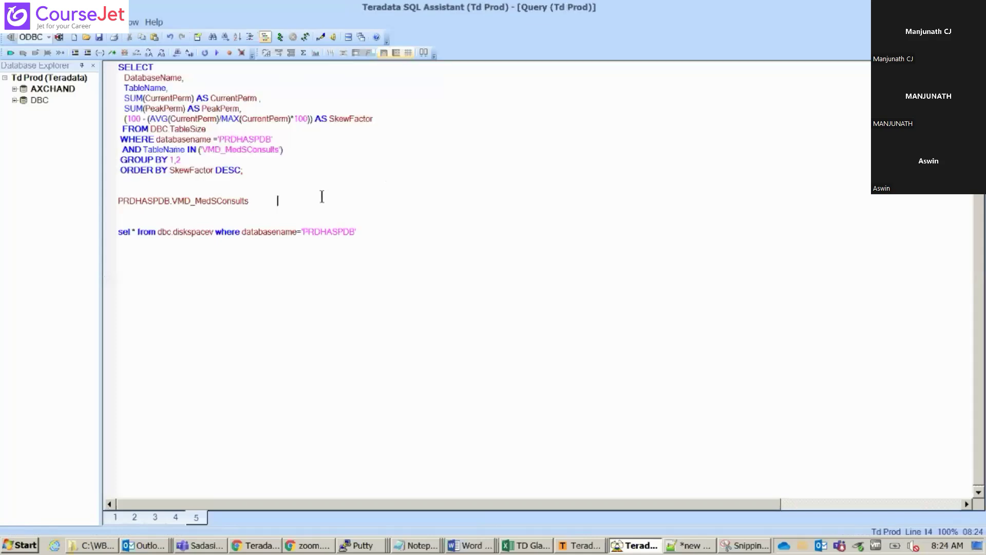
left_click(404, 235)
key("Return")
type("sel * from dbc.tables")
key("BackSpace")
key("BackSpace")
key("BackSpace")
key("BackSpace")
key("BackSpace")
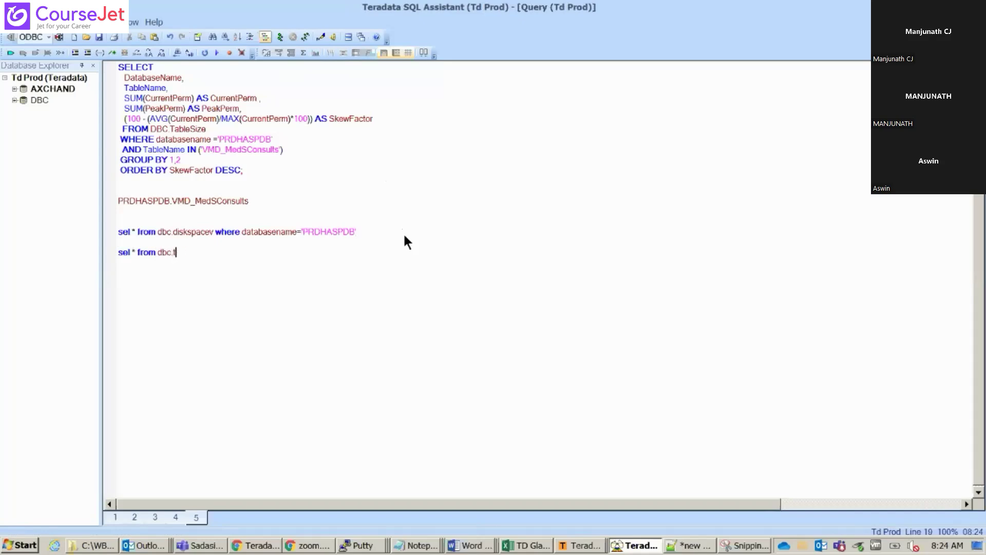
type("ablesize where")
Paste the databasename='PRDHASPDB' condition into the tablesize query and append 'and'
left_click_drag(241, 231, 368, 231)
key("ctrl+c")
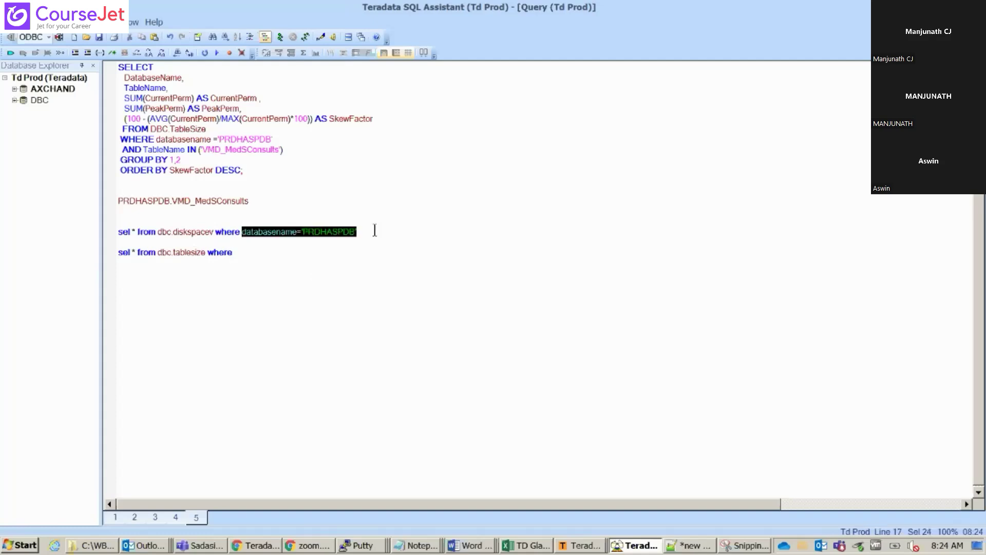
left_click(286, 257)
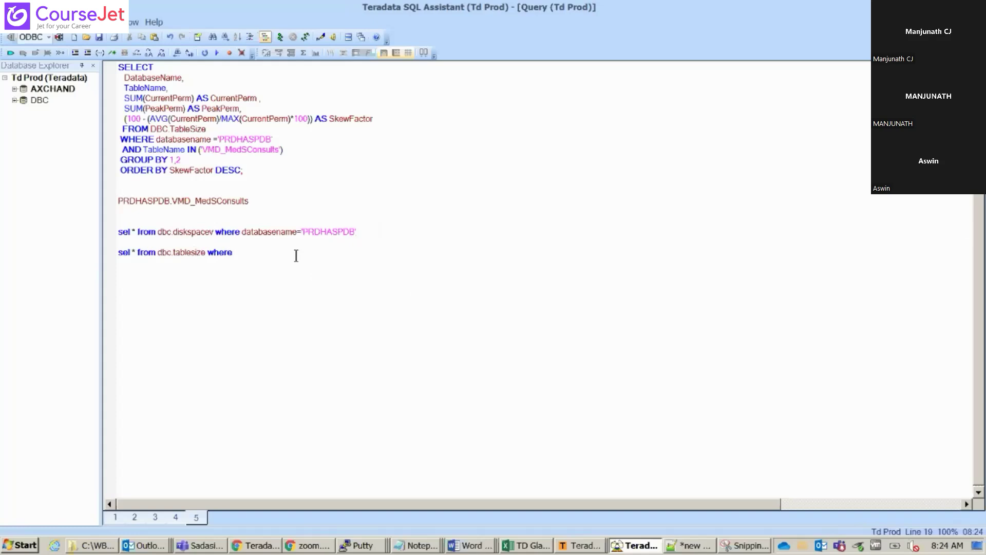
key("ctrl+v")
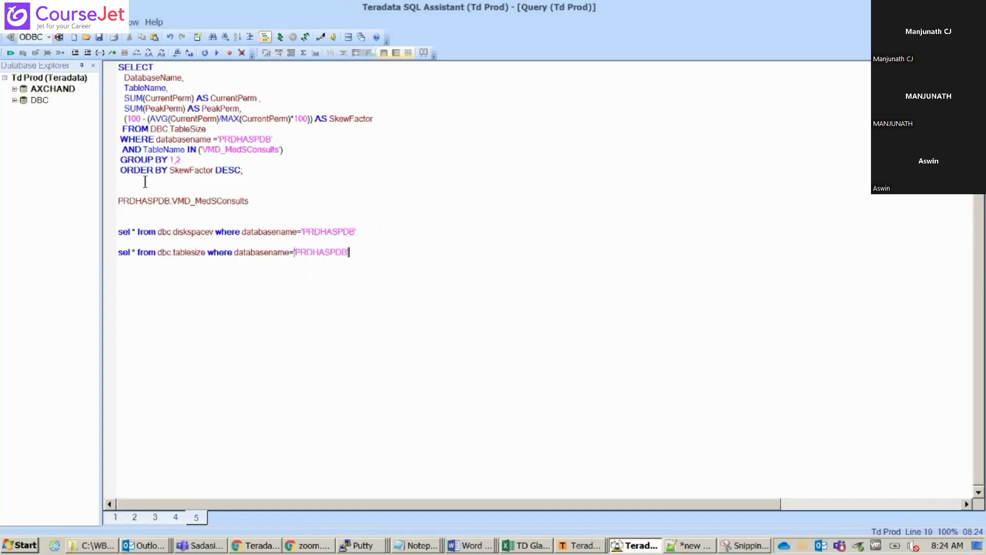
right_click(225, 201)
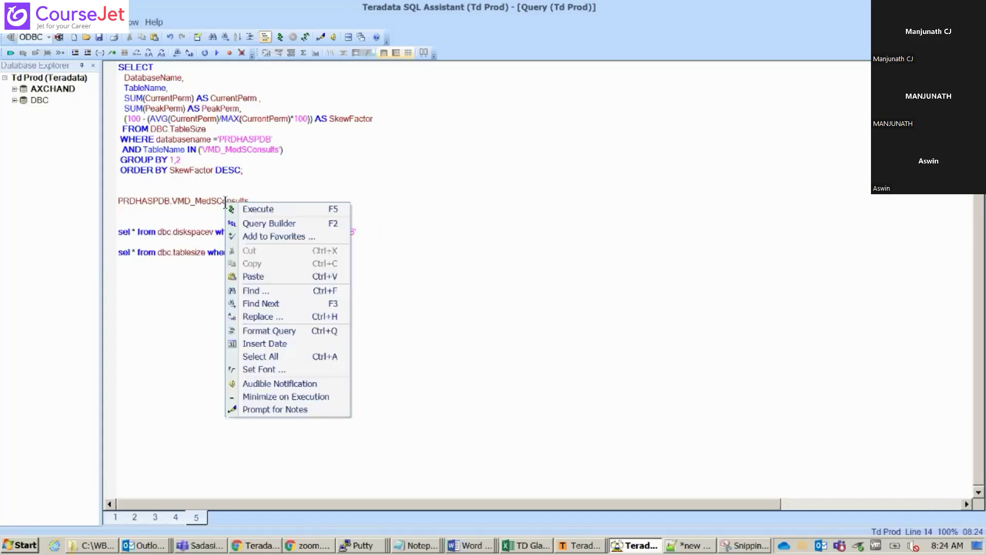
double_click(218, 200)
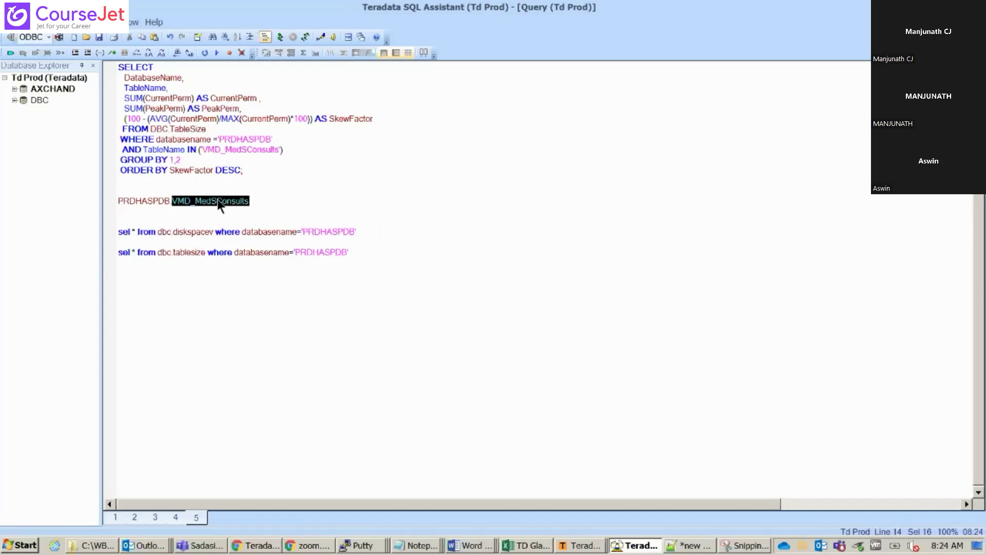
left_click(371, 253)
type("and")
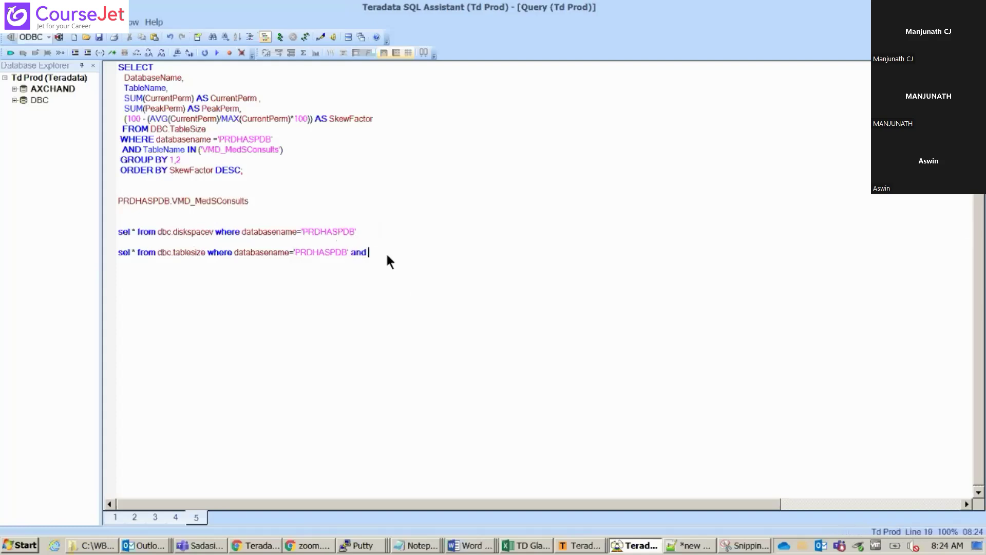